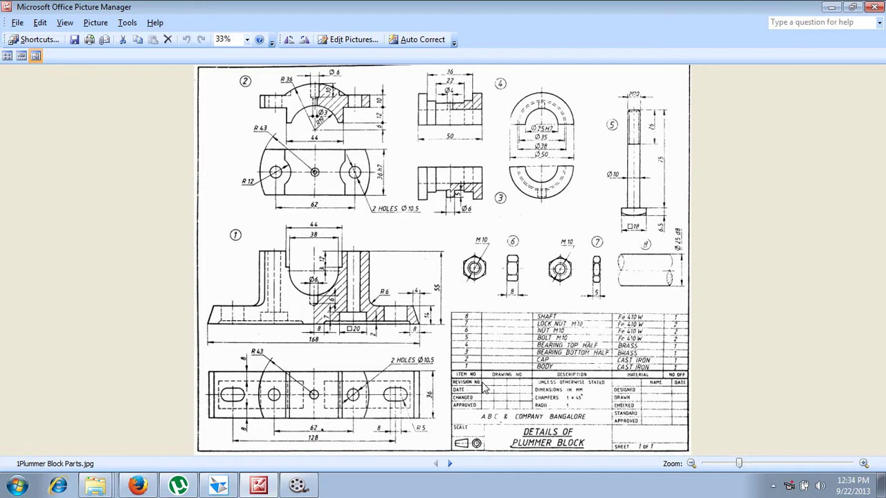
Bring up the Plummer Block Part 1 Body drawing, and in Solid Edge start a protrusion sketch on a new solid part's front plane.
{"action": "left_click", "coordinate": [450, 464]}
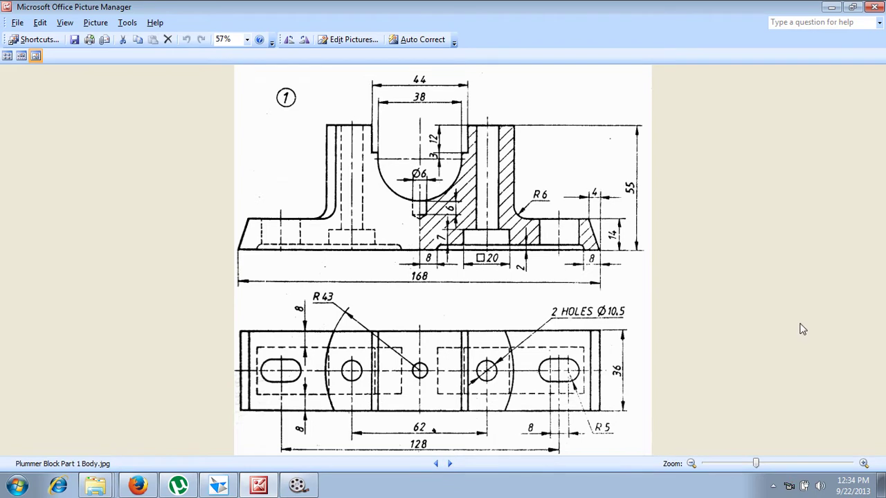
{"action": "left_click", "coordinate": [218, 488]}
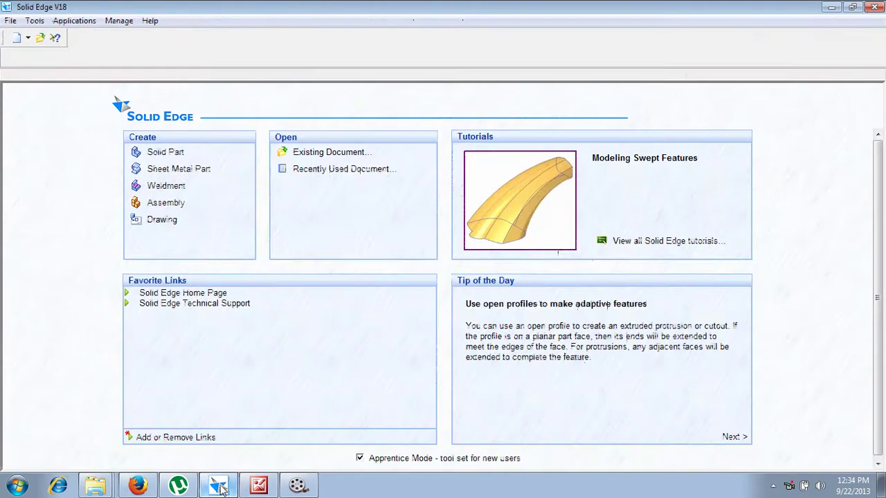
{"action": "left_click", "coordinate": [179, 153]}
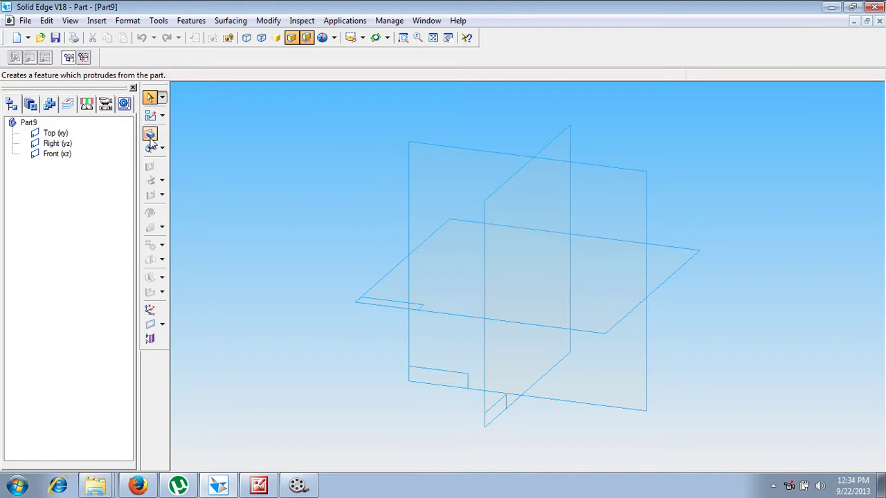
{"action": "left_click", "coordinate": [150, 135]}
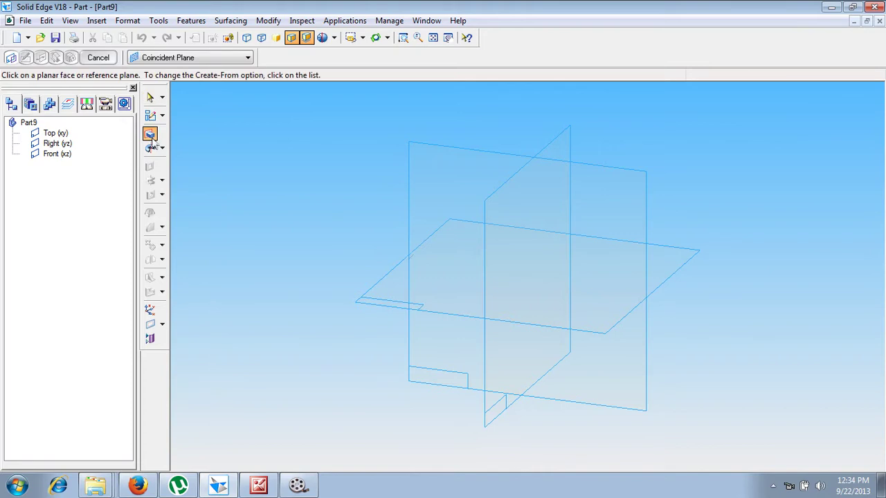
{"action": "left_click", "coordinate": [639, 176]}
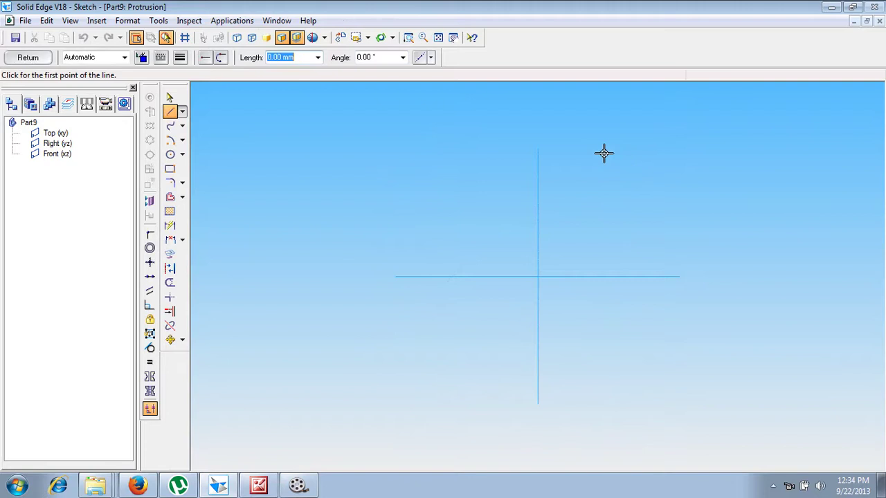
Check the body drawing's dimensions, and sketch an 84 mm horizontal base line from the intersection of the reference axes in Solid Edge.
{"action": "left_click", "coordinate": [267, 487]}
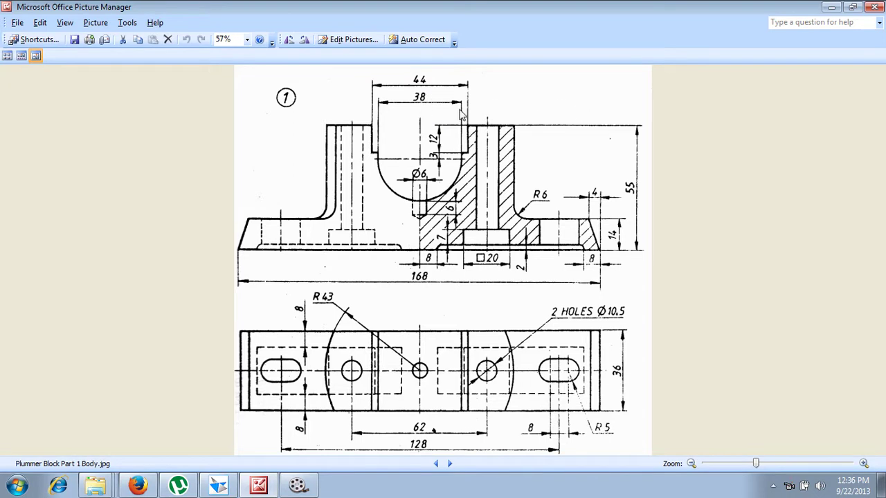
{"action": "left_click", "coordinate": [217, 485]}
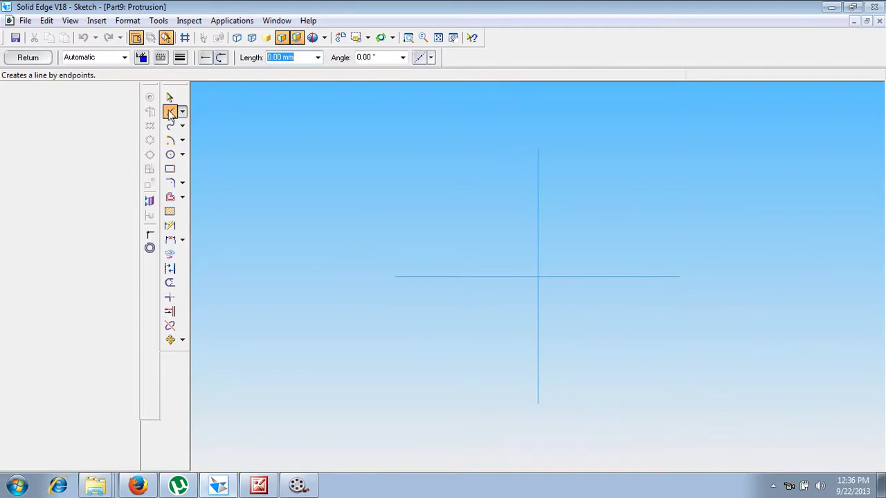
{"action": "left_click", "coordinate": [538, 277]}
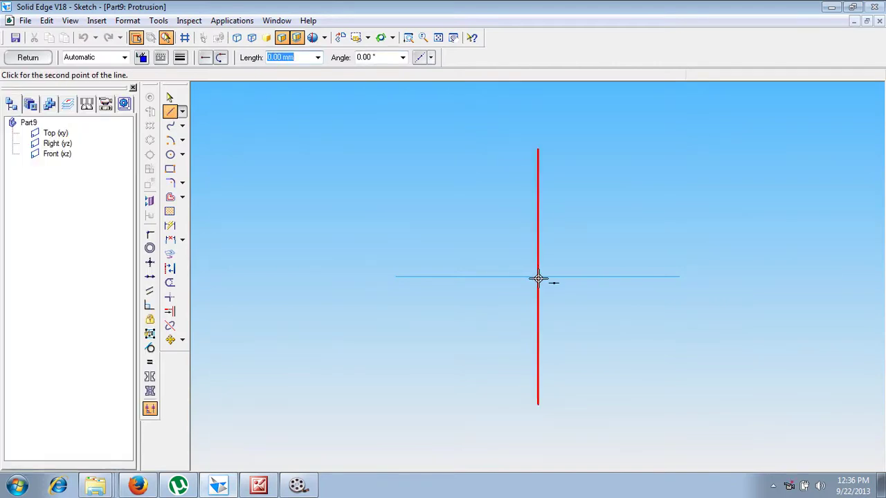
{"action": "type", "text": "84"}
{"action": "key", "text": "Tab"}
{"action": "left_click", "coordinate": [712, 275]}
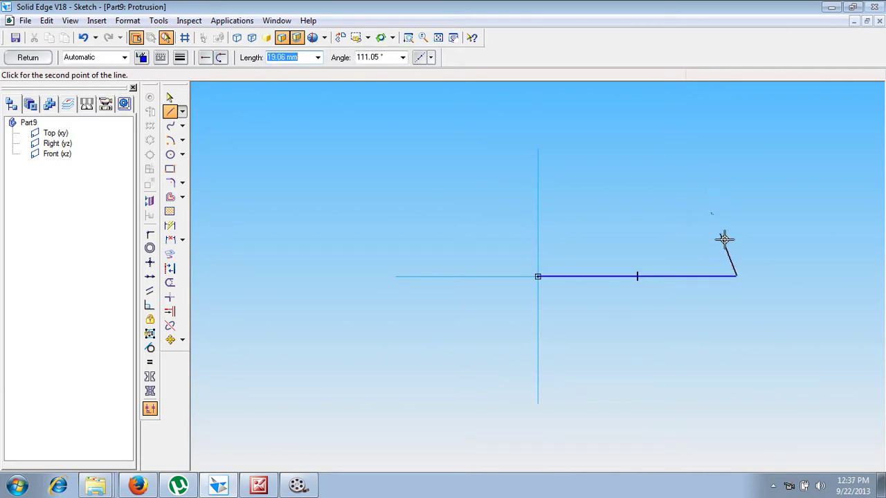
Continue the half outline with the slanted end, foot, tall side, top edge and inner step, and constrain the last short segment vertical.
{"action": "left_click", "coordinate": [716, 244]}
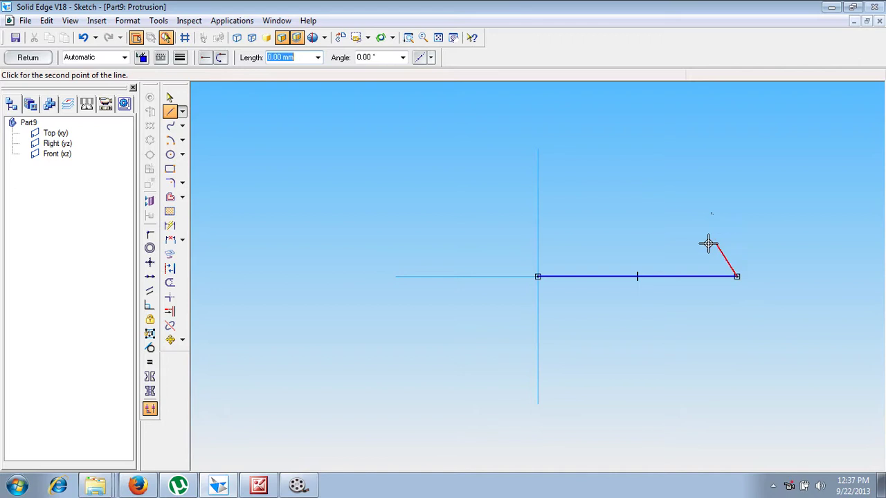
{"action": "left_click", "coordinate": [655, 245]}
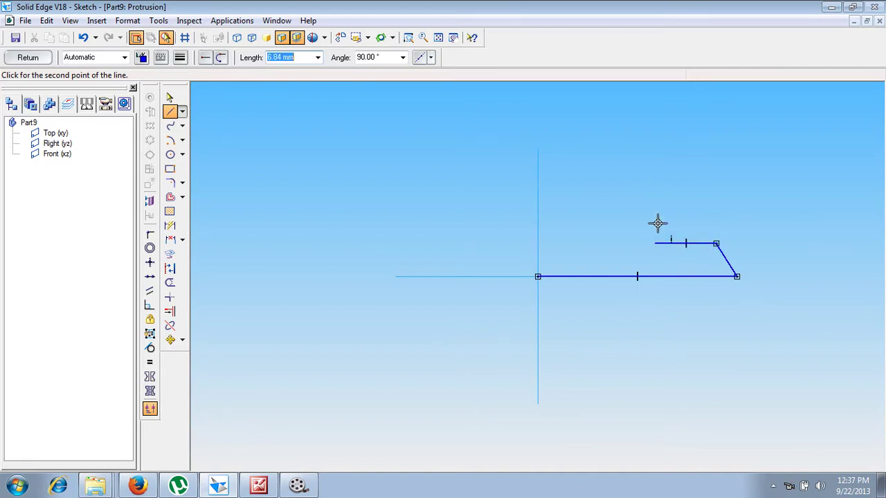
{"action": "left_click", "coordinate": [655, 132]}
{"action": "left_click", "coordinate": [615, 131]}
{"action": "left_click", "coordinate": [614, 170]}
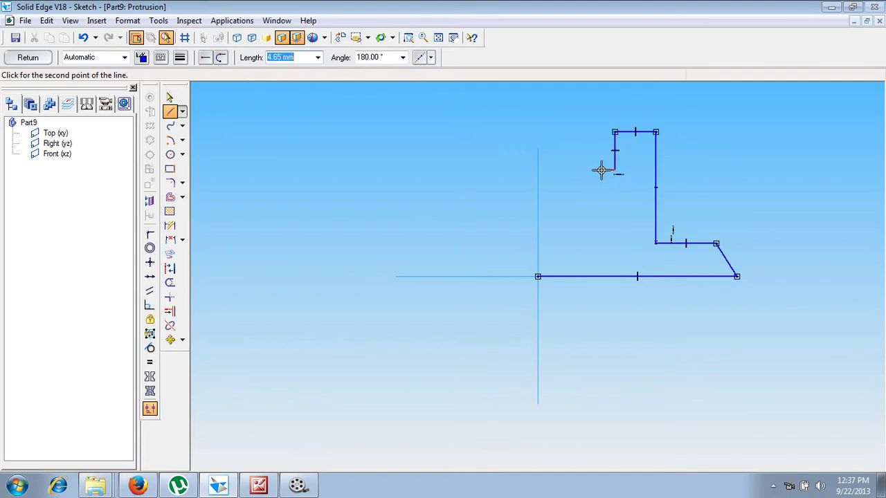
{"action": "left_click", "coordinate": [597, 171]}
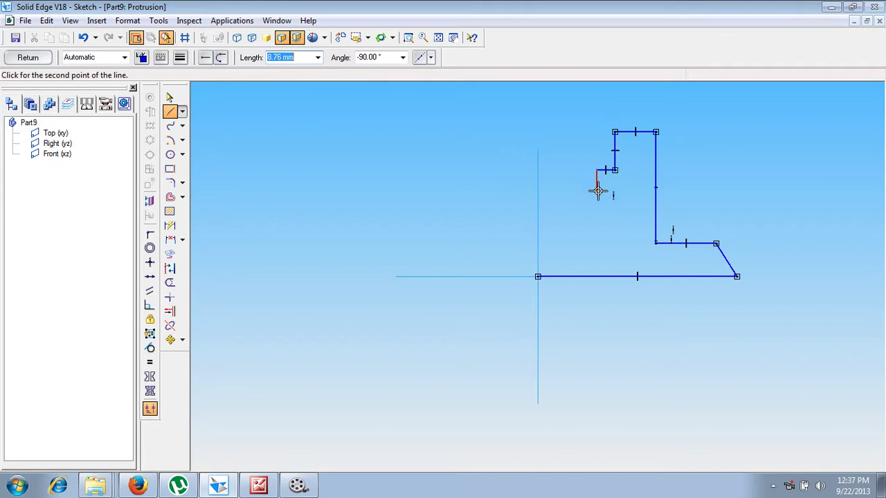
{"action": "right_click", "coordinate": [625, 197]}
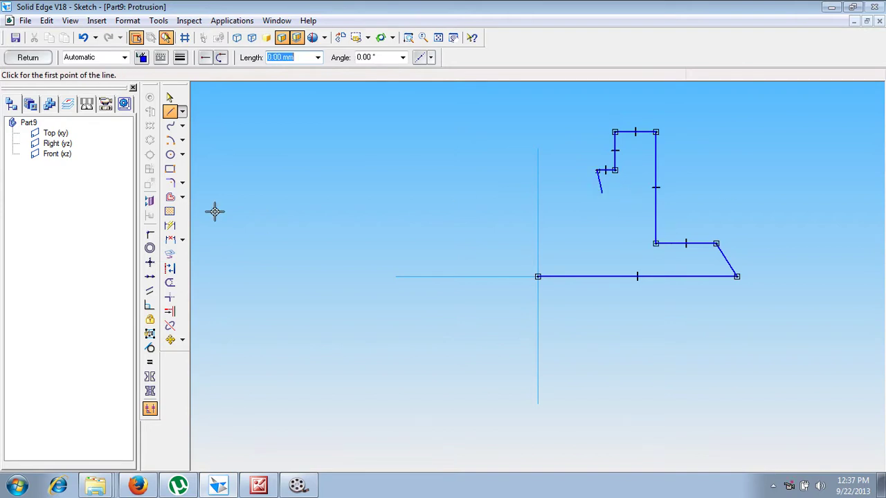
{"action": "left_click", "coordinate": [151, 265]}
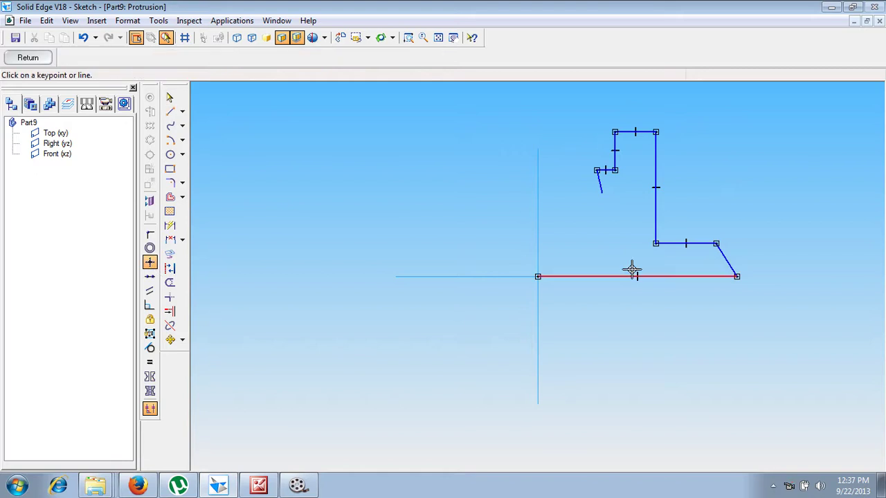
{"action": "left_click", "coordinate": [599, 186]}
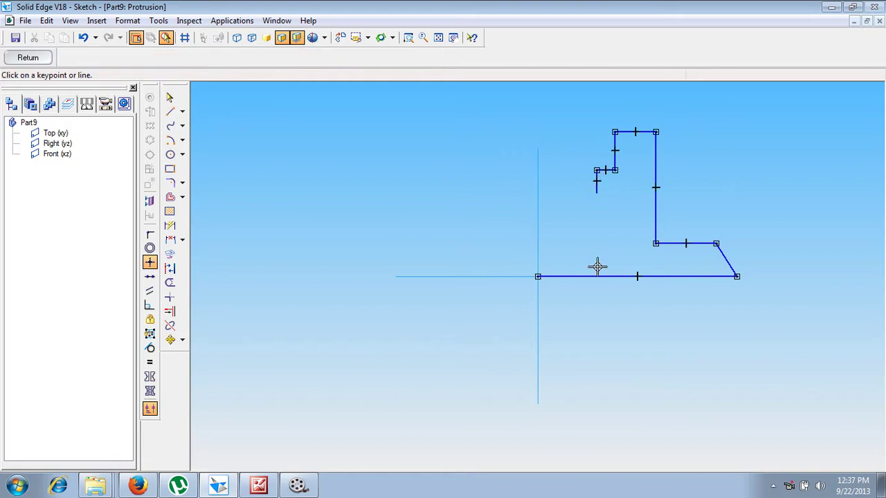
Draw the bearing seat arc centred on the vertical axis from the short vertical line's end, and make it tangent to that line.
{"action": "left_click", "coordinate": [170, 140]}
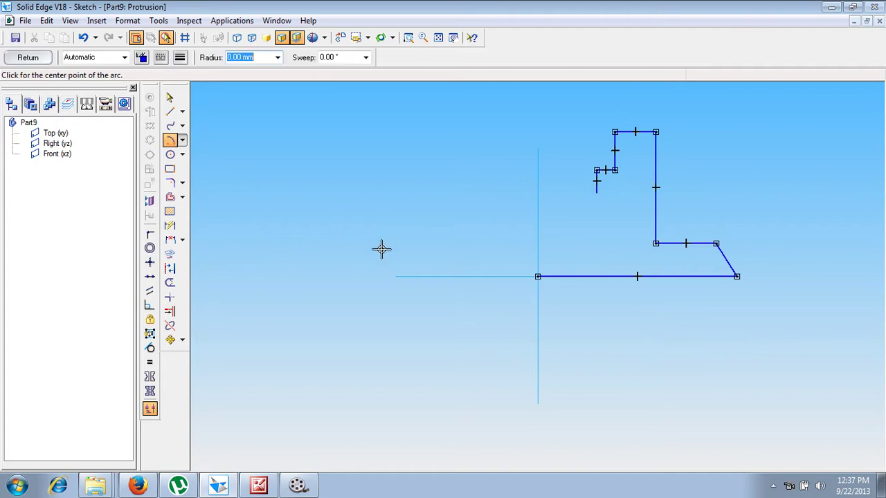
{"action": "left_click", "coordinate": [539, 190]}
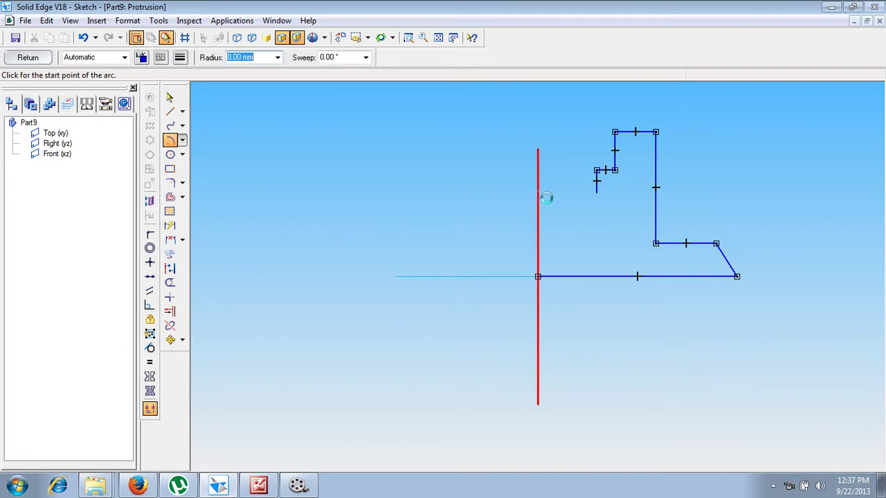
{"action": "left_click", "coordinate": [596, 192]}
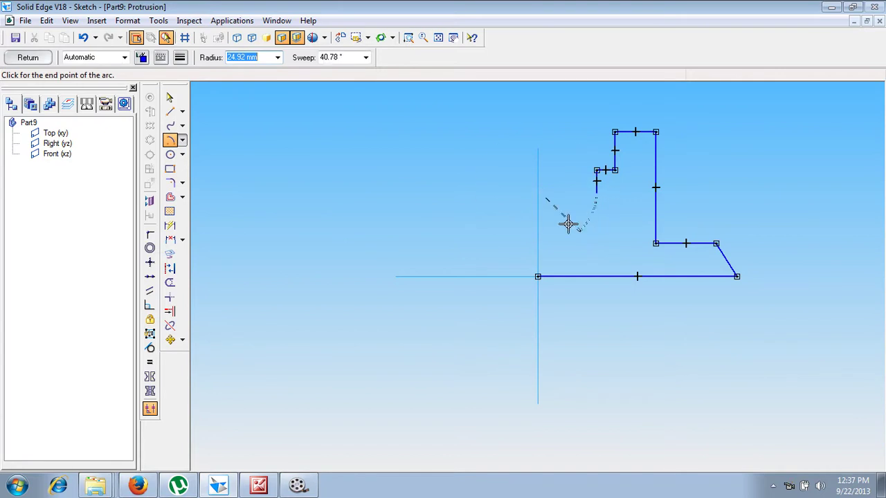
{"action": "left_click", "coordinate": [538, 242]}
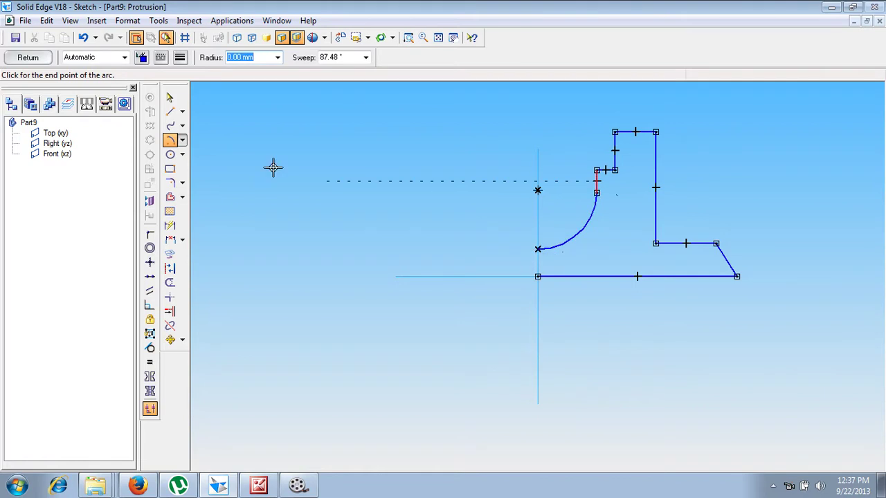
{"action": "left_click", "coordinate": [150, 349]}
{"action": "left_click", "coordinate": [594, 202]}
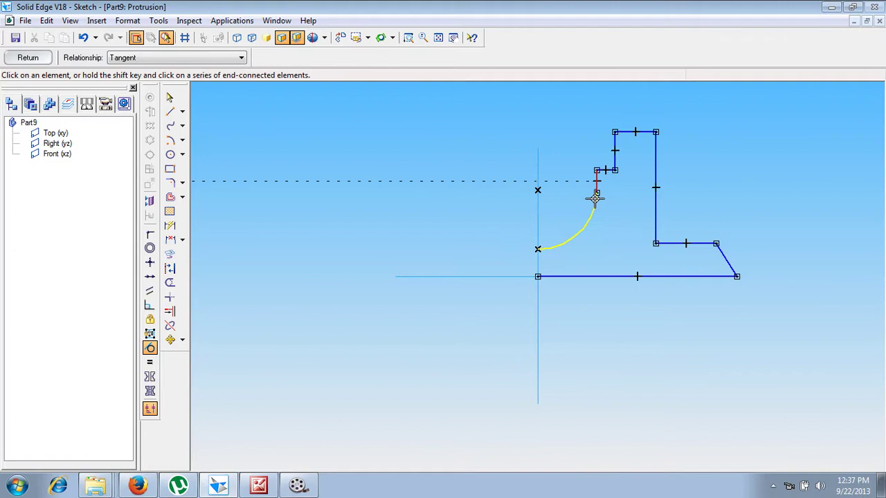
{"action": "left_click", "coordinate": [596, 179]}
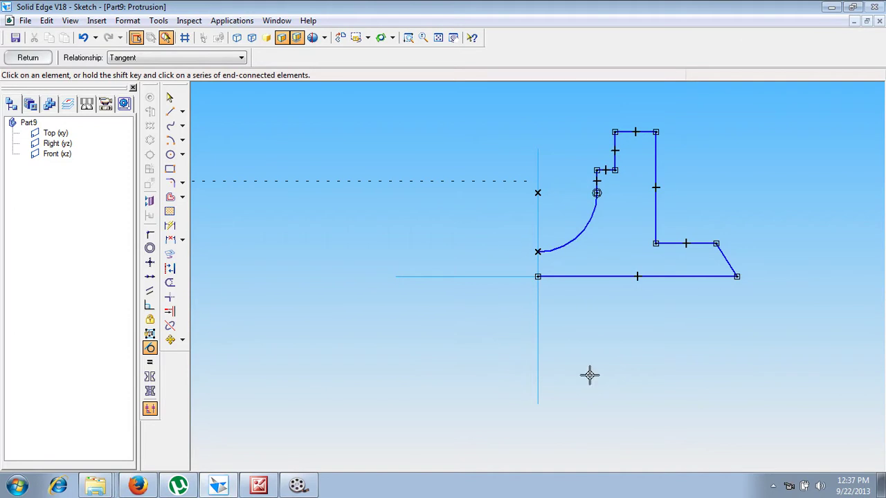
Close the profile with a vertical line from the arc's lower end to the start of the base line.
{"action": "left_click", "coordinate": [169, 111]}
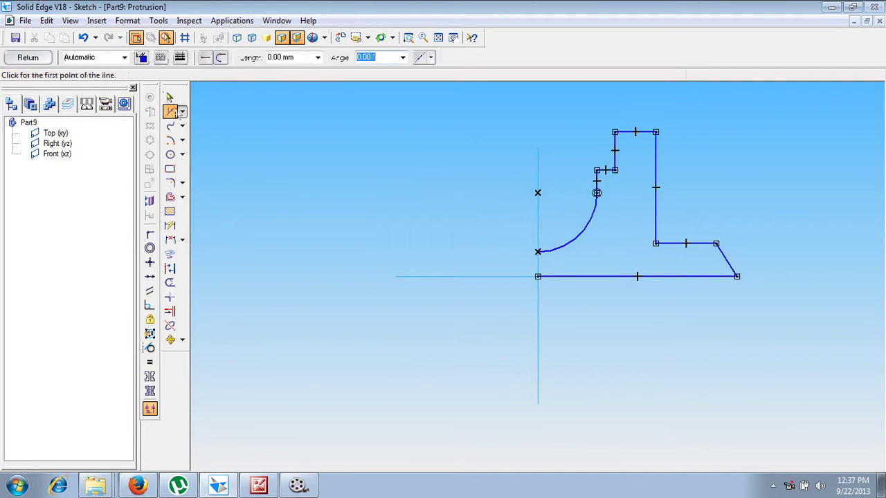
{"action": "left_click", "coordinate": [538, 251]}
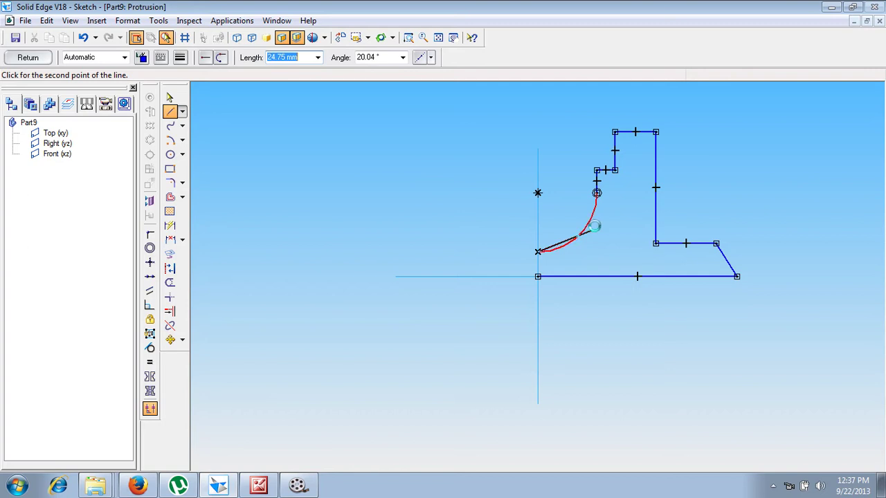
{"action": "left_click", "coordinate": [538, 276]}
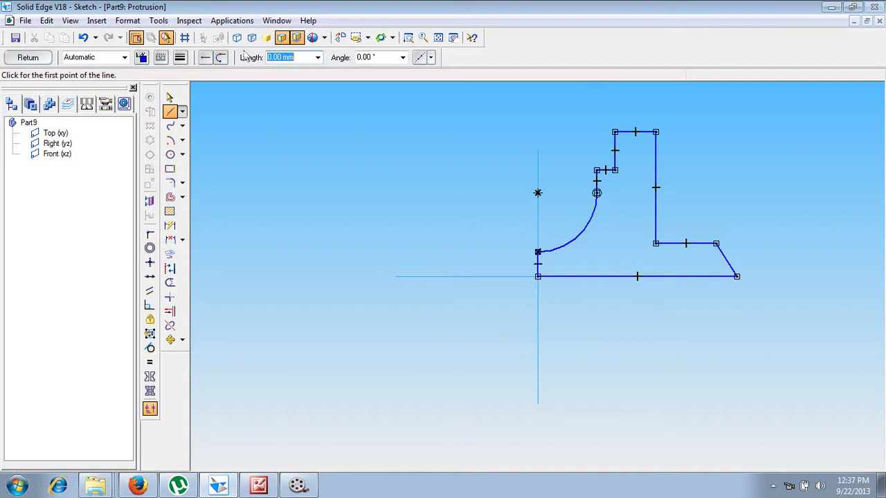
Dimension the profile's base line at 84 mm, placing the dimension below it.
{"action": "left_click", "coordinate": [171, 228]}
{"action": "left_click", "coordinate": [673, 277]}
{"action": "left_click", "coordinate": [682, 313]}
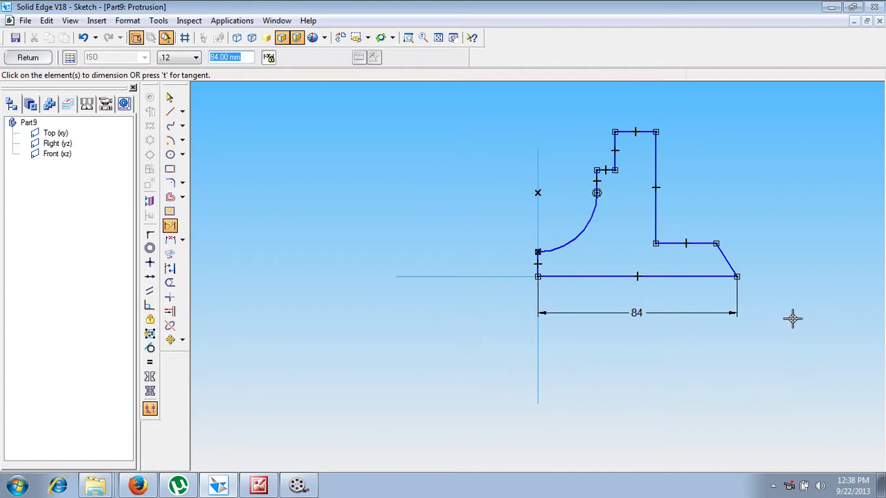
{"action": "key", "text": "Return"}
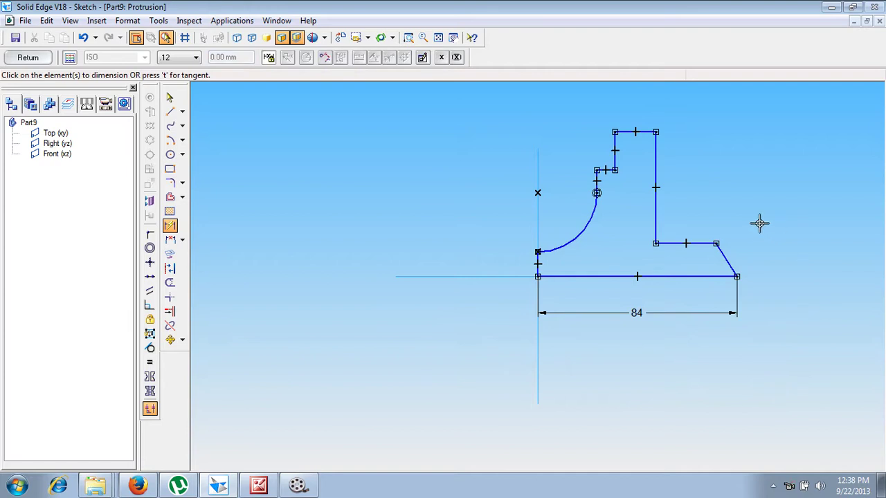
{"action": "left_click", "coordinate": [730, 263]}
{"action": "left_click", "coordinate": [721, 232]}
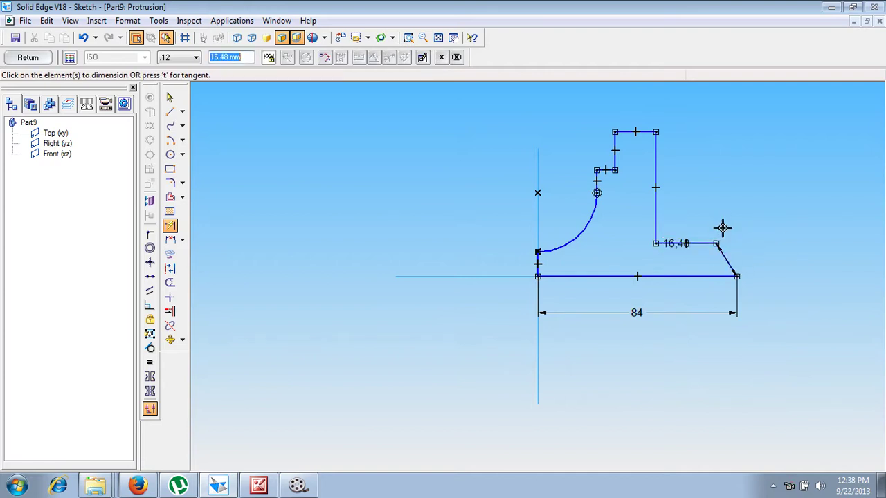
{"action": "key", "text": "ctrl+z"}
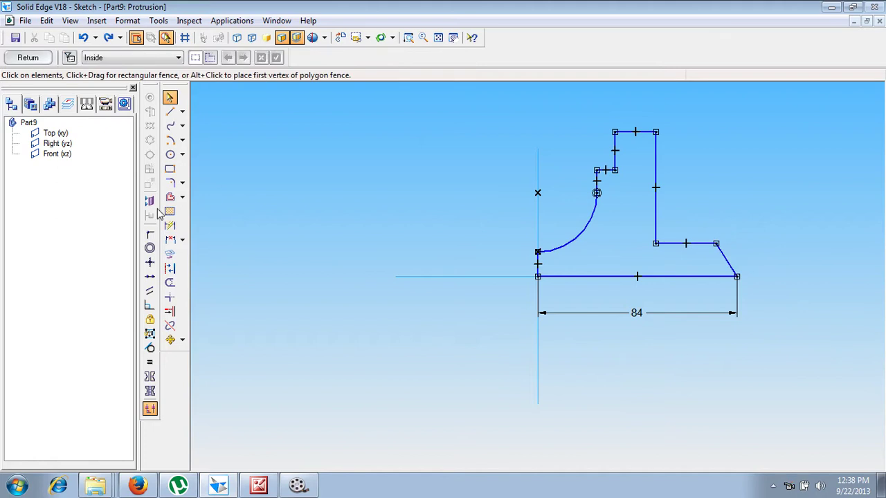
Dimension the horizontal distance between the slanted end line's endpoints using Horizontal/Vertical orientation, and set it to 4 mm.
{"action": "left_click", "coordinate": [171, 240]}
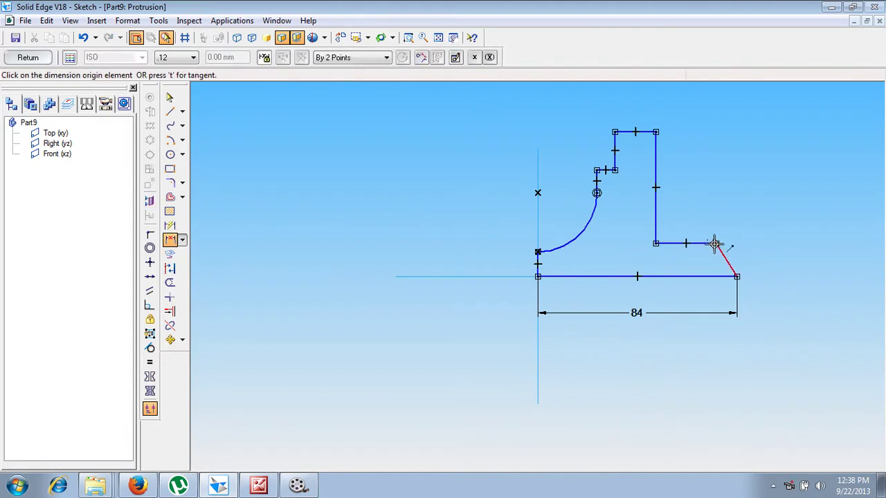
{"action": "left_click", "coordinate": [728, 260]}
{"action": "left_click", "coordinate": [737, 277]}
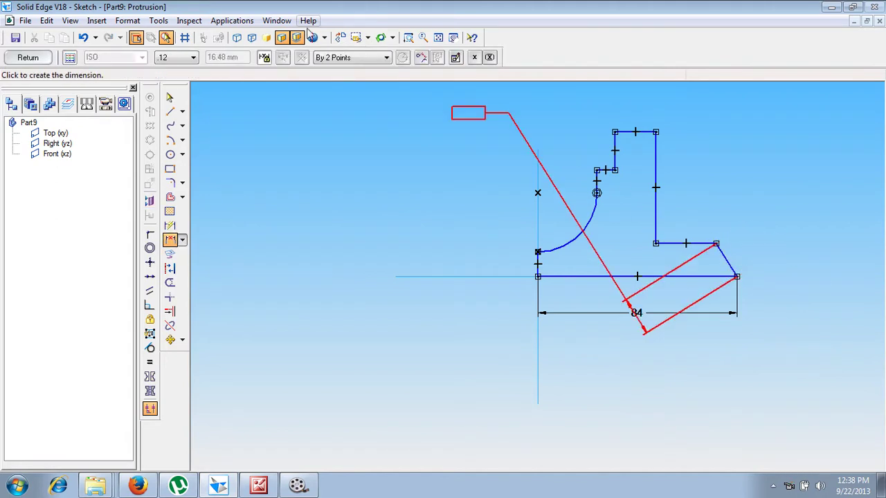
{"action": "left_click", "coordinate": [385, 58]}
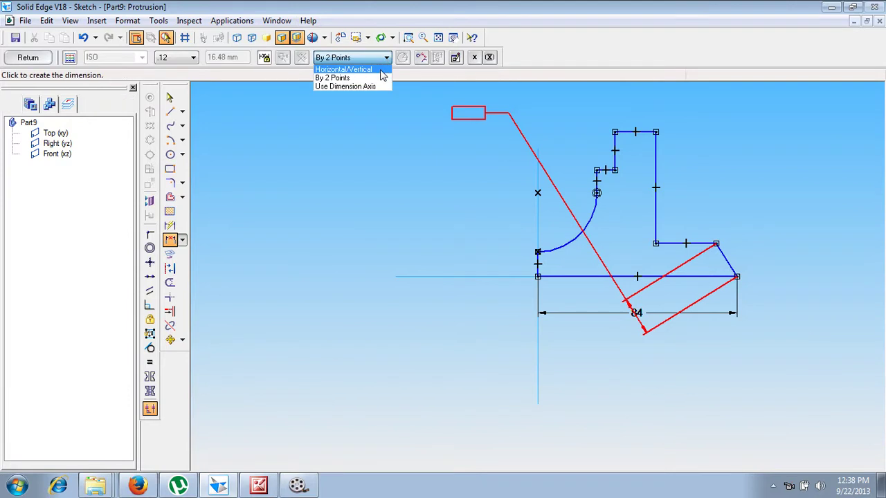
{"action": "left_click", "coordinate": [380, 70]}
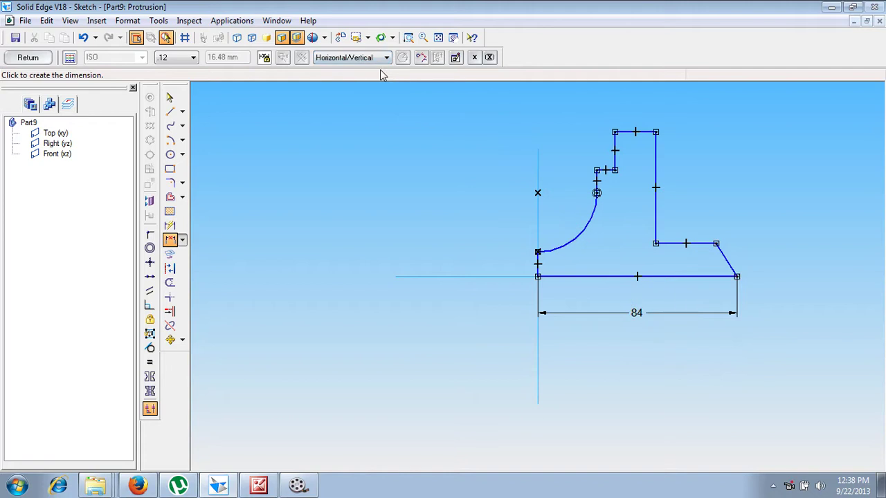
{"action": "left_click", "coordinate": [720, 223]}
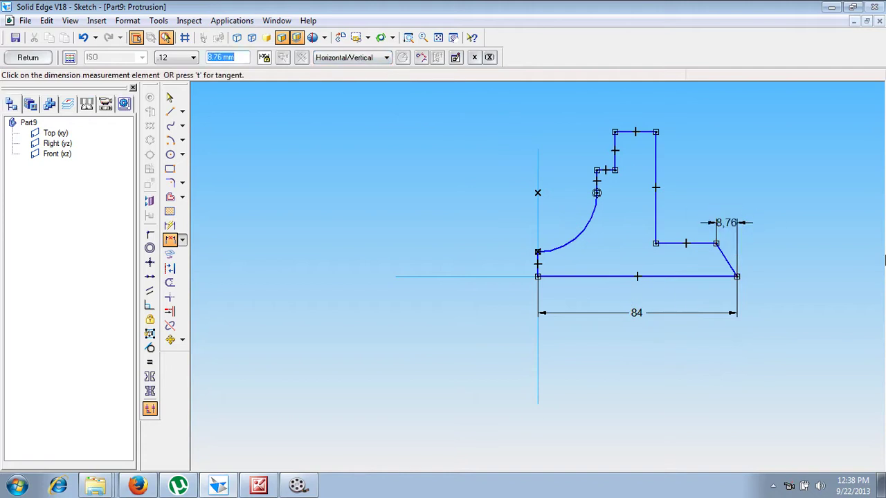
{"action": "type", "text": "4"}
{"action": "key", "text": "Return"}
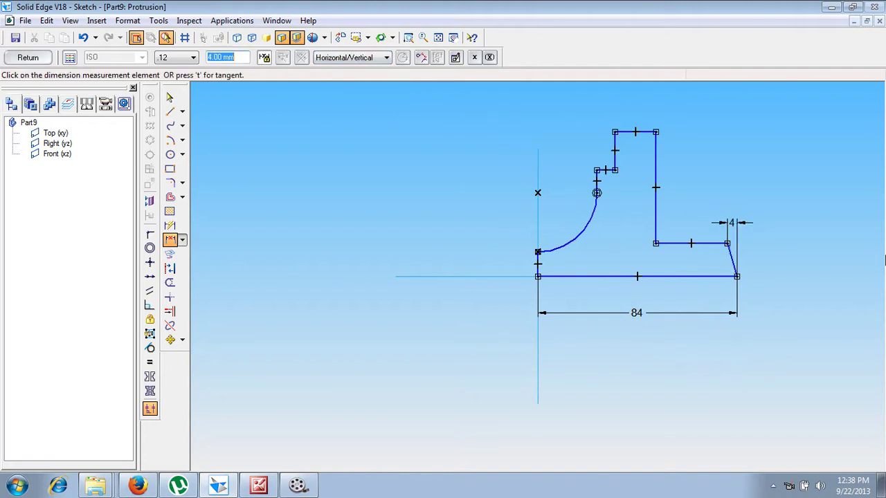
Dimension the vertical distance from the base line to the foot's upper horizontal line and set it to 14 mm.
{"action": "left_click", "coordinate": [694, 277]}
{"action": "left_click", "coordinate": [692, 243]}
{"action": "left_click", "coordinate": [780, 256]}
{"action": "type", "text": "14"}
{"action": "key", "text": "Return"}
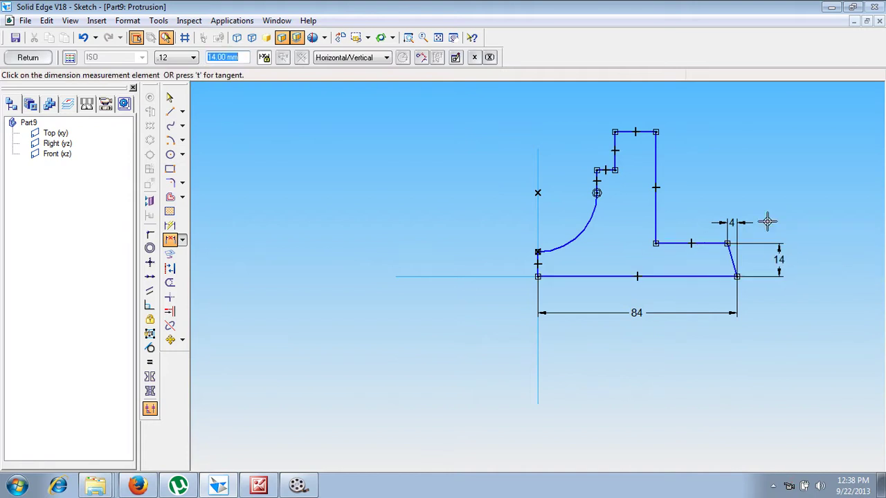
Dimension the horizontal distance from the vertical axis to the tall outer vertical line and set it to 43 mm.
{"action": "left_click", "coordinate": [656, 204]}
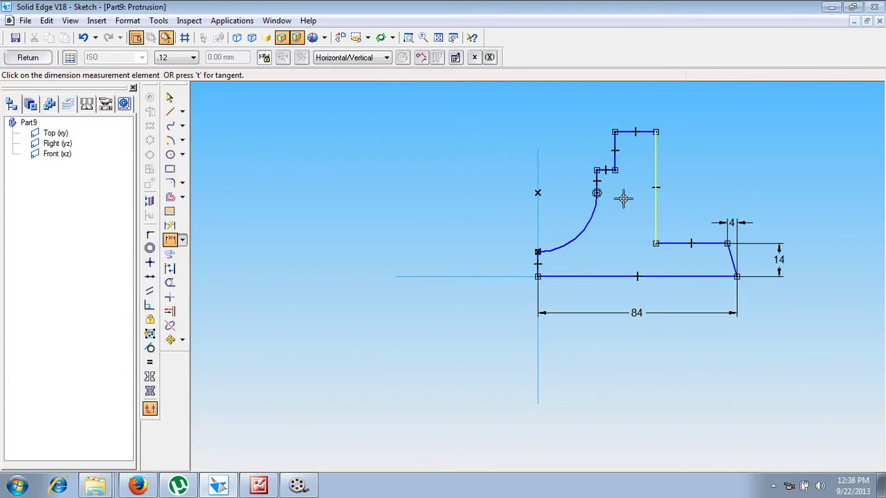
{"action": "left_click", "coordinate": [538, 172]}
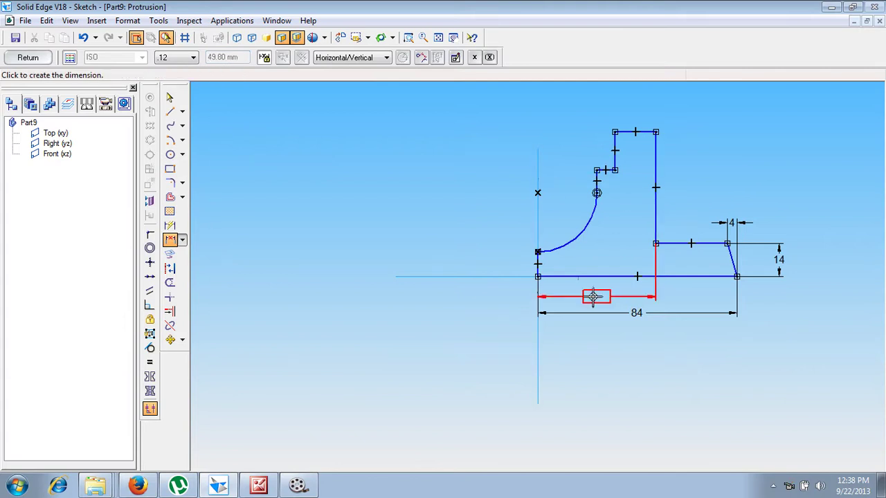
{"action": "left_click", "coordinate": [593, 296]}
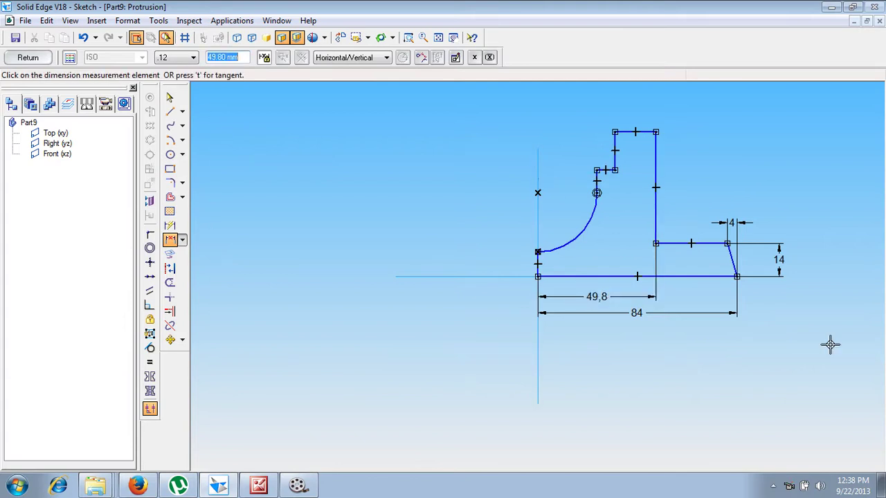
{"action": "type", "text": "43"}
{"action": "key", "text": "Return"}
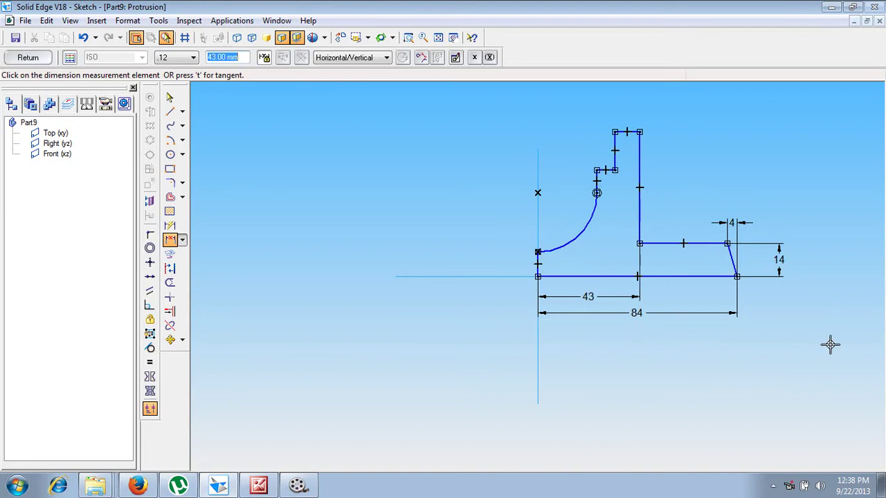
Consult the part drawing, and dimension the overall height from the base line to the profile's highest line at 55 mm.
{"action": "left_click", "coordinate": [260, 485]}
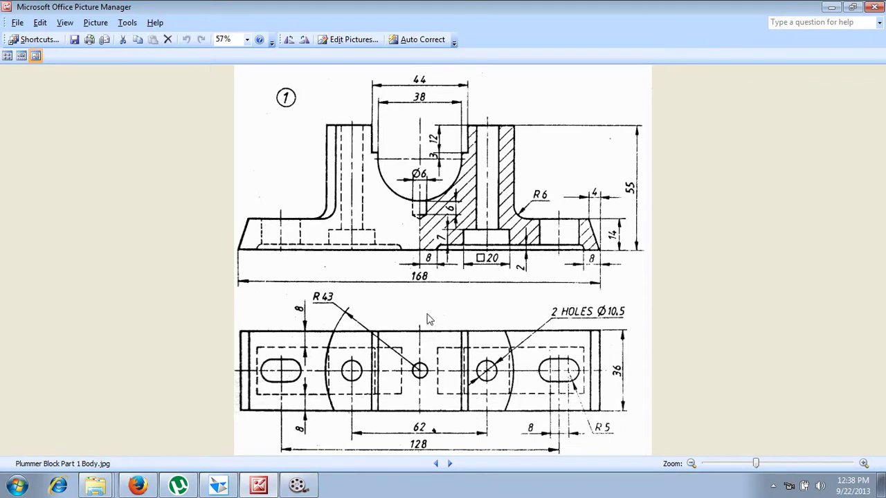
{"action": "left_click", "coordinate": [297, 485]}
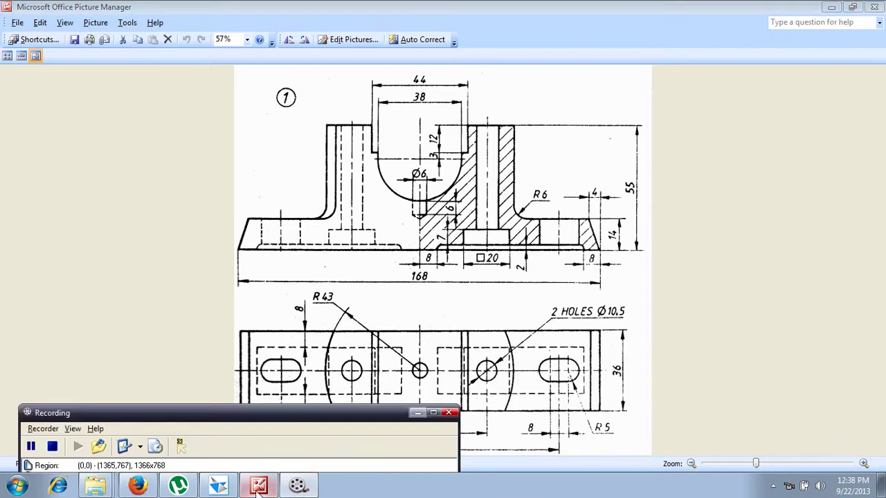
{"action": "left_click", "coordinate": [218, 485]}
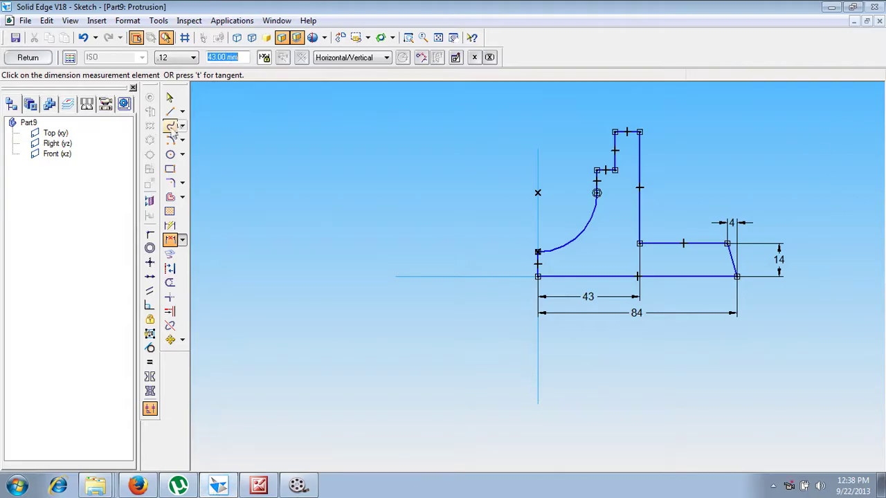
{"action": "left_click", "coordinate": [170, 238]}
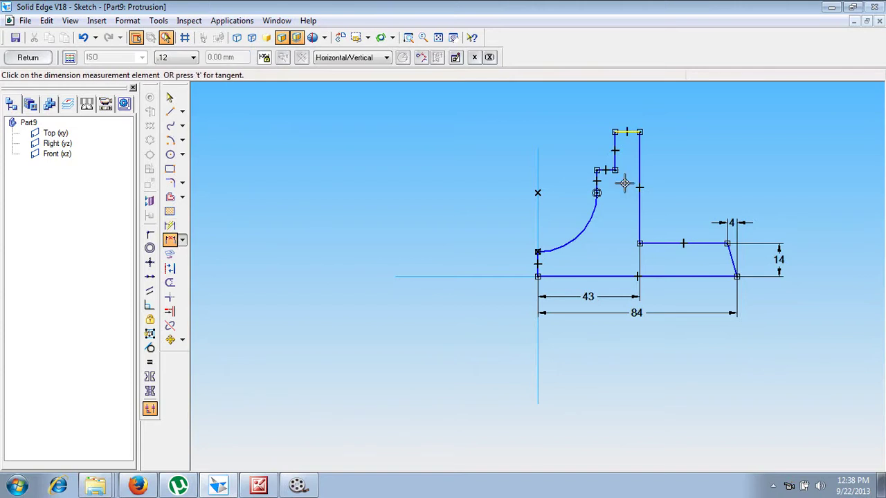
{"action": "left_click", "coordinate": [613, 276]}
{"action": "left_click", "coordinate": [803, 267]}
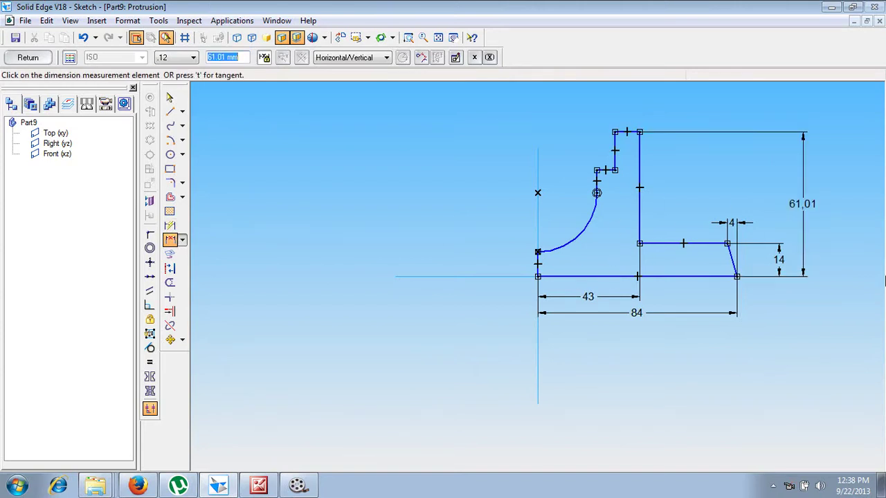
{"action": "type", "text": "55"}
{"action": "key", "text": "Return"}
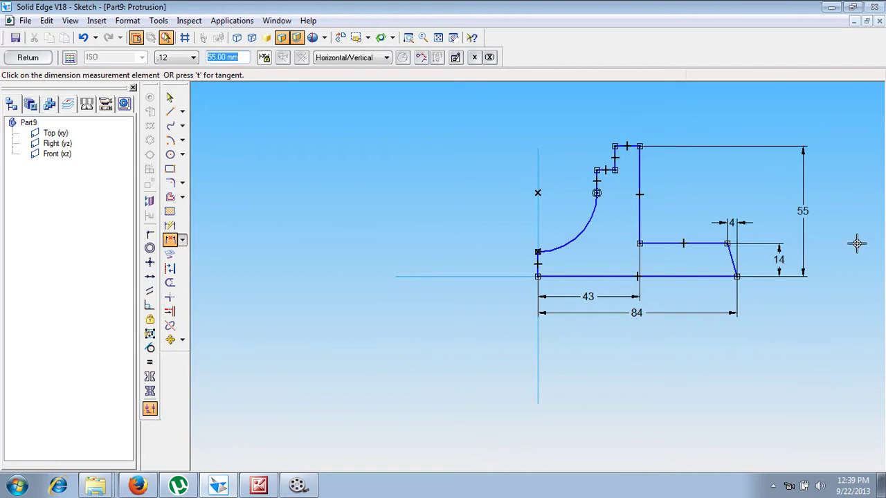
Dimension the vertical distance between the small step's horizontal line and the profile's highest line, and set it to 12 mm.
{"action": "left_click", "coordinate": [613, 166]}
{"action": "left_click", "coordinate": [621, 146]}
{"action": "left_click", "coordinate": [587, 157]}
{"action": "type", "text": "12"}
{"action": "key", "text": "Return"}
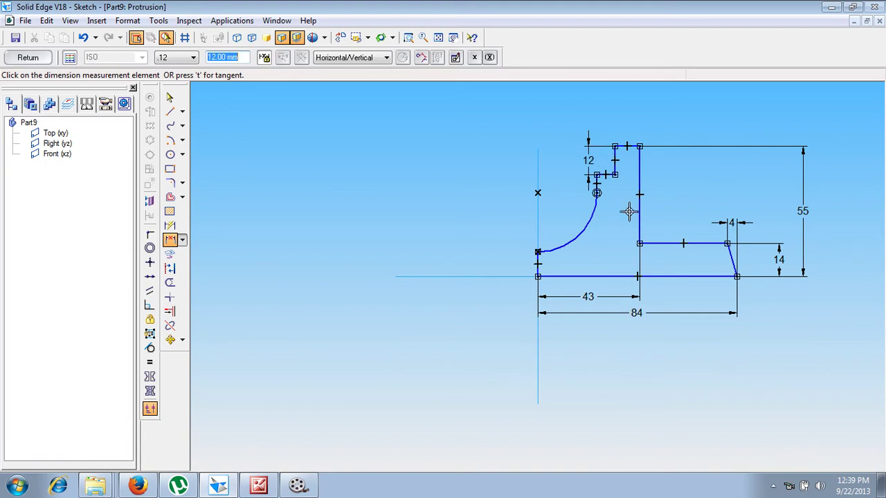
Dimension the small step's width between the two short inner vertical lines and set it to 3 mm.
{"action": "left_click", "coordinate": [599, 175]}
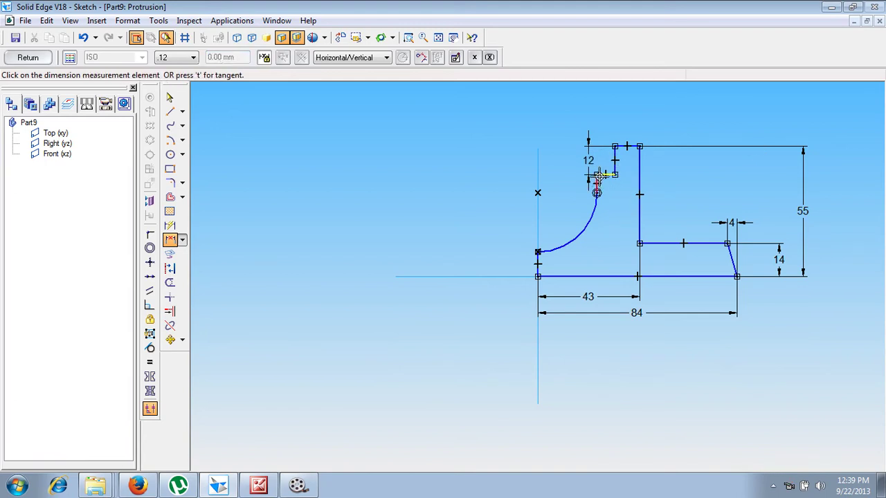
{"action": "left_click", "coordinate": [614, 163]}
{"action": "left_click", "coordinate": [606, 122]}
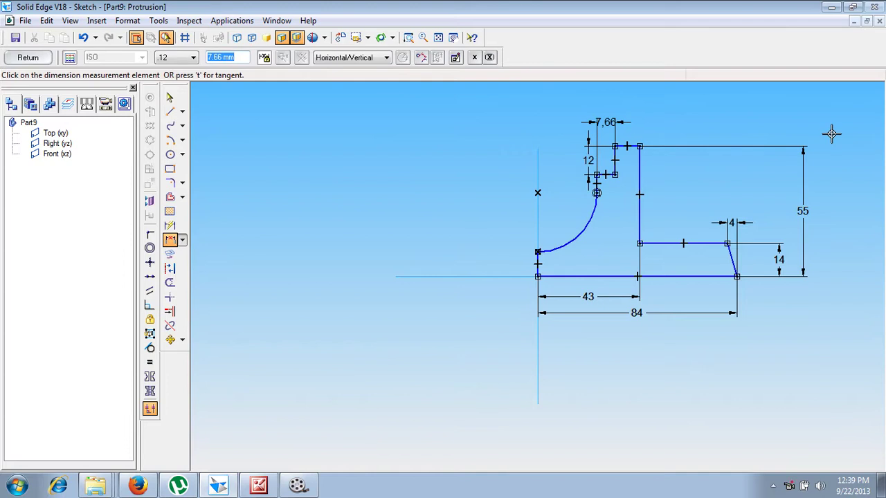
{"action": "type", "text": "3"}
{"action": "key", "text": "Return"}
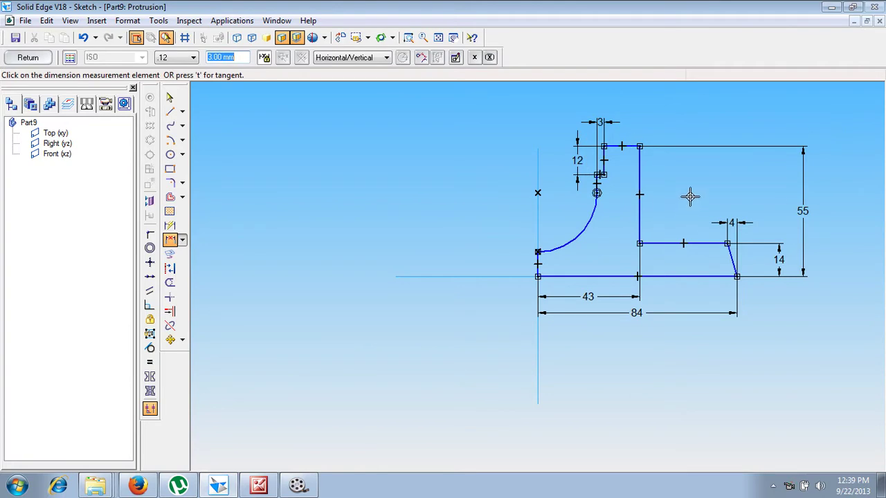
Dimension the bearing seat arc with Smart Dimension and set its radius to 19 mm.
{"action": "left_click", "coordinate": [572, 217]}
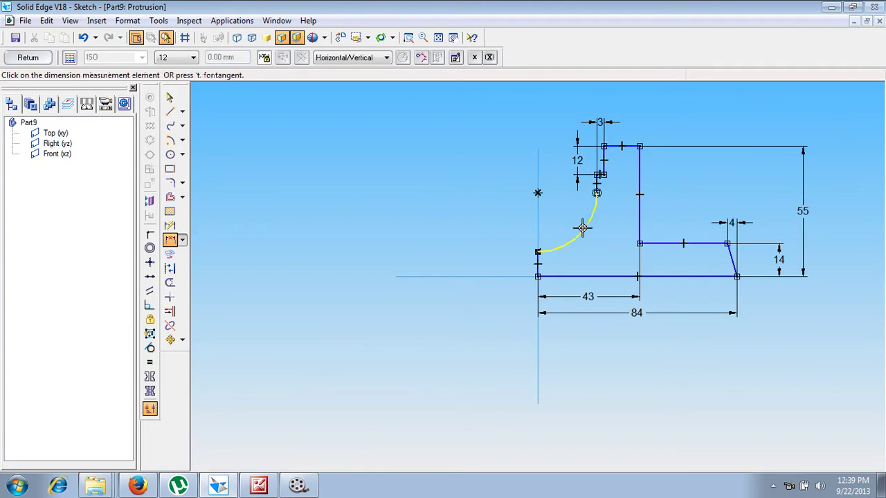
{"action": "left_click", "coordinate": [170, 225]}
{"action": "left_click", "coordinate": [582, 234]}
{"action": "left_click", "coordinate": [581, 241]}
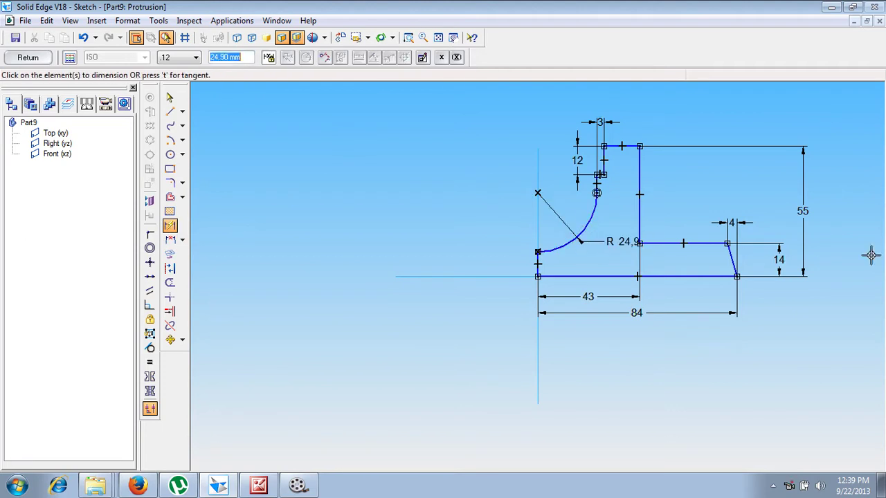
{"action": "type", "text": "19"}
{"action": "key", "text": "Return"}
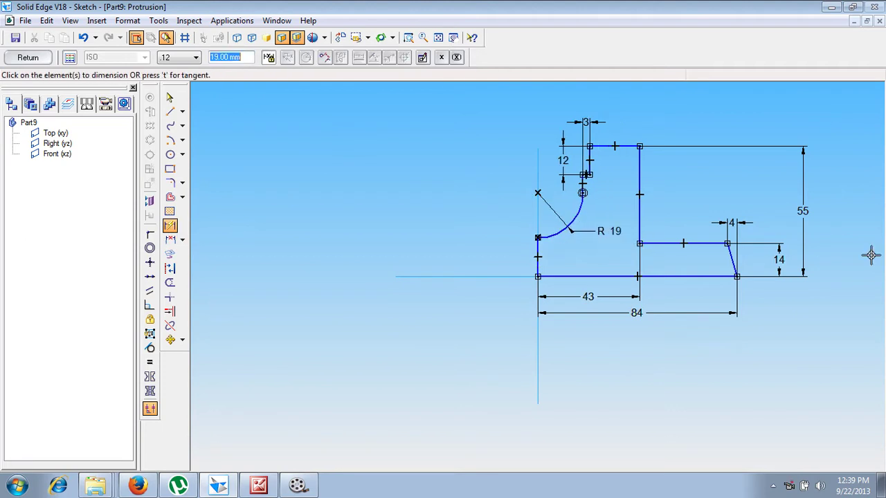
Dimension the short vertical line above the bearing seat arc and set its length to 3 mm.
{"action": "left_click", "coordinate": [584, 183]}
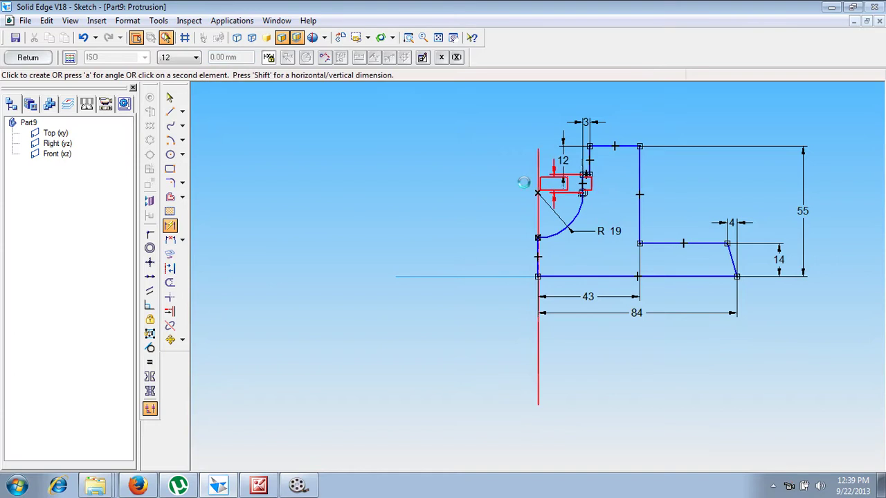
{"action": "left_click", "coordinate": [476, 183]}
{"action": "type", "text": "3"}
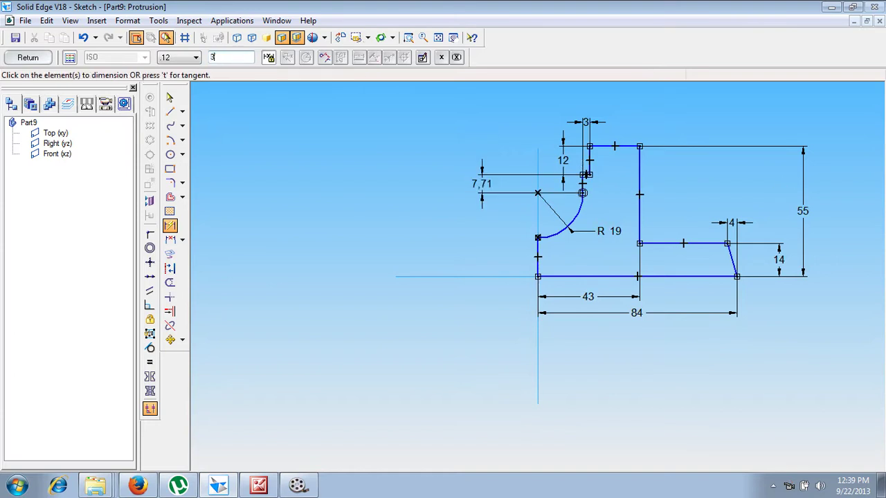
{"action": "key", "text": "Return"}
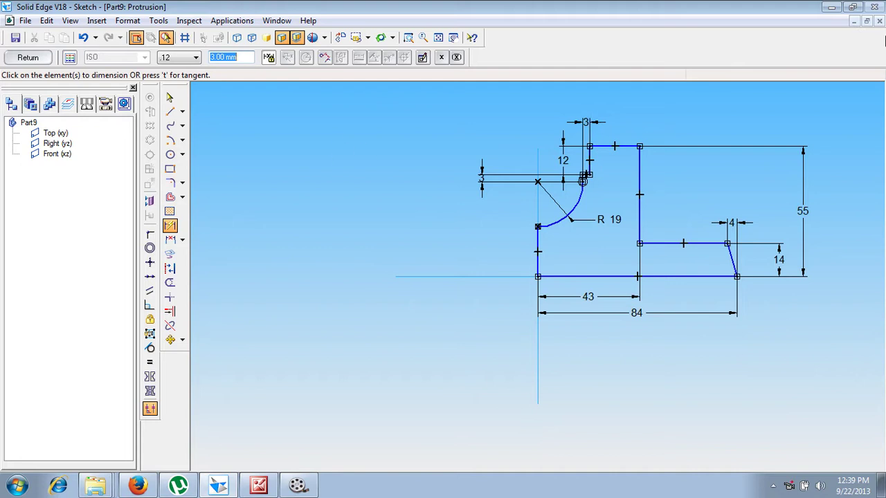
Dimension the horizontal distance between the vertical axis and the upper inner vertical line, placing it above the profile.
{"action": "left_click", "coordinate": [171, 253]}
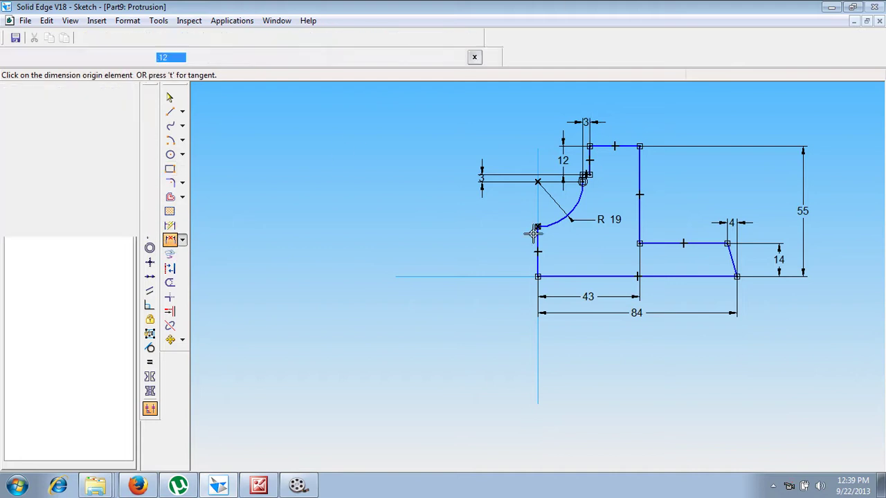
{"action": "left_click", "coordinate": [589, 159]}
{"action": "left_click", "coordinate": [537, 160]}
{"action": "left_click", "coordinate": [574, 110]}
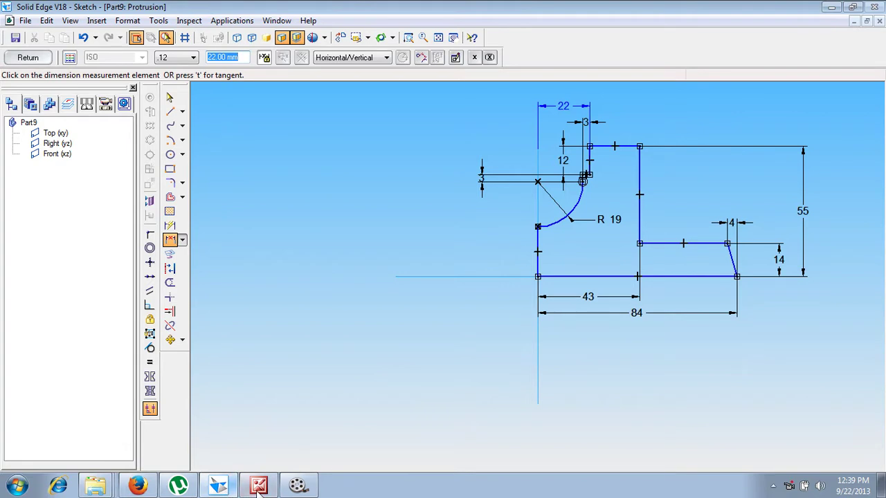
Check the dimensioned profile against the part drawing, and close the sketch to continue with the protrusion's extent.
{"action": "left_click", "coordinate": [218, 485]}
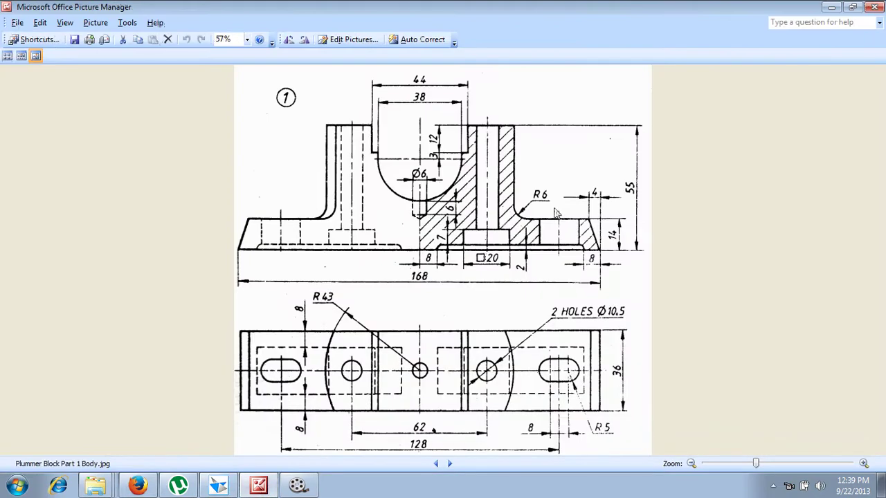
{"action": "left_click", "coordinate": [298, 486]}
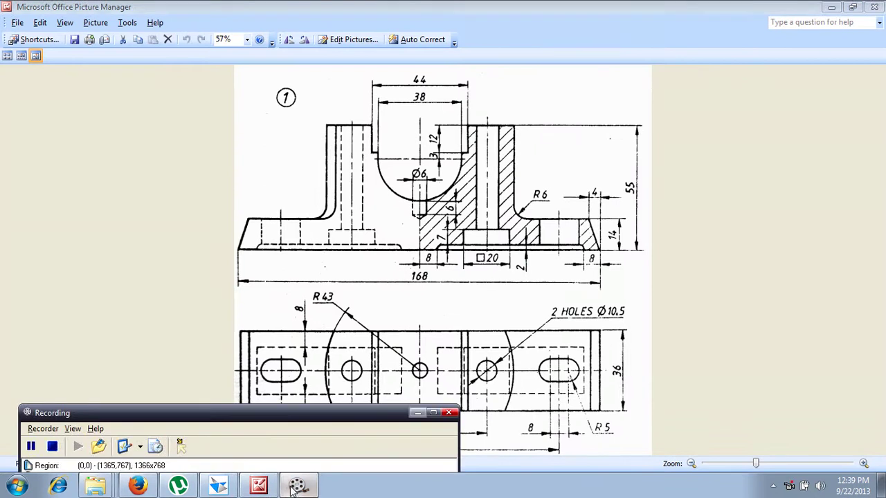
{"action": "left_click", "coordinate": [219, 486]}
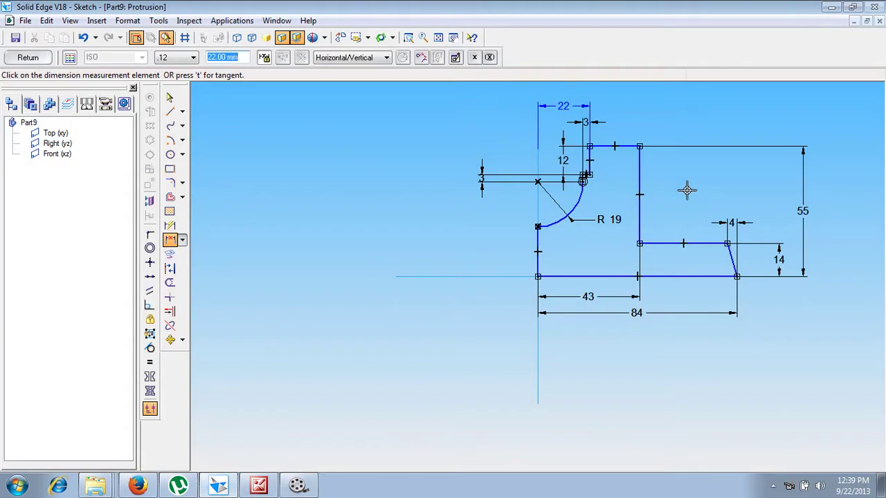
{"action": "left_click", "coordinate": [27, 57]}
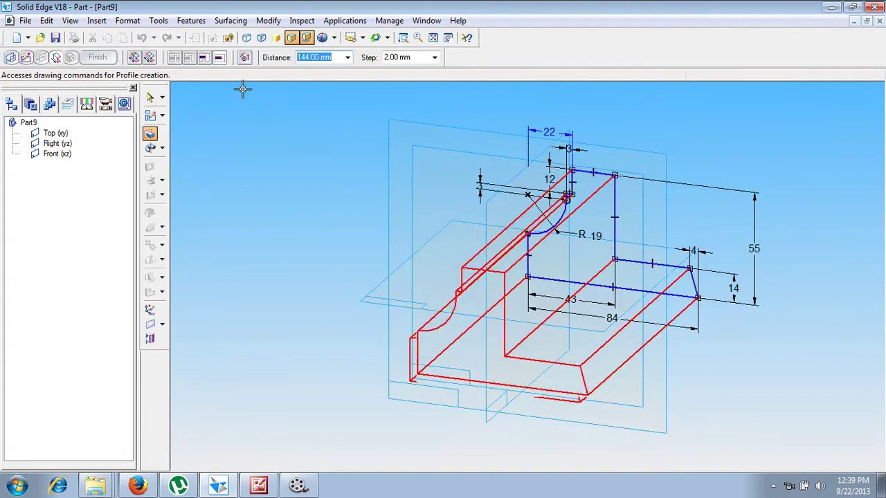
Extrude the profile with a symmetric extent of 36 mm, the body depth given in the part drawing, and finish the protrusion.
{"action": "left_click", "coordinate": [257, 487]}
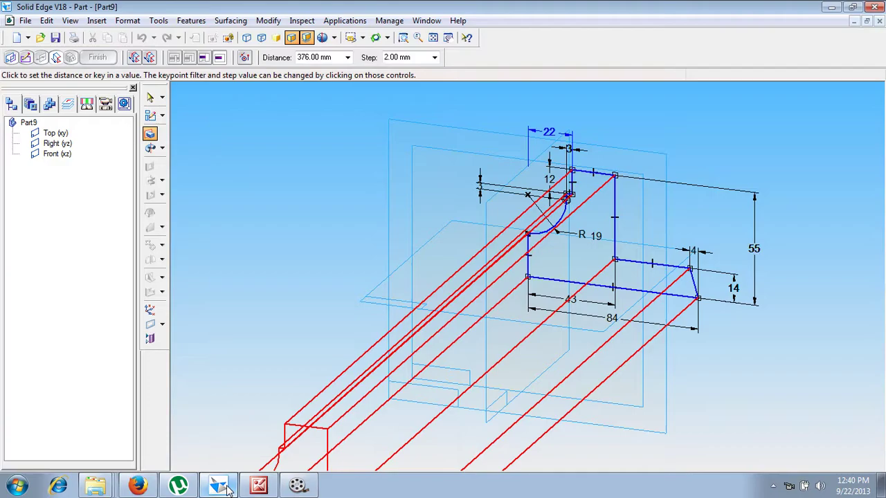
{"action": "left_click", "coordinate": [218, 484]}
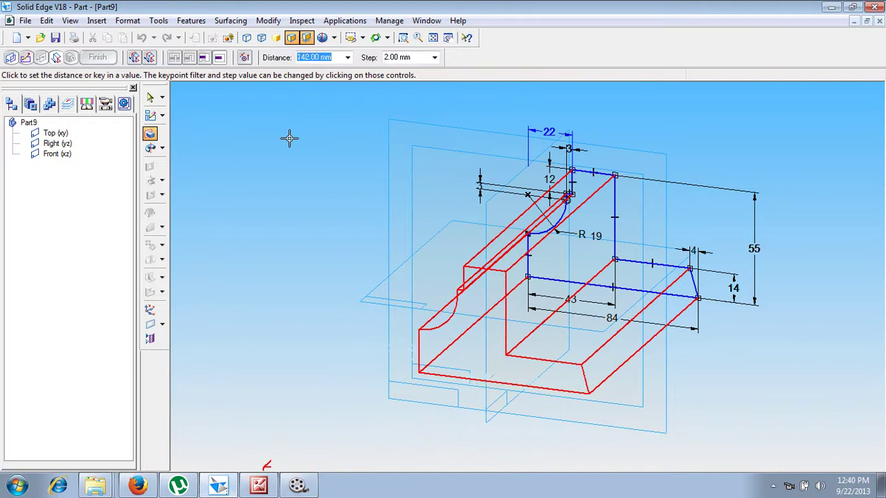
{"action": "type", "text": "35"}
{"action": "key", "text": "BackSpace"}
{"action": "type", "text": "8"}
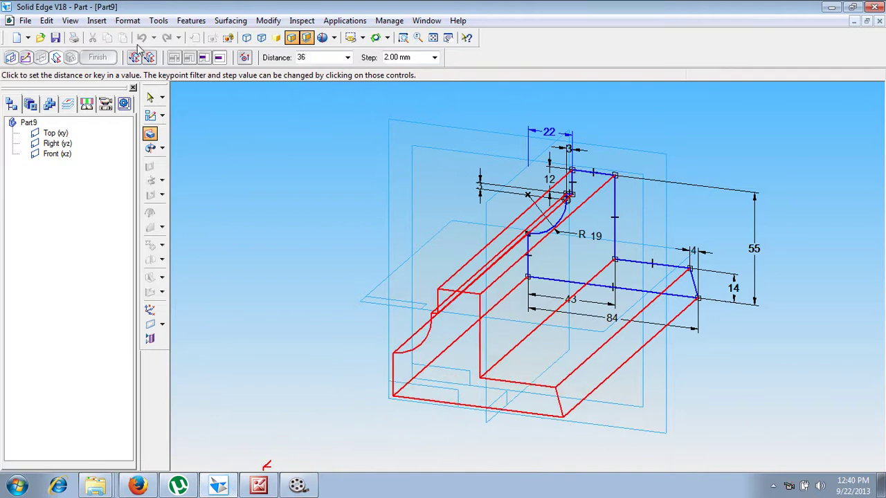
{"action": "left_click", "coordinate": [149, 58]}
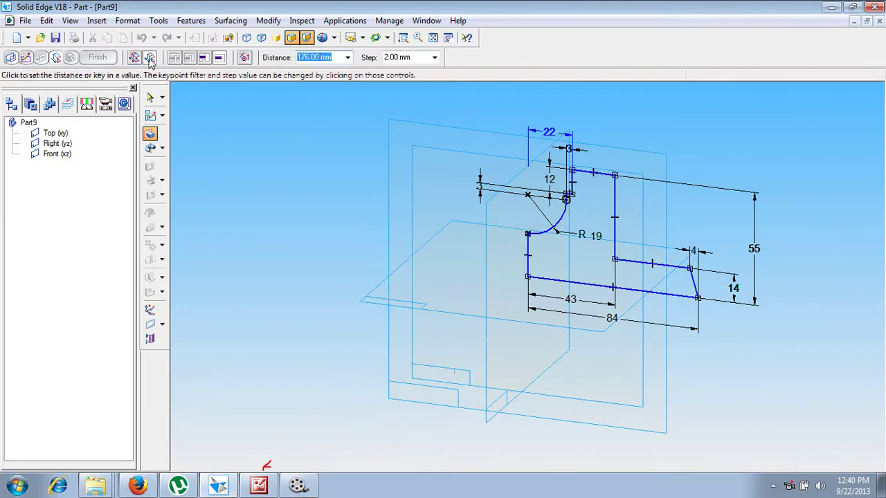
{"action": "type", "text": "3"}
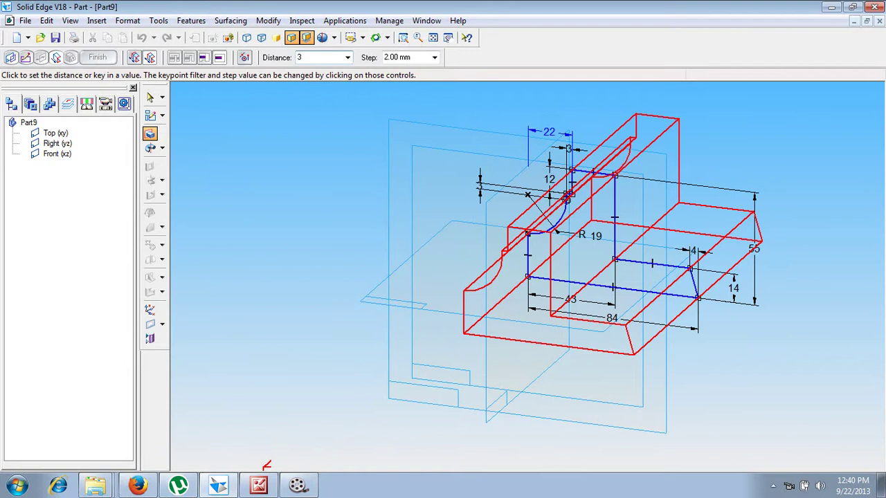
{"action": "type", "text": "6"}
{"action": "key", "text": "Return"}
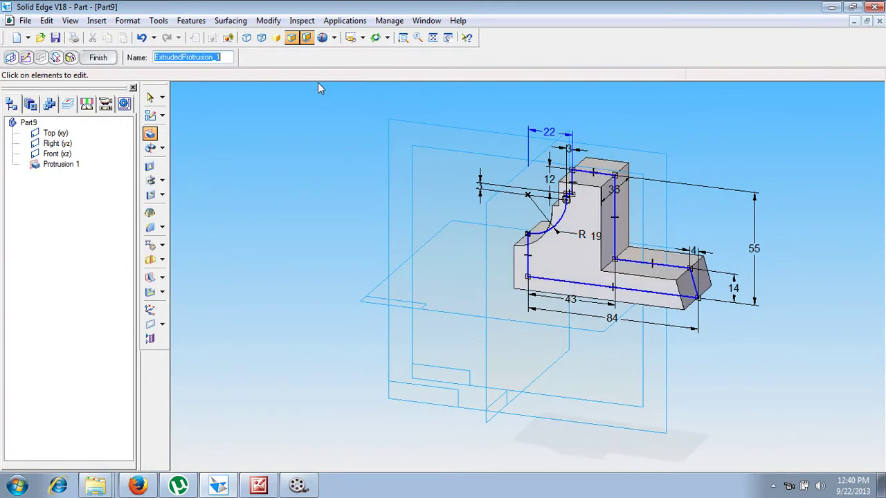
{"action": "left_click", "coordinate": [104, 59]}
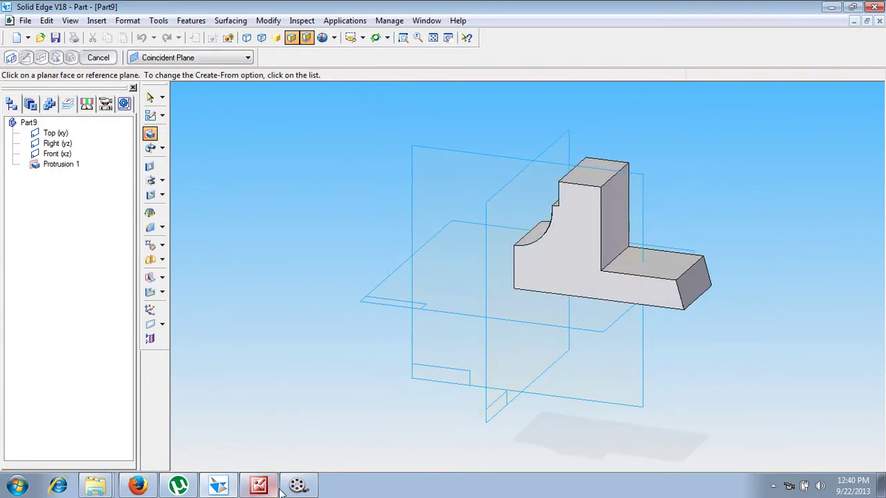
Examine the part drawing's plan view for the curved outer face of the upright and its R43 radius.
{"action": "left_click", "coordinate": [218, 486]}
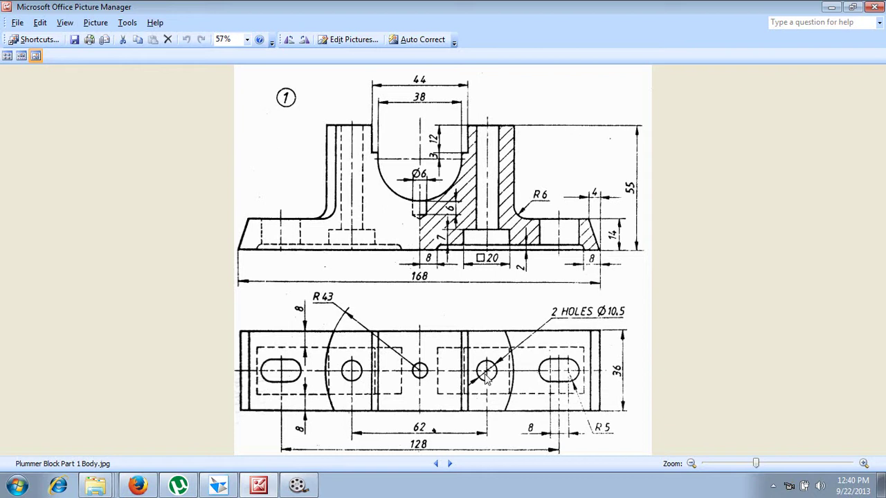
{"action": "left_click", "coordinate": [258, 485]}
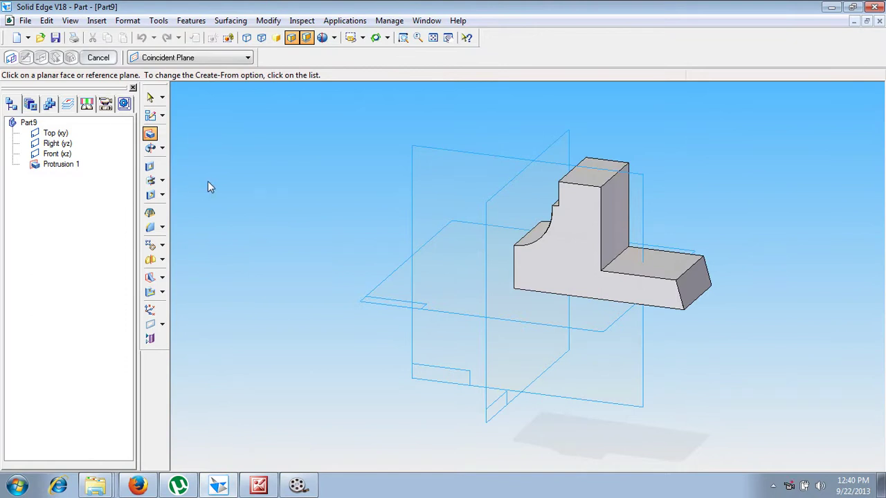
{"action": "left_click", "coordinate": [150, 167]}
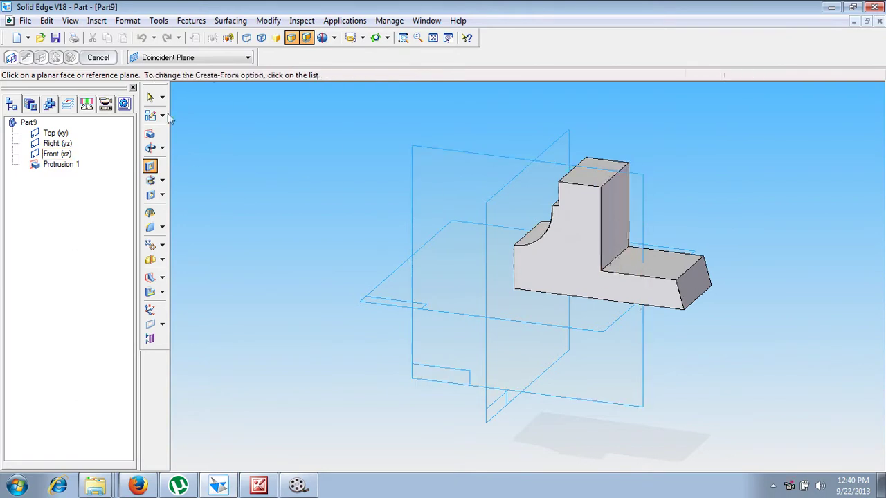
{"action": "left_click", "coordinate": [150, 97]}
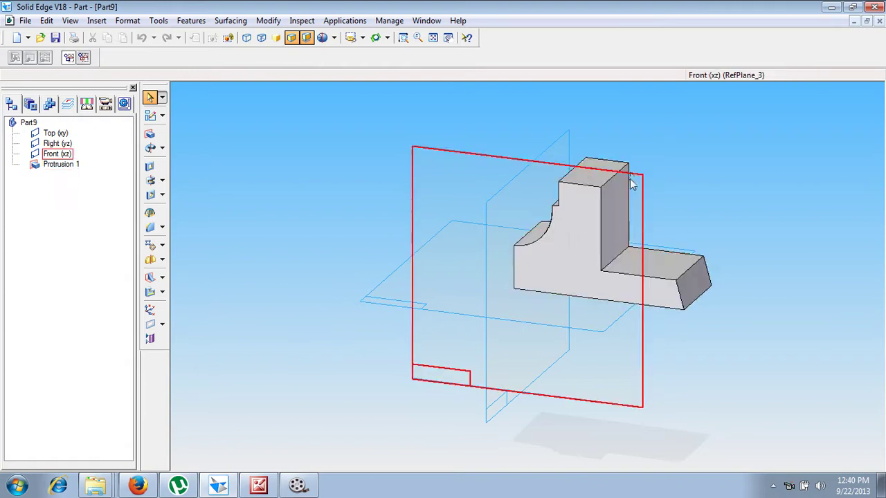
{"action": "left_click", "coordinate": [258, 485]}
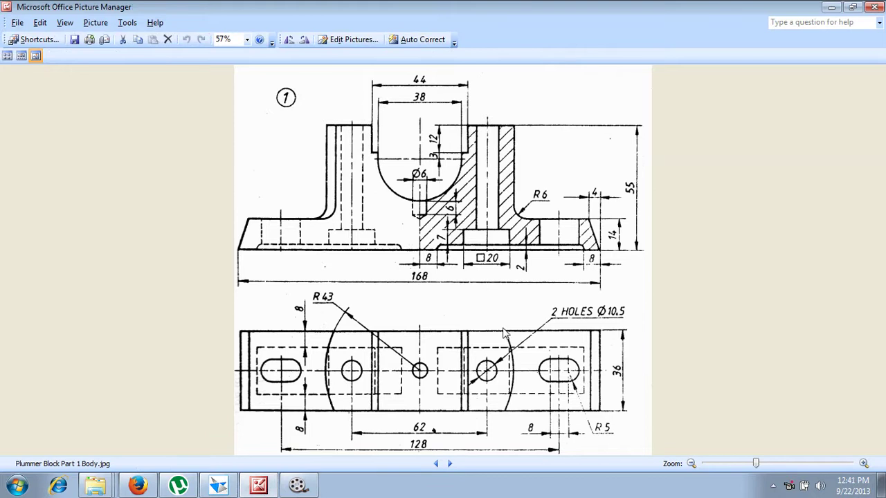
{"action": "left_click", "coordinate": [231, 487]}
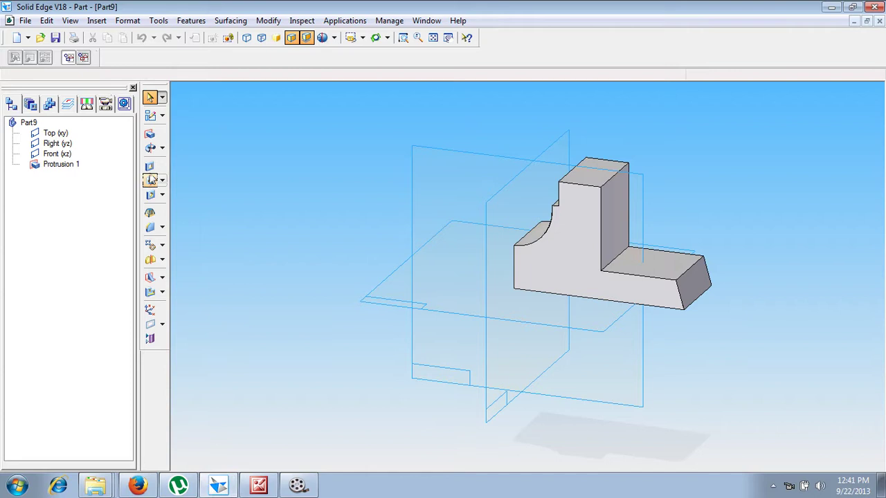
Start a cutout on the upright's top face and sketch a 43 mm radius arc centred on the origin, from the outer edge's midpoint to the side edge.
{"action": "left_click", "coordinate": [149, 172]}
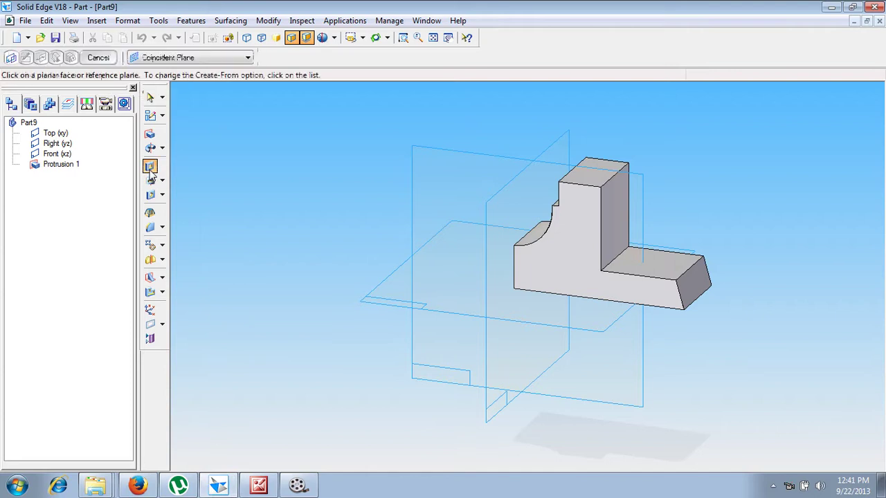
{"action": "left_click", "coordinate": [593, 173]}
{"action": "left_click", "coordinate": [618, 167]}
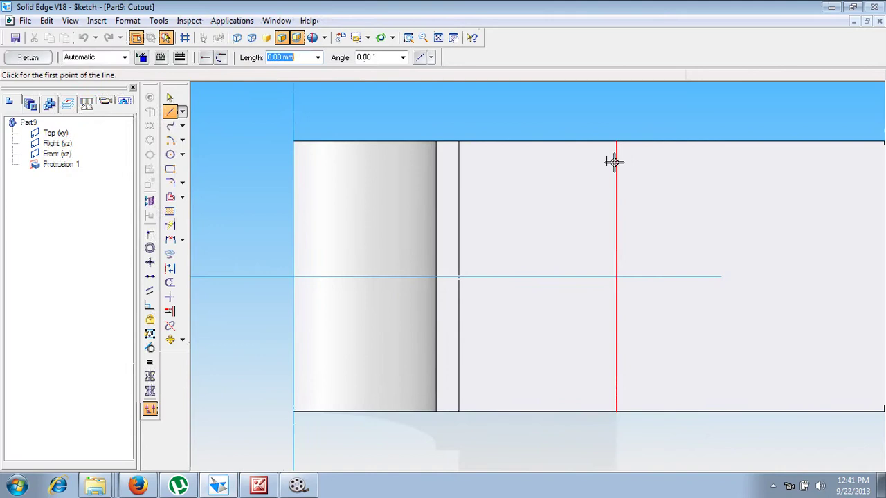
{"action": "left_click", "coordinate": [174, 140]}
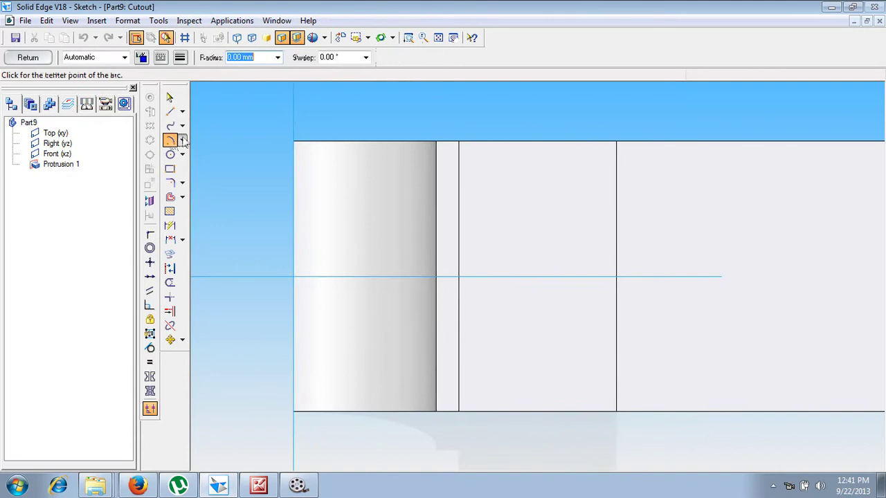
{"action": "left_click", "coordinate": [293, 276]}
{"action": "left_click", "coordinate": [616, 276]}
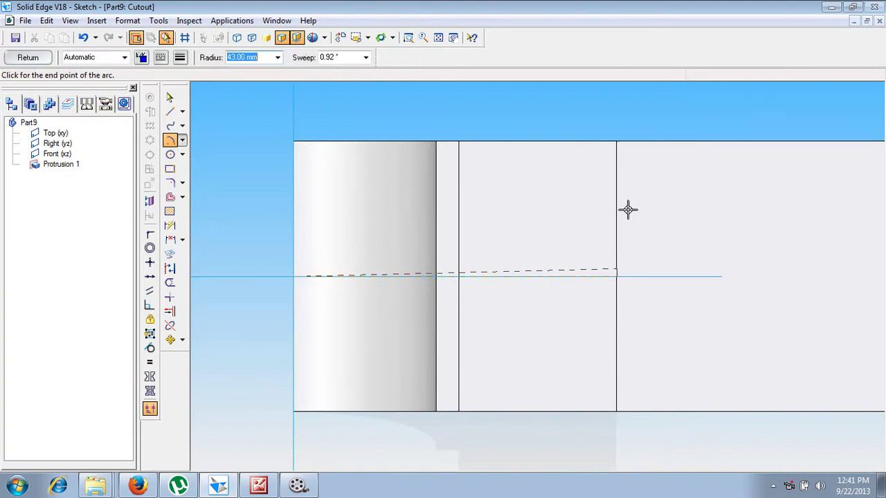
{"action": "left_click", "coordinate": [586, 140]}
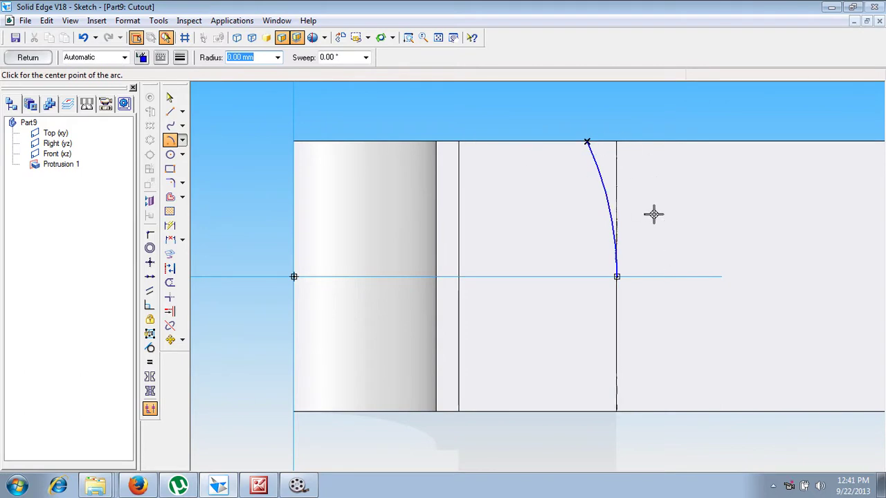
Cut away the material outside the arc down to the top surface of the base foot, and finish the cutout.
{"action": "left_click", "coordinate": [28, 57]}
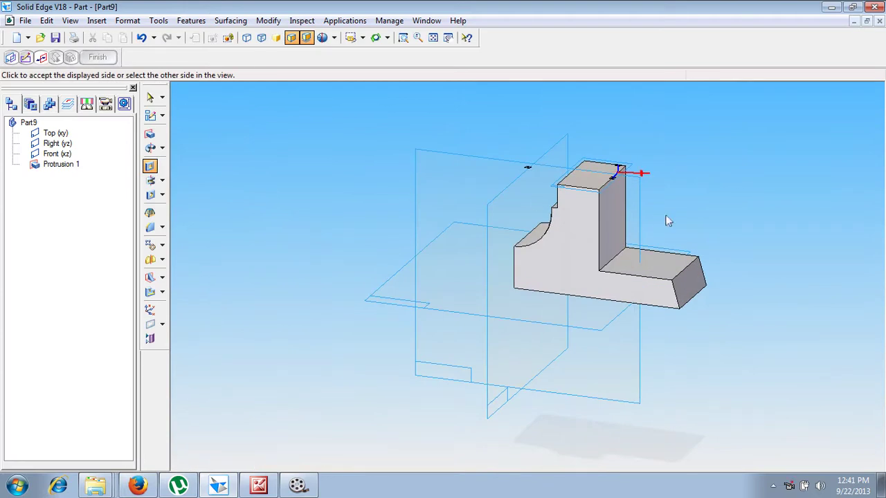
{"action": "left_click", "coordinate": [716, 190]}
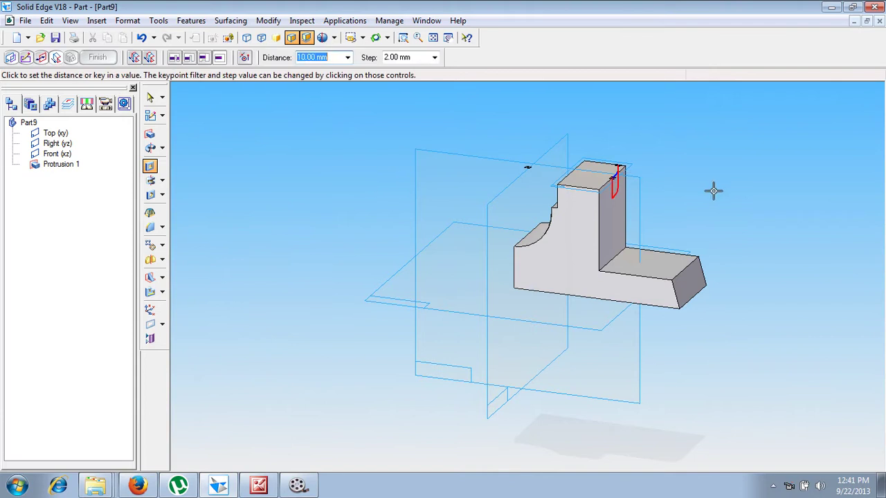
{"action": "left_click", "coordinate": [626, 247]}
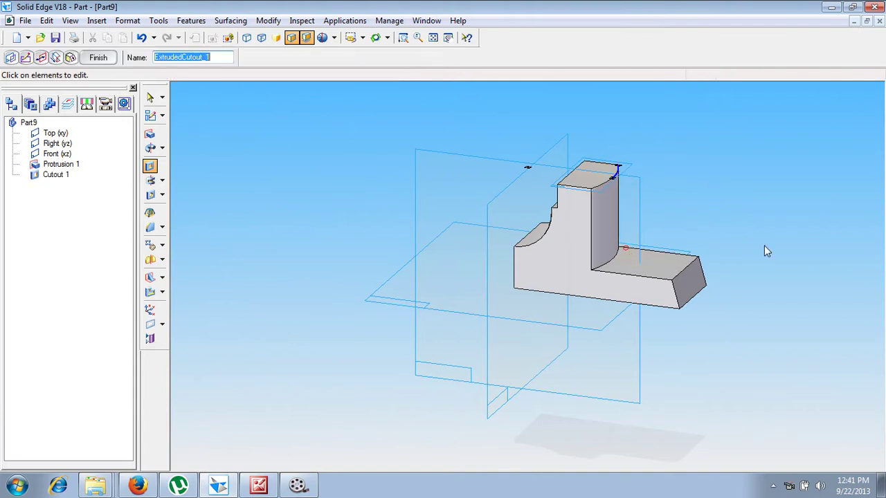
{"action": "middle_click_drag", "start_coordinate": [766, 317], "coordinate": [768, 373]}
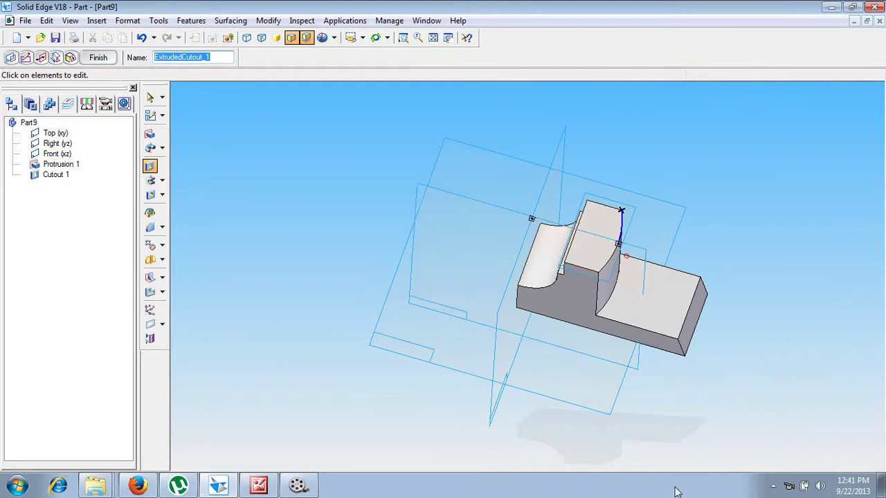
{"action": "left_click", "coordinate": [105, 60]}
{"action": "left_click", "coordinate": [433, 38]}
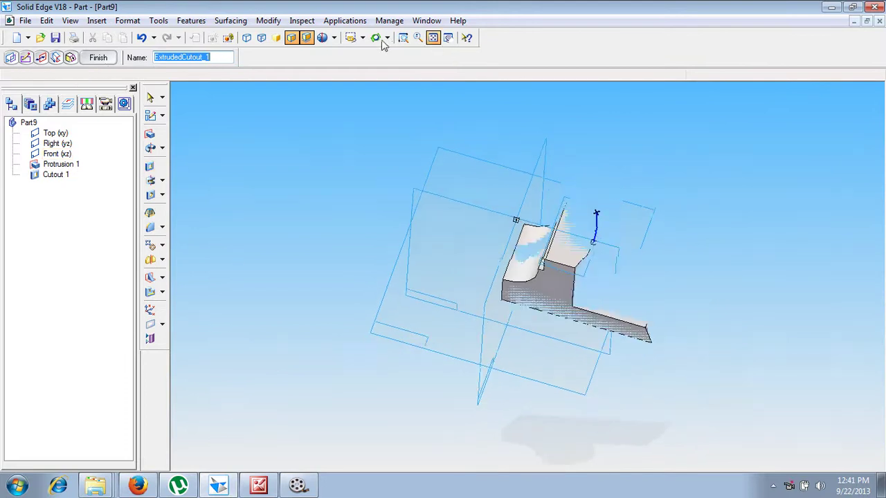
{"action": "left_click", "coordinate": [362, 38]}
{"action": "left_click", "coordinate": [377, 90]}
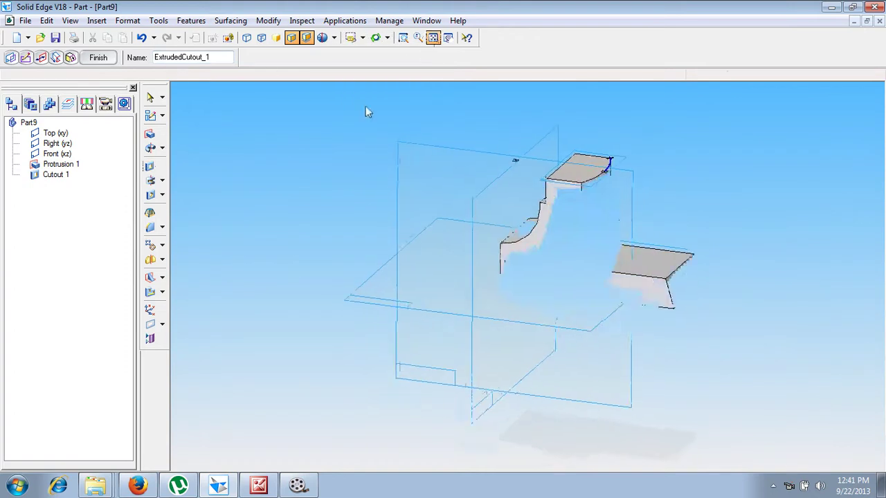
{"action": "left_click", "coordinate": [104, 62]}
{"action": "left_click", "coordinate": [150, 97]}
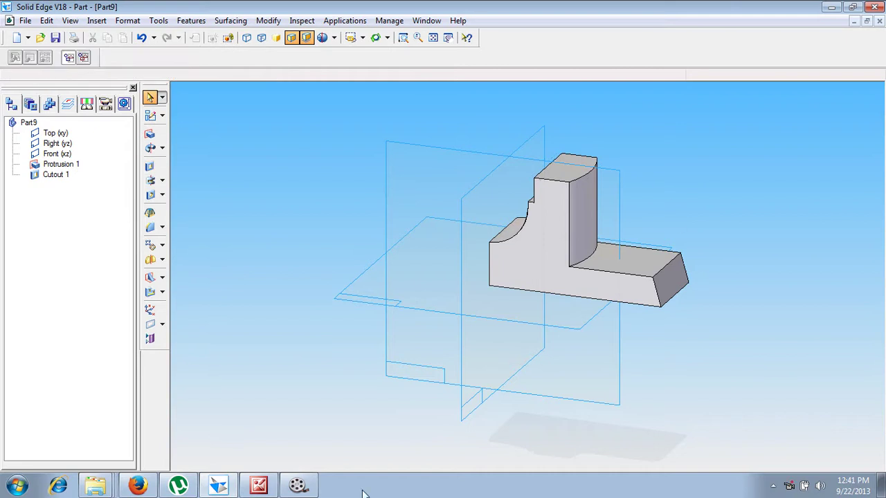
Round the curved edge between the upright and the base foot with the drawing's 6 mm radius.
{"action": "left_click", "coordinate": [258, 486]}
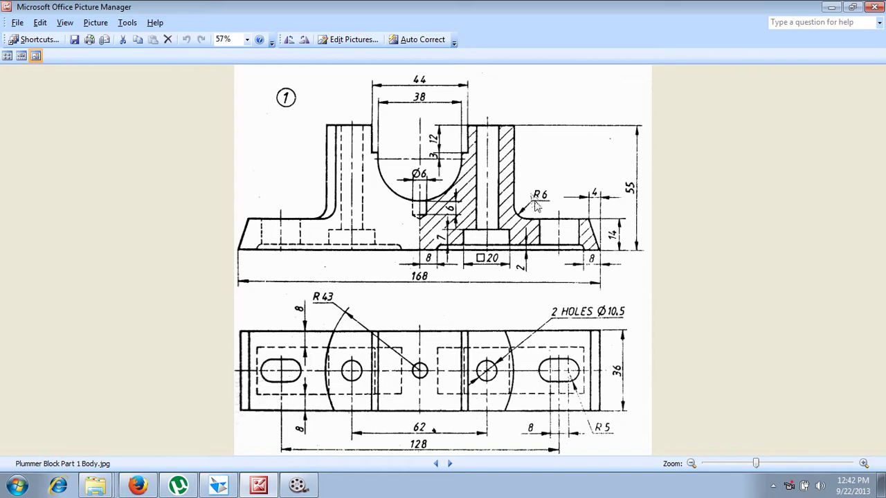
{"action": "left_click", "coordinate": [220, 486]}
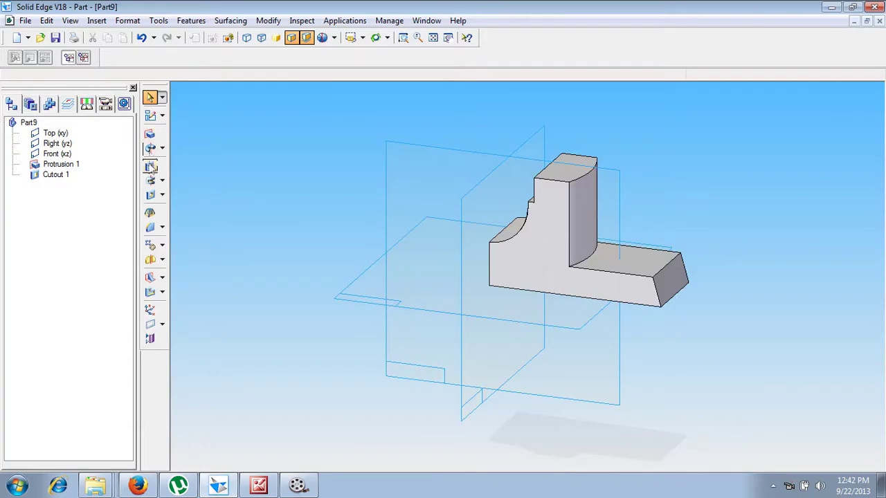
{"action": "left_click", "coordinate": [150, 227]}
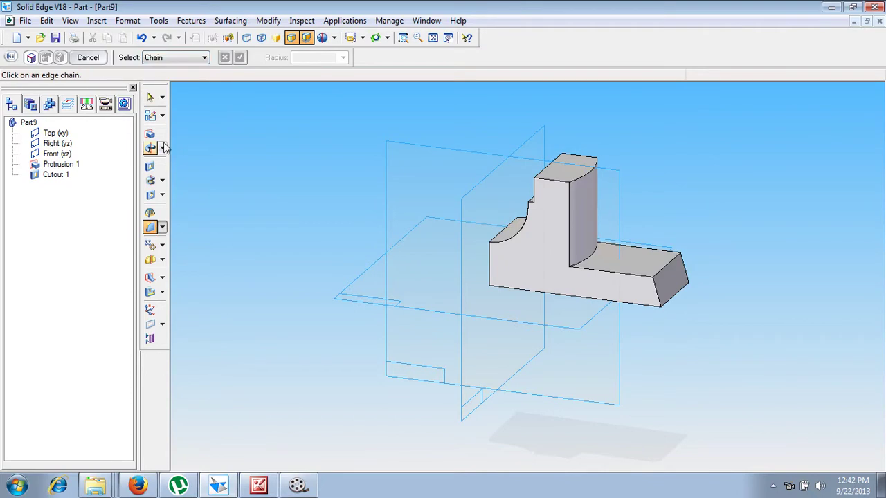
{"action": "left_click", "coordinate": [171, 60]}
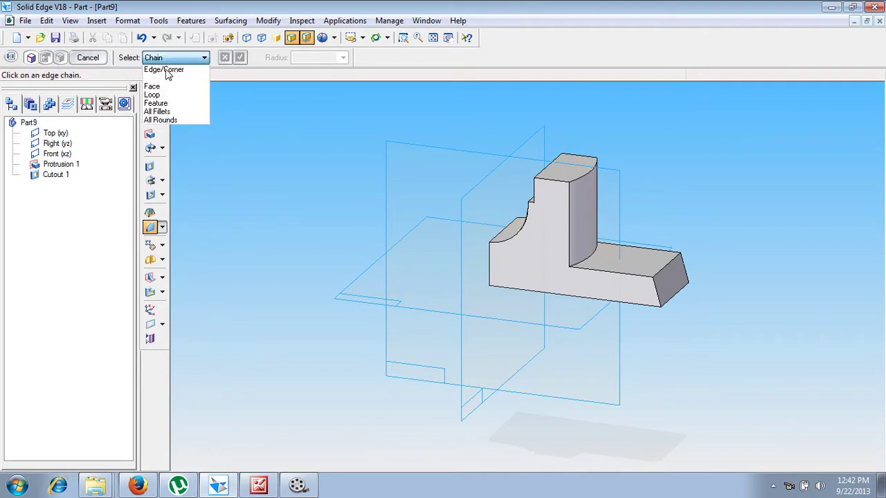
{"action": "left_click", "coordinate": [166, 71]}
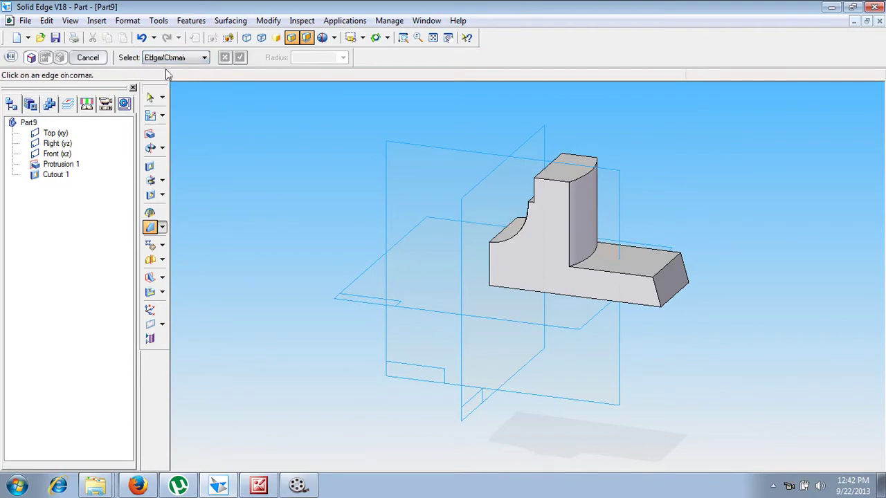
{"action": "left_click", "coordinate": [594, 251]}
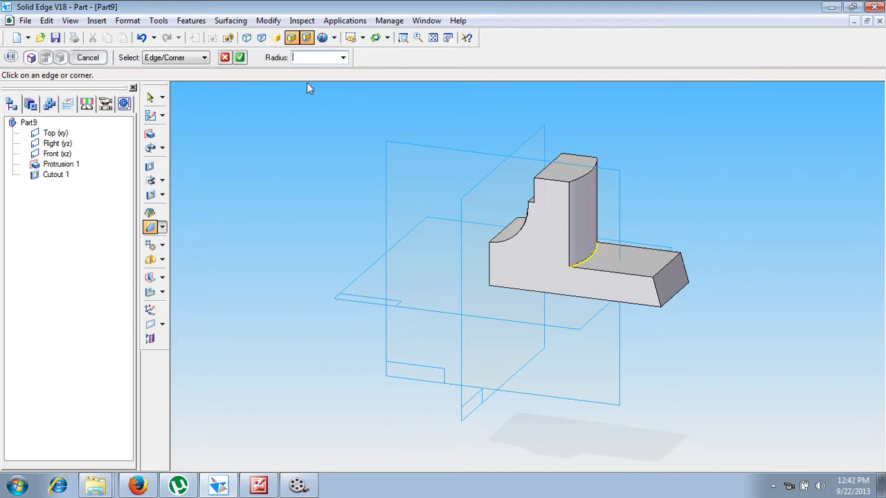
{"action": "key", "text": "Return"}
{"action": "left_click", "coordinate": [81, 57]}
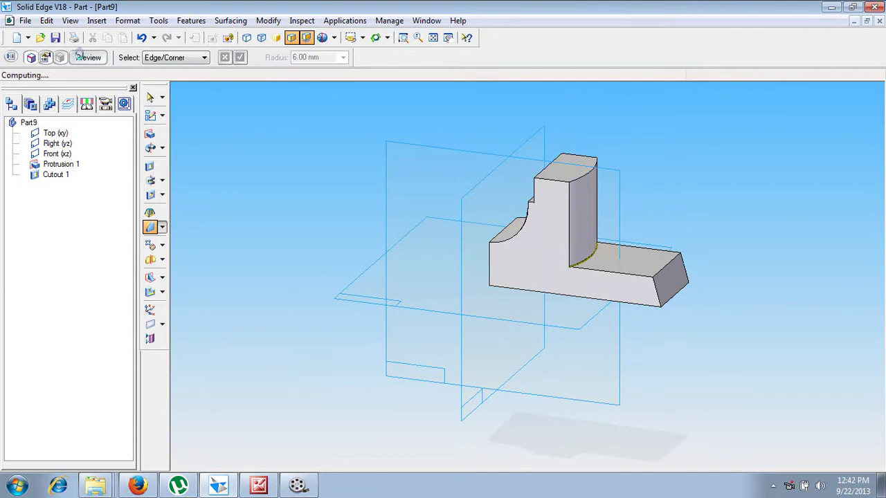
{"action": "left_click", "coordinate": [88, 57]}
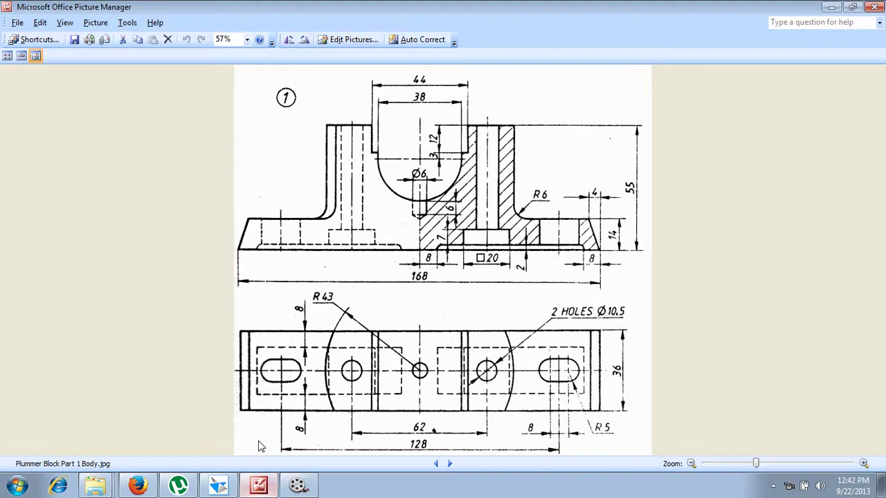
Consult the part drawing, start a cutout on the body's bottom face, and sketch a lengthwise rectangle about 19 mm wide inside the face.
{"action": "left_click", "coordinate": [259, 486]}
{"action": "left_click", "coordinate": [298, 486]}
{"action": "left_click", "coordinate": [219, 485]}
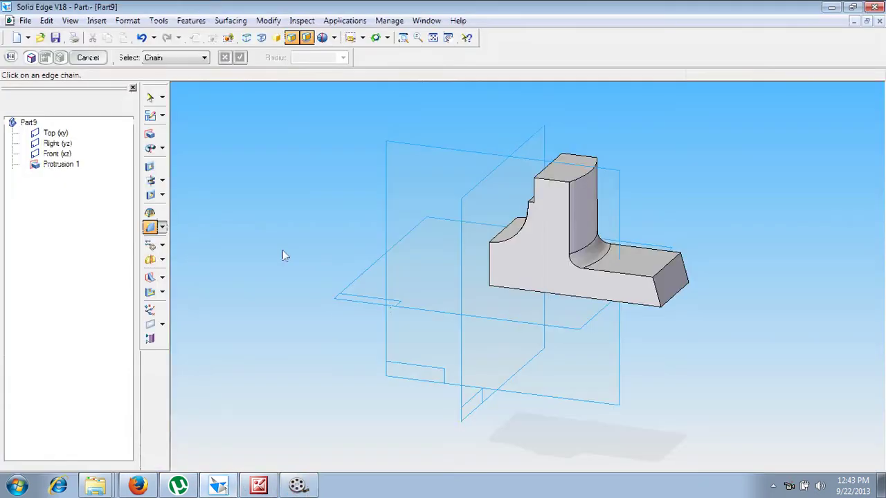
{"action": "left_click", "coordinate": [151, 168]}
{"action": "middle_click_drag", "start_coordinate": [703, 368], "coordinate": [712, 273]}
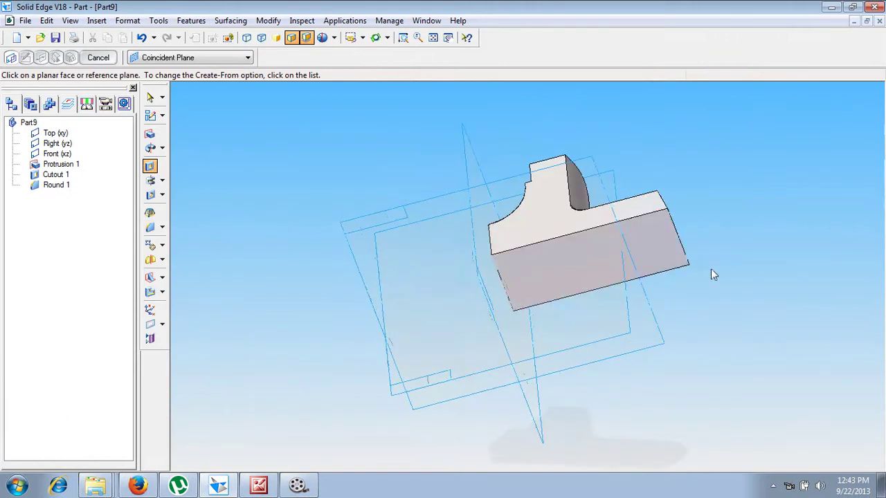
{"action": "left_click", "coordinate": [675, 243]}
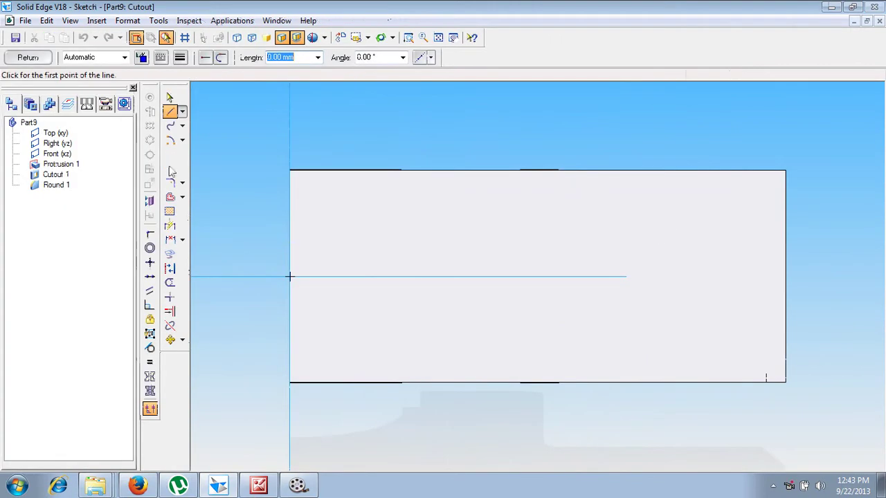
{"action": "left_click", "coordinate": [172, 173]}
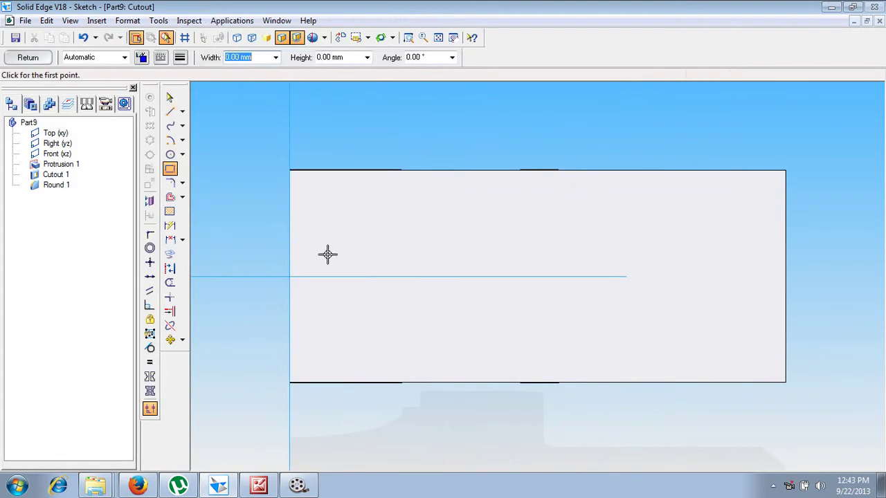
{"action": "left_click", "coordinate": [354, 224]}
{"action": "left_click", "coordinate": [352, 337]}
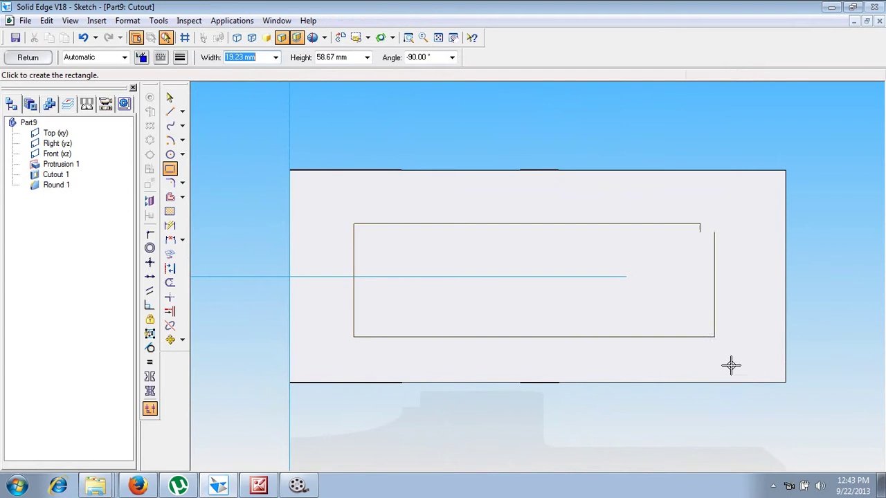
{"action": "left_click", "coordinate": [732, 337]}
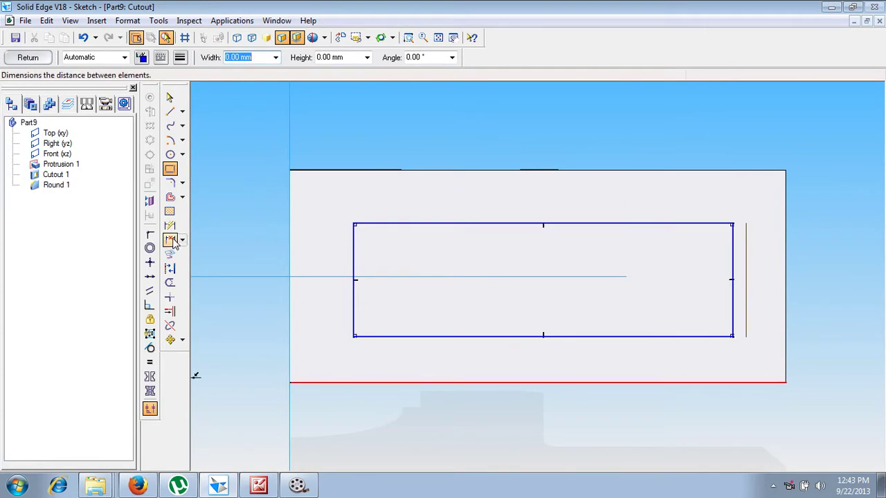
Make the sketched rectangle's two long sides symmetric about the horizontal reference plane.
{"action": "left_click", "coordinate": [150, 376]}
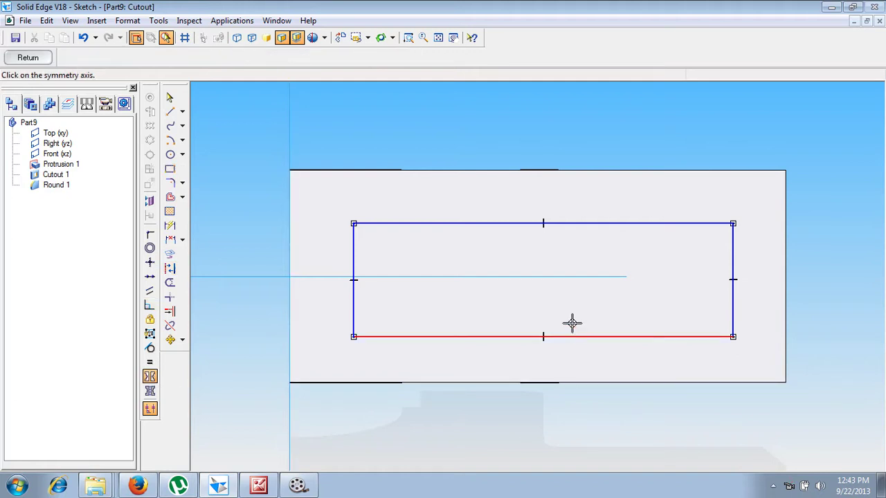
{"action": "left_click", "coordinate": [545, 277]}
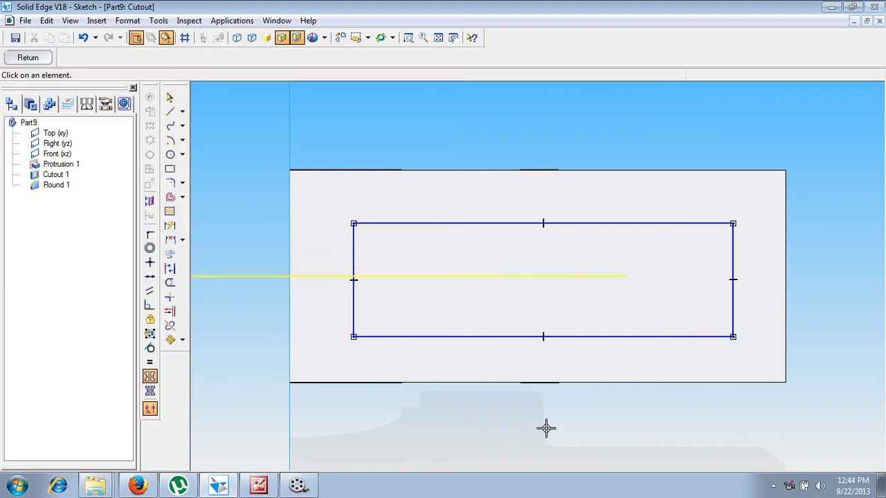
{"action": "left_click", "coordinate": [506, 223]}
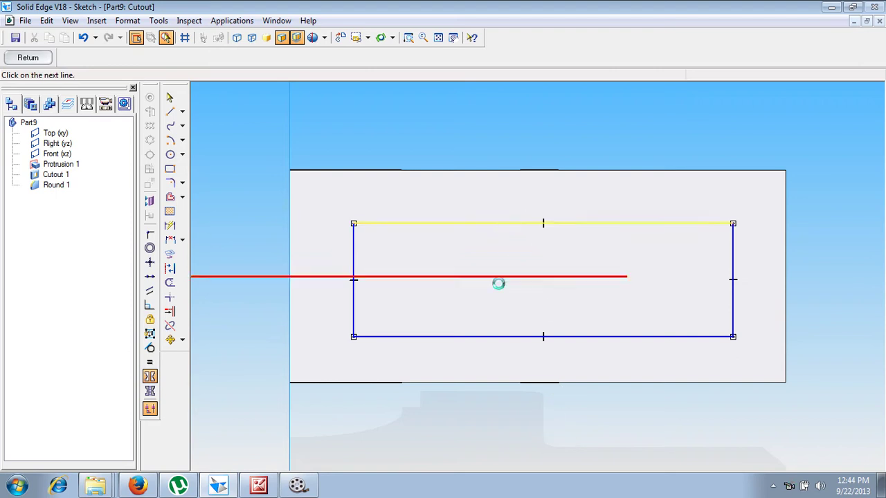
{"action": "left_click", "coordinate": [496, 337]}
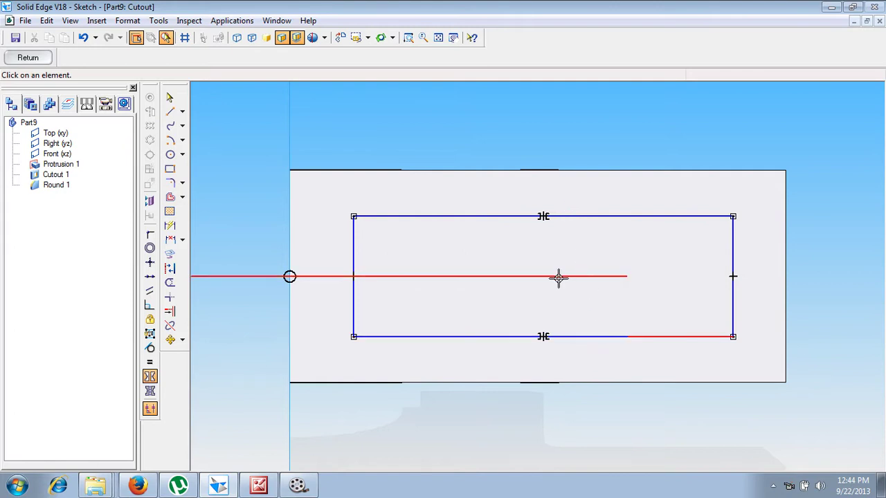
{"action": "left_click", "coordinate": [508, 276]}
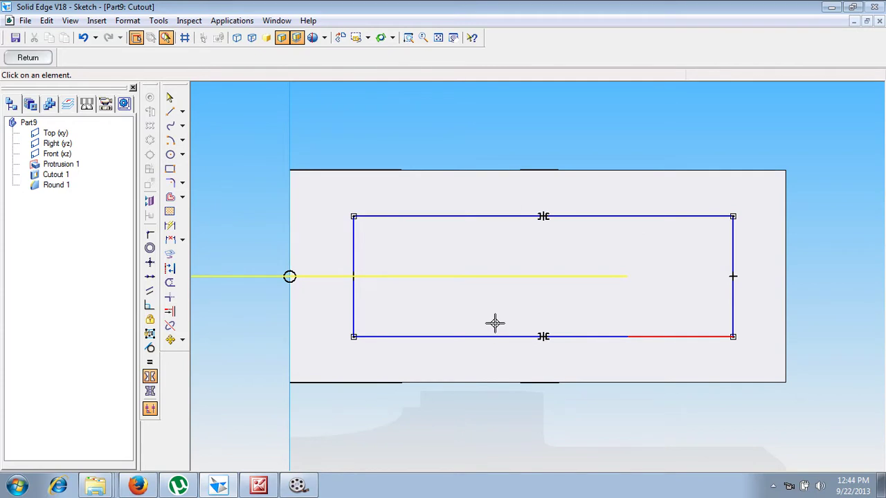
Dimension the rectangle's inner short side 8 mm from the body's central end.
{"action": "left_click", "coordinate": [170, 226]}
{"action": "left_click", "coordinate": [547, 265]}
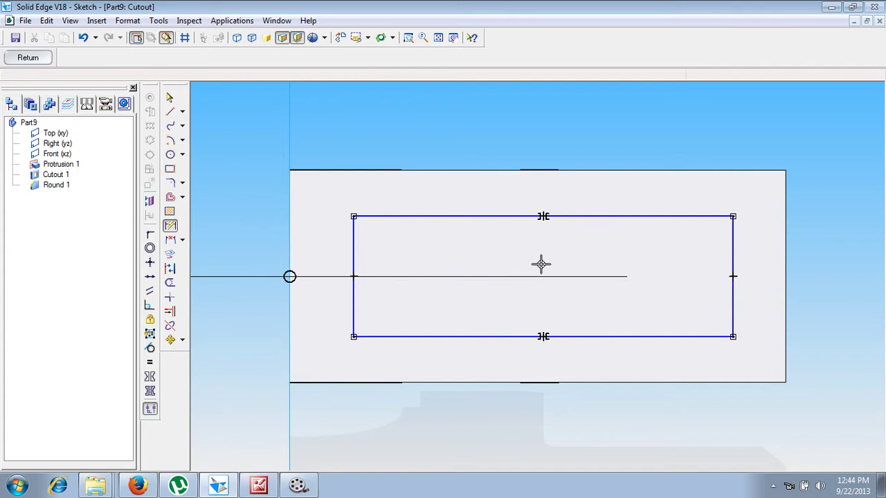
{"action": "left_click", "coordinate": [353, 237]}
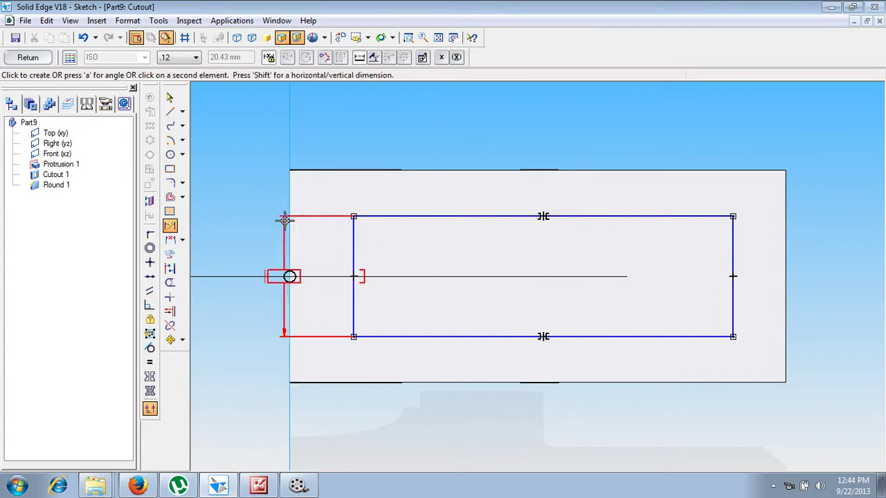
{"action": "left_click", "coordinate": [289, 220]}
{"action": "left_click", "coordinate": [325, 154]}
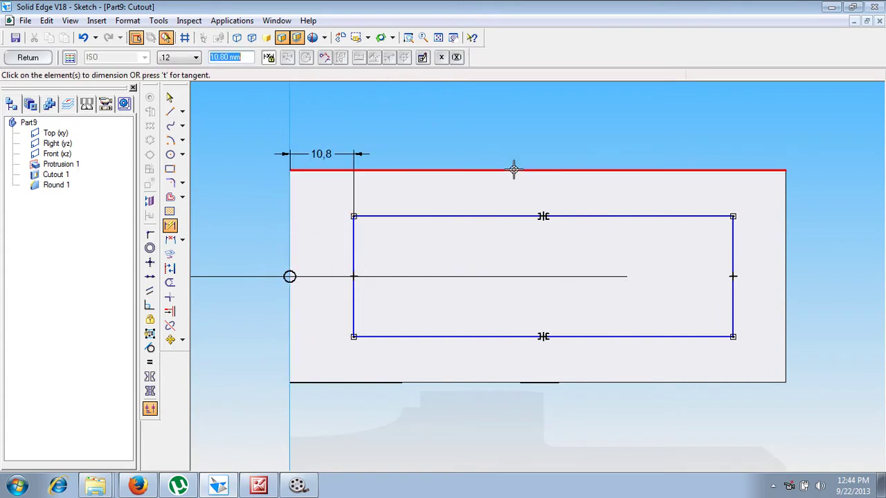
{"action": "type", "text": "8"}
{"action": "key", "text": "Return"}
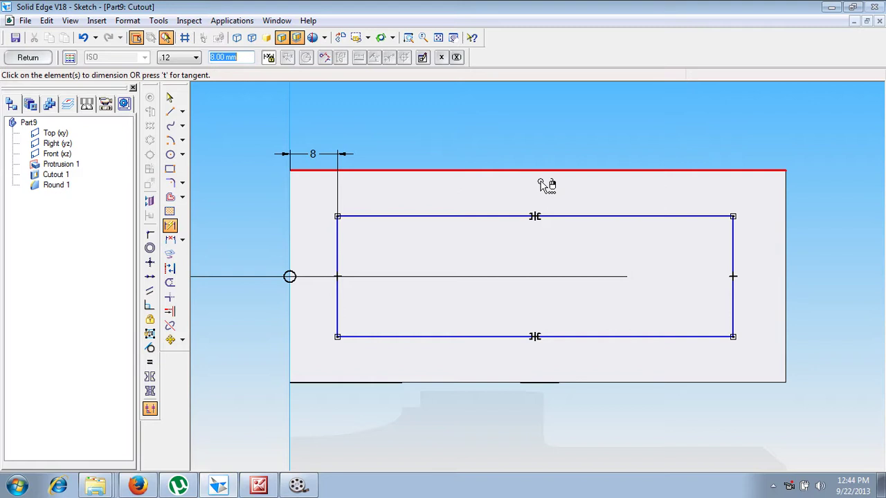
Dimension the rectangle's outer short side 8 mm from the foot's outer end edge.
{"action": "left_click", "coordinate": [733, 249]}
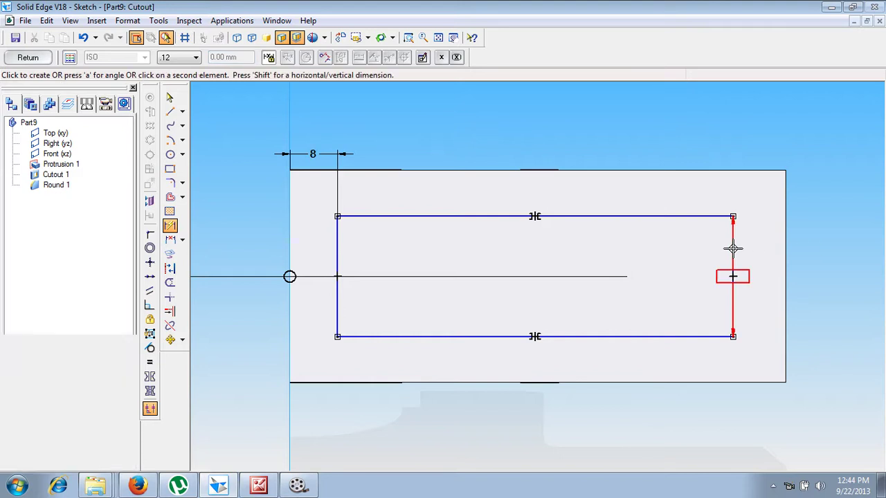
{"action": "left_click", "coordinate": [785, 247]}
{"action": "left_click", "coordinate": [831, 162]}
{"action": "type", "text": "8"}
{"action": "key", "text": "Return"}
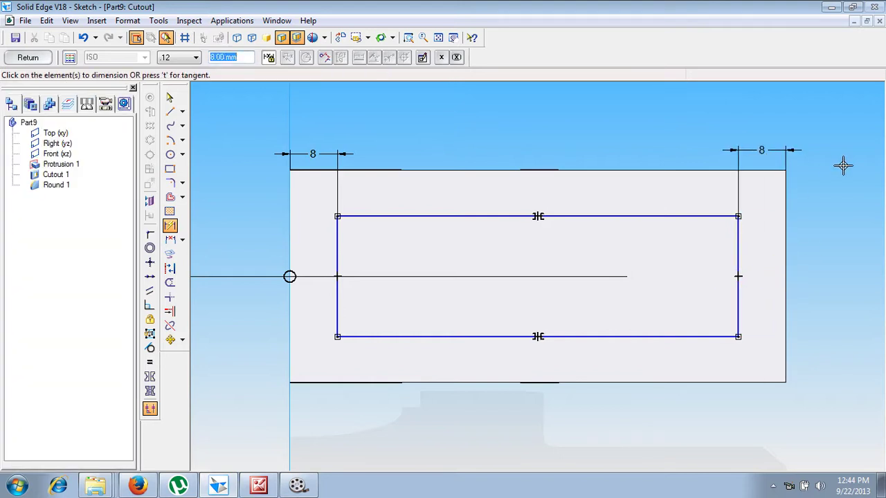
Dimension the rectangle's short side and set it to 20 mm.
{"action": "left_click", "coordinate": [738, 249]}
{"action": "left_click", "coordinate": [813, 251]}
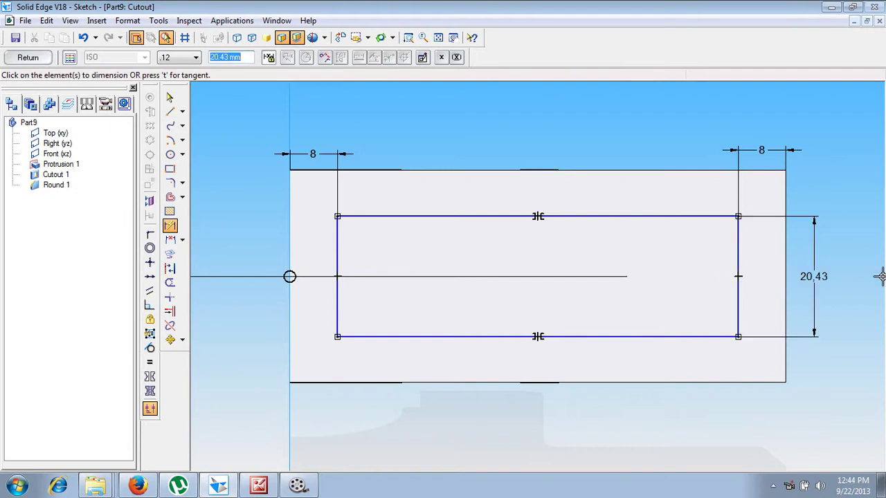
{"action": "type", "text": "20"}
{"action": "key", "text": "Return"}
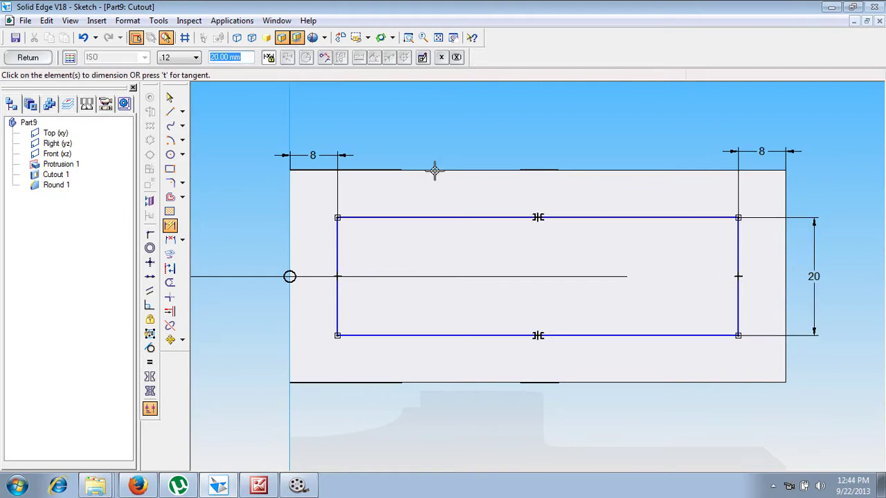
Close the sketch, cut the rectangle upward into the foot as a shallow recess, and finish the cutout.
{"action": "left_click", "coordinate": [28, 58]}
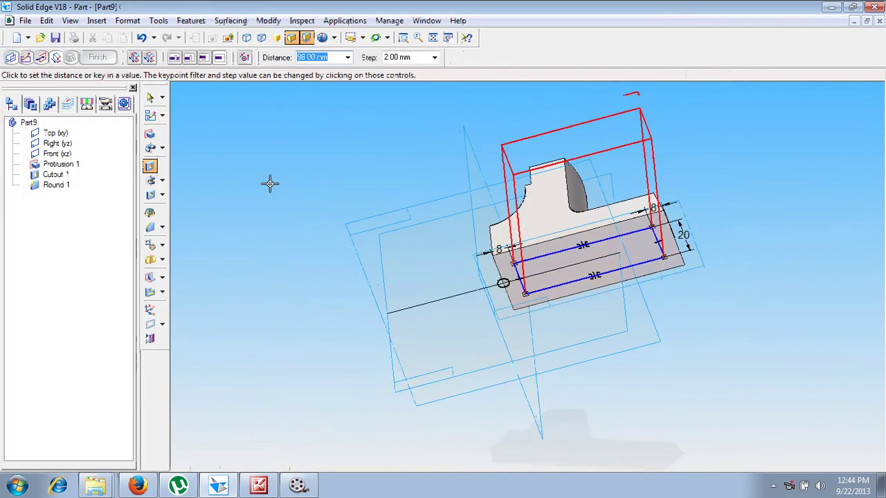
{"action": "left_click", "coordinate": [270, 184]}
{"action": "left_click", "coordinate": [285, 218]}
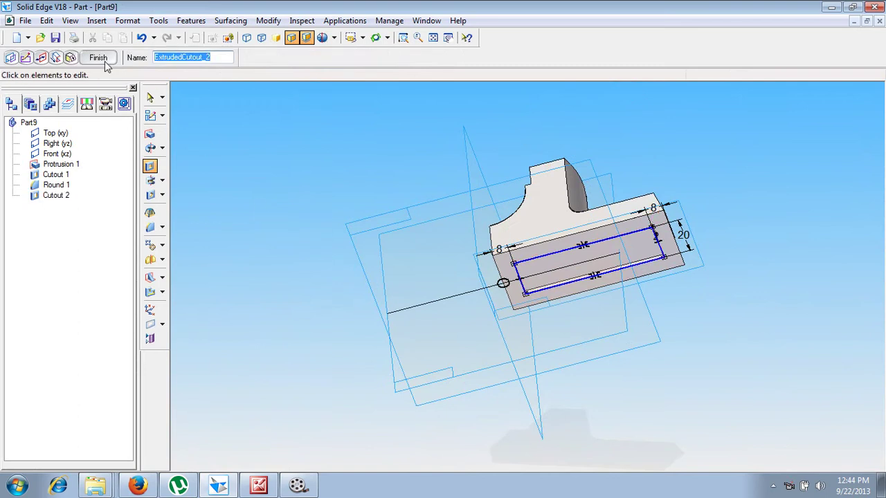
{"action": "left_click", "coordinate": [101, 59]}
{"action": "mouse_move", "coordinate": [768, 377]}
{"action": "middle_mouse_down"}
{"action": "mouse_move", "coordinate": [776, 386]}
{"action": "mouse_move", "coordinate": [760, 376]}
{"action": "middle_mouse_up"}
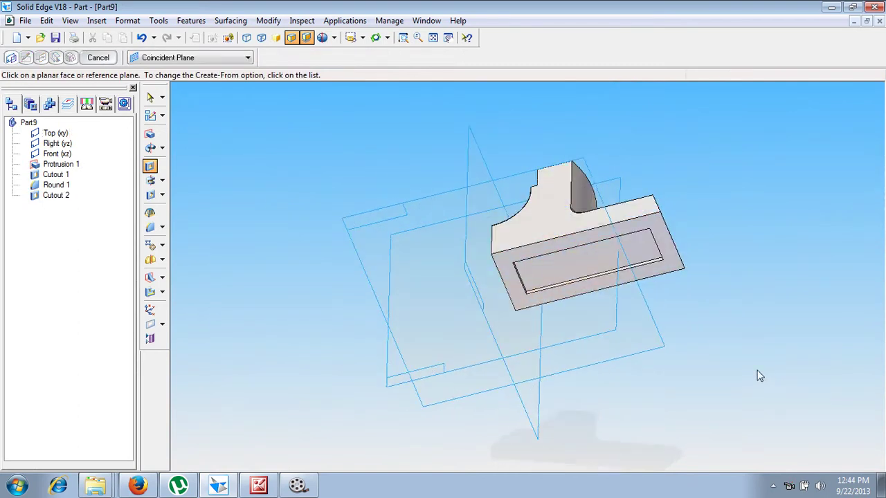
Consult the part drawing for the square pocket and start a new cutout on the floor of the bottom recess.
{"action": "left_click", "coordinate": [259, 484]}
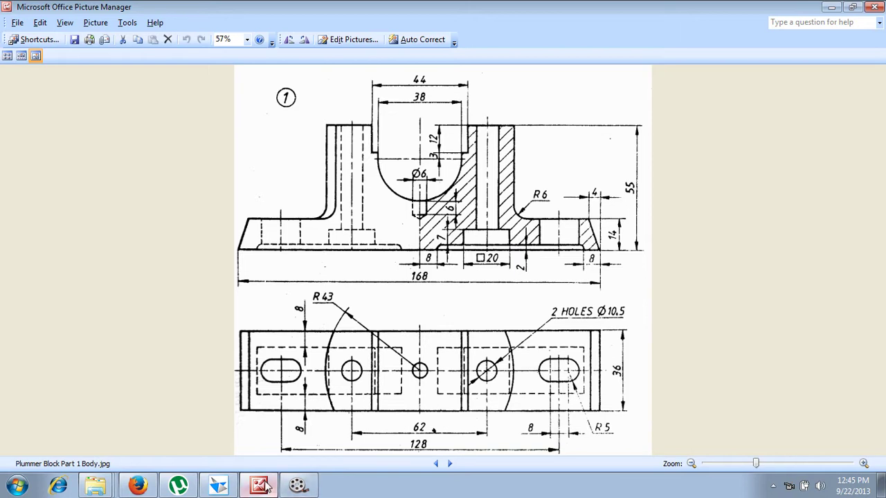
{"action": "left_click", "coordinate": [219, 486]}
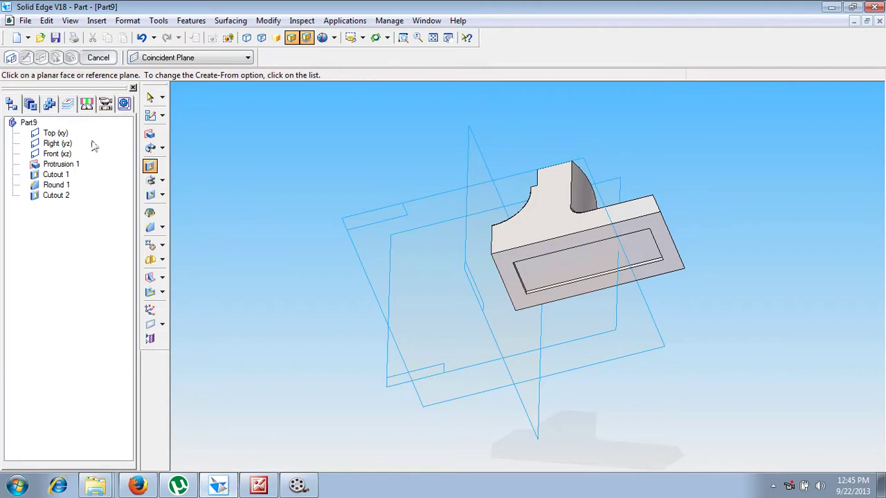
{"action": "left_click", "coordinate": [151, 167]}
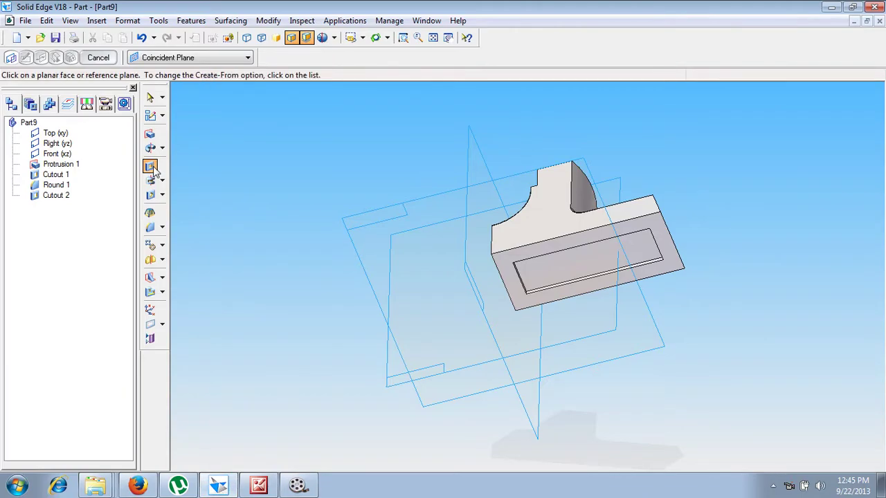
{"action": "left_click", "coordinate": [642, 246]}
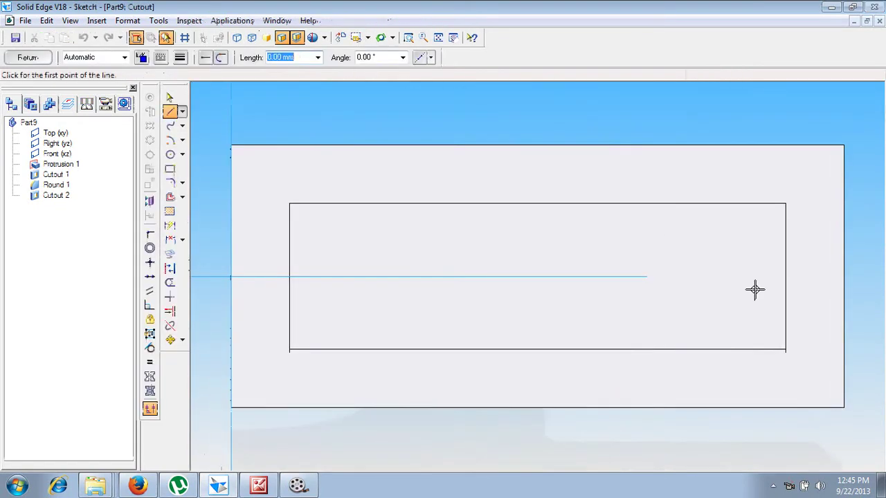
Sketch a 20 by 20 mm square spanning the recess between its two long edges.
{"action": "left_click", "coordinate": [170, 168]}
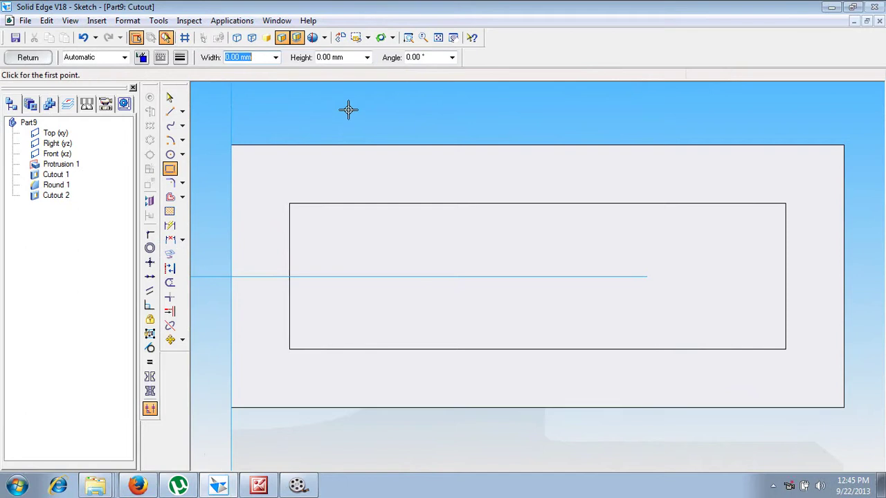
{"action": "type", "text": "20"}
{"action": "key", "text": "Tab"}
{"action": "type", "text": "2"}
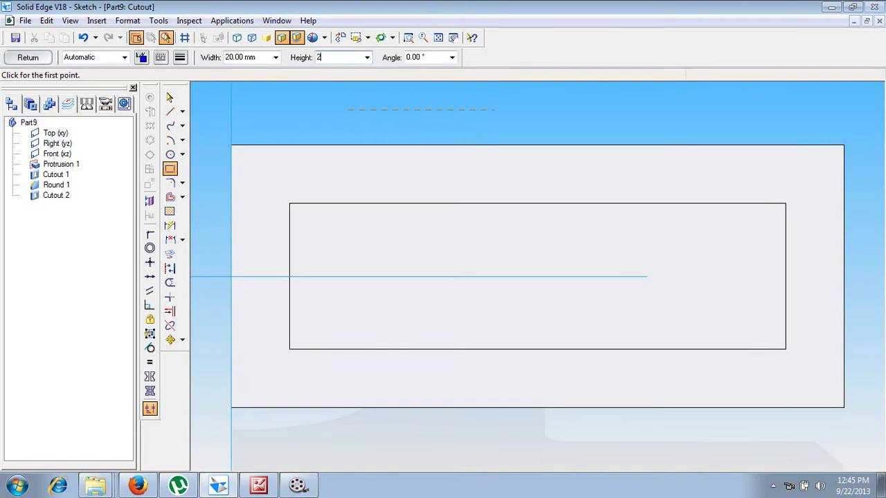
{"action": "key", "text": "Tab"}
{"action": "key", "text": "Tab"}
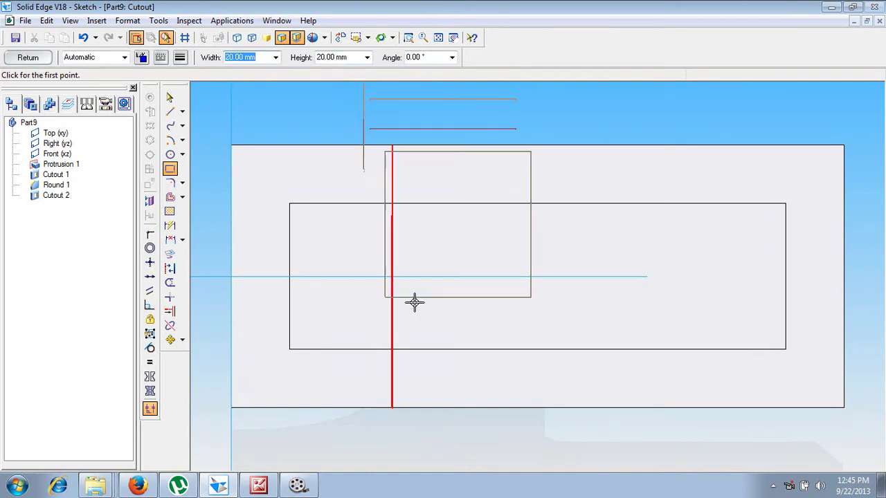
{"action": "left_click", "coordinate": [400, 348]}
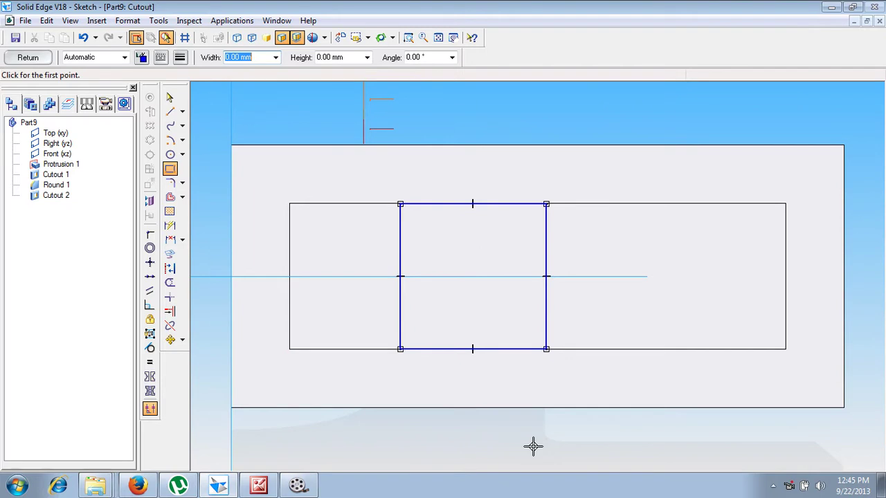
Add dimensions for the height and width of the sketched square.
{"action": "left_click", "coordinate": [171, 226]}
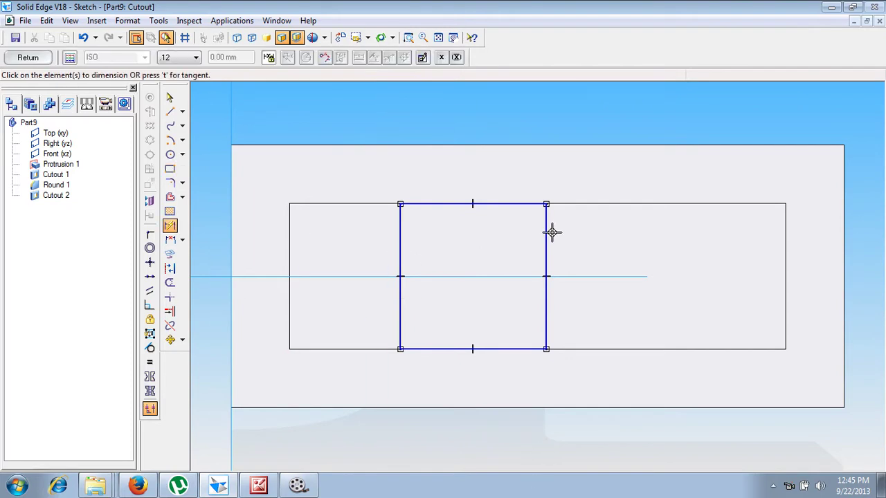
{"action": "left_click", "coordinate": [546, 229]}
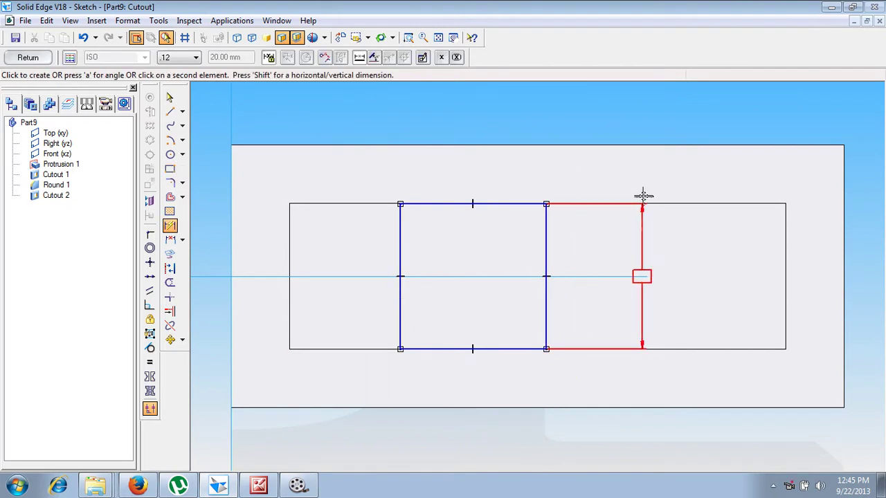
{"action": "left_click", "coordinate": [627, 114]}
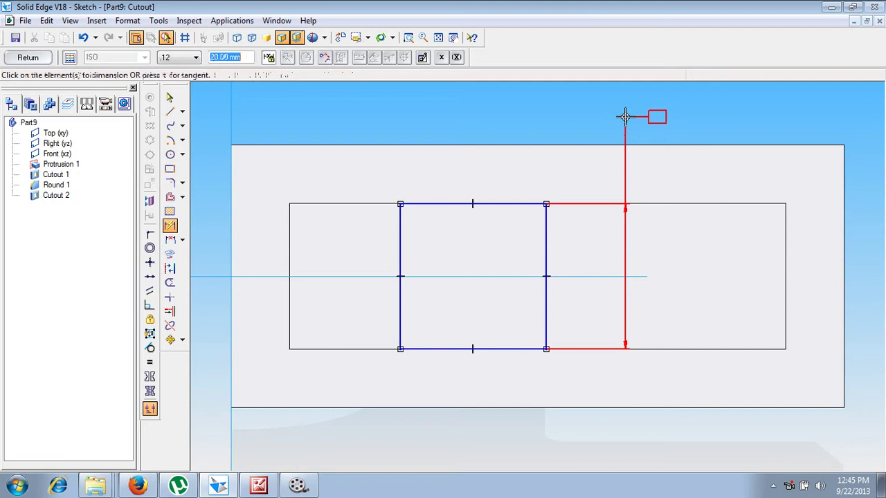
{"action": "left_click", "coordinate": [520, 203]}
{"action": "left_click", "coordinate": [523, 121]}
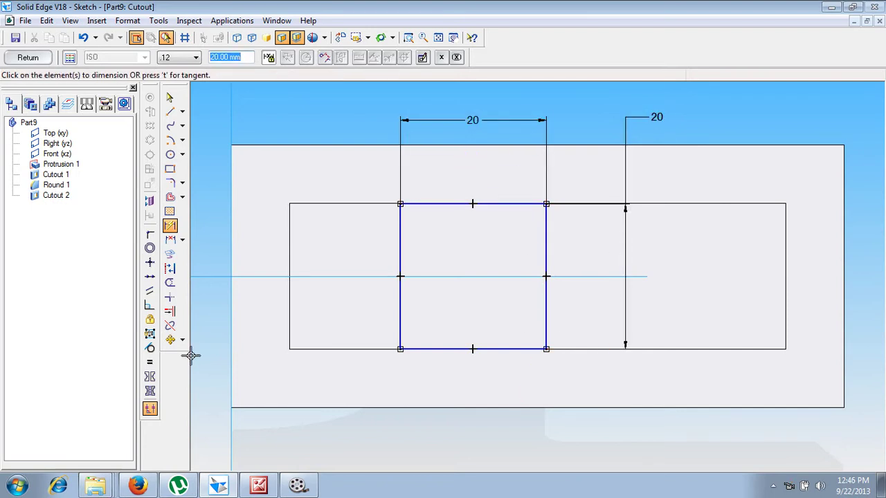
Check the hole spacing in the part drawing and dimension the square's midpoint 31 mm from the vertical reference plane.
{"action": "left_click", "coordinate": [260, 486]}
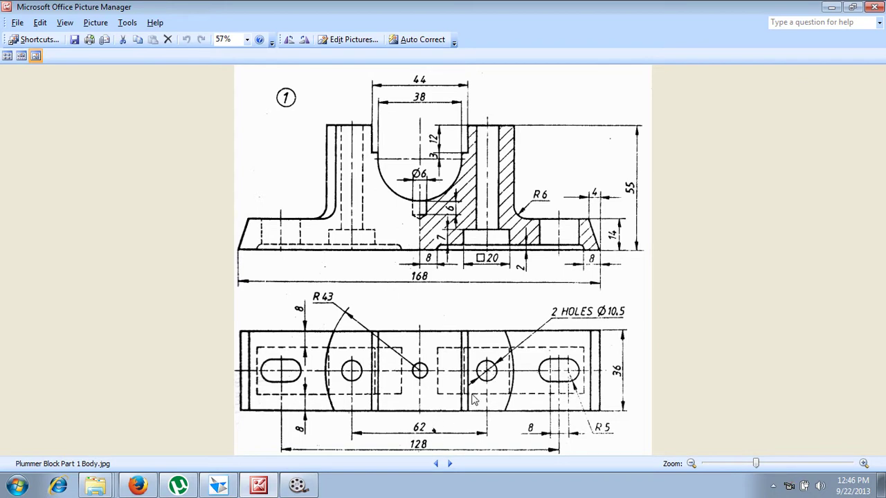
{"action": "left_click", "coordinate": [218, 487]}
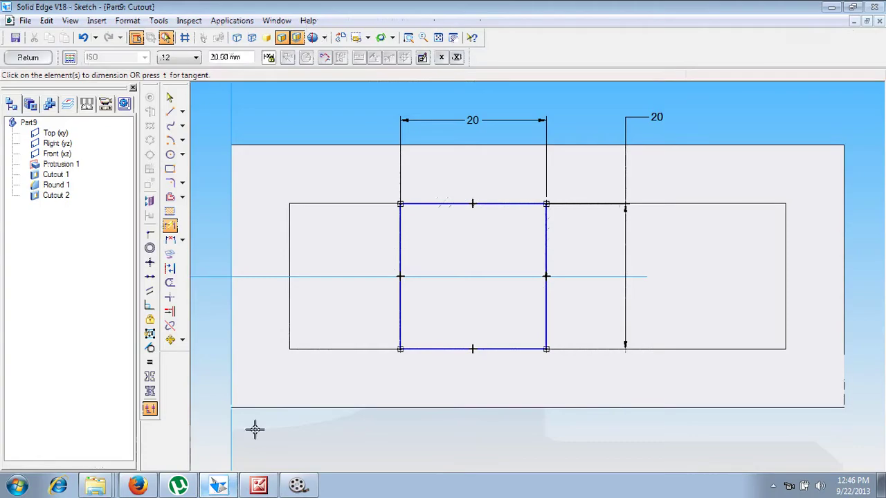
{"action": "left_click", "coordinate": [170, 239]}
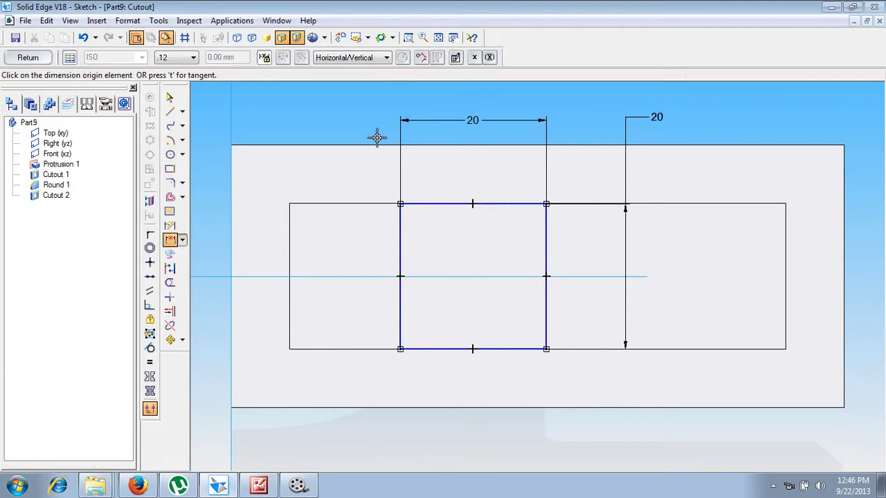
{"action": "left_click", "coordinate": [476, 348]}
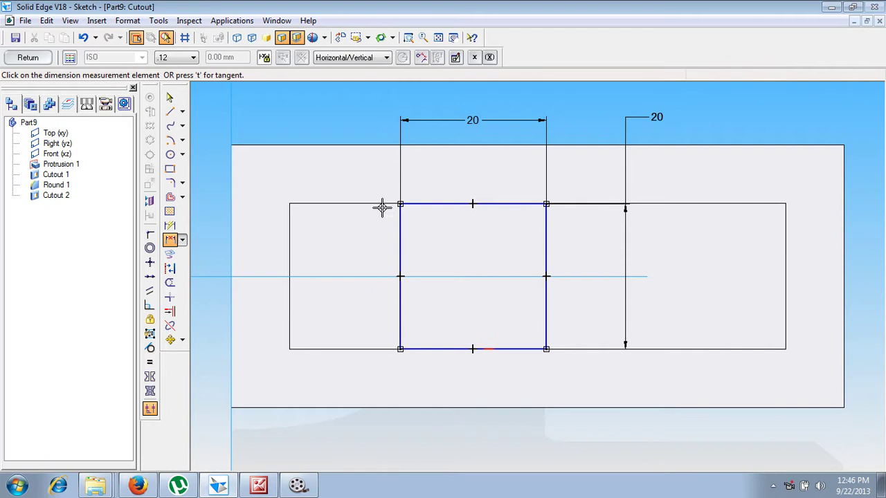
{"action": "left_click", "coordinate": [233, 111]}
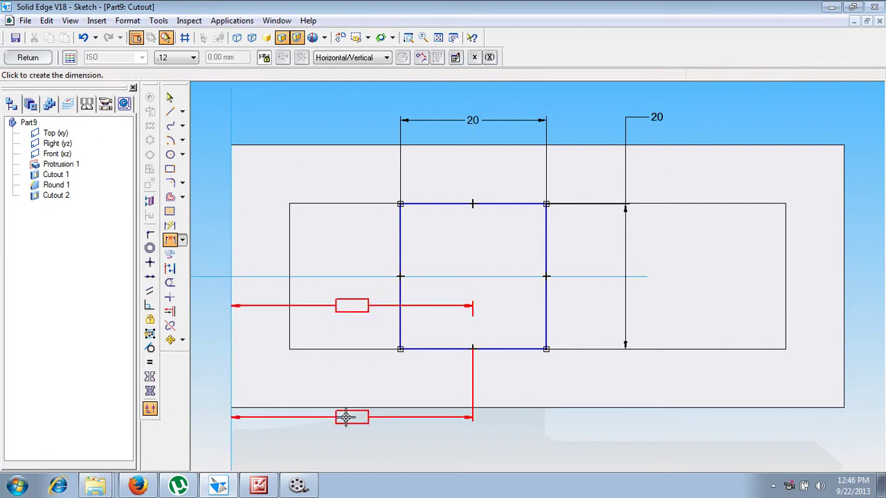
{"action": "left_click", "coordinate": [374, 425]}
{"action": "type", "text": "3"}
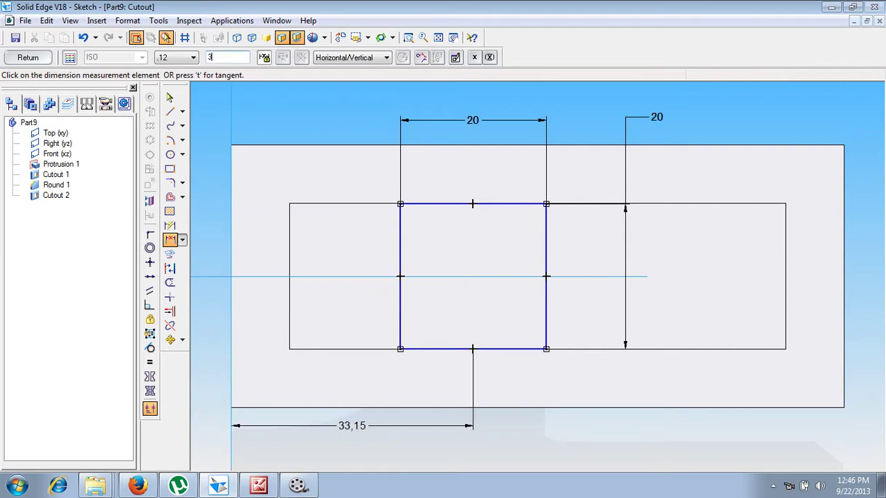
{"action": "key", "text": "Return"}
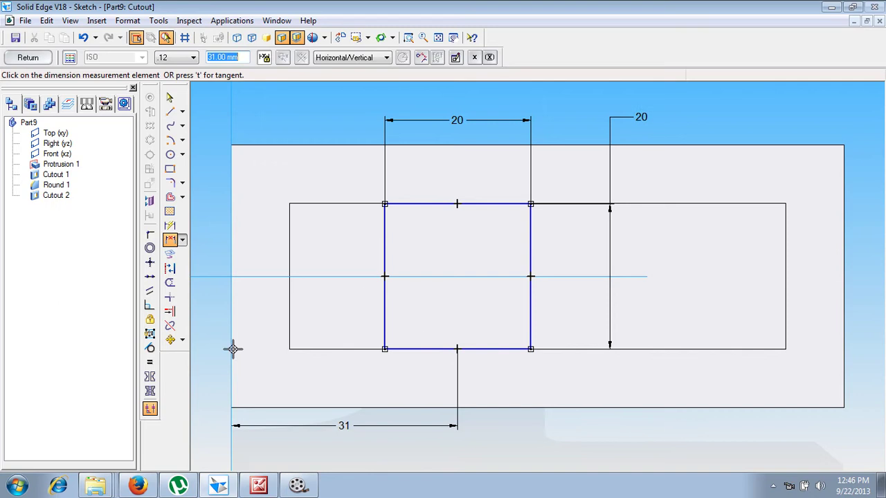
Dimension the distances from the vertical reference plane to the square's near and far vertical edges.
{"action": "right_click", "coordinate": [360, 444]}
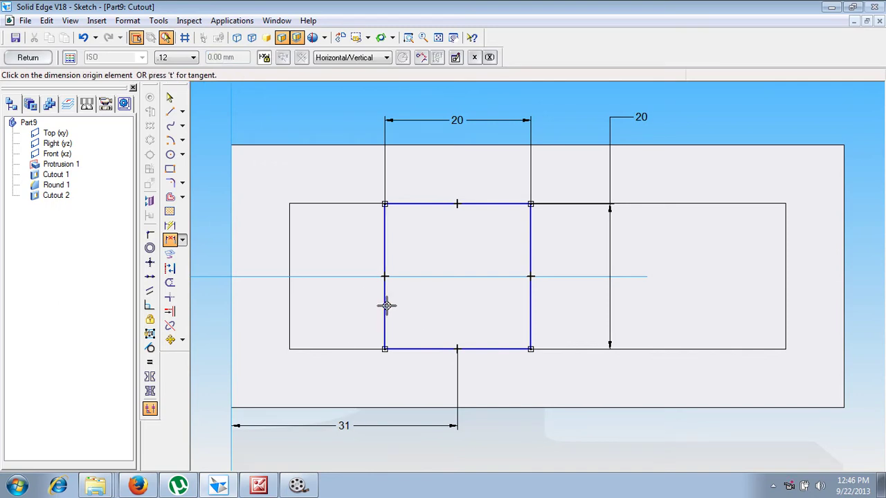
{"action": "left_click", "coordinate": [232, 144]}
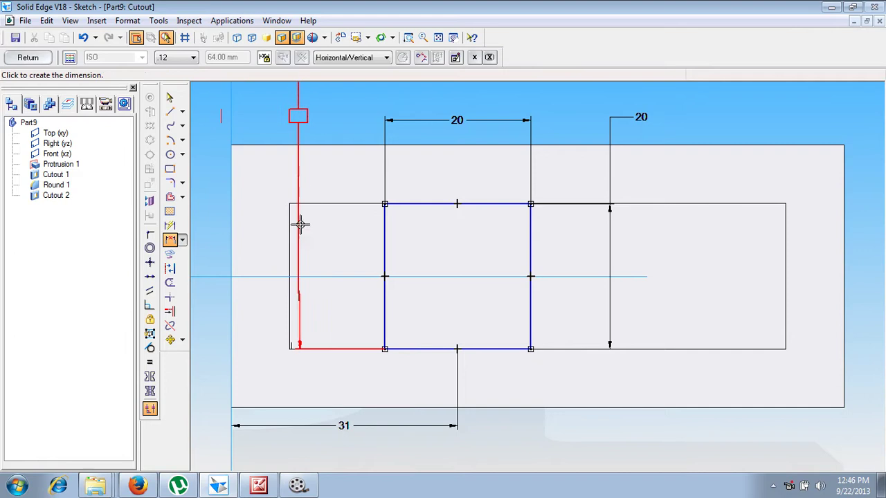
{"action": "left_click", "coordinate": [316, 387]}
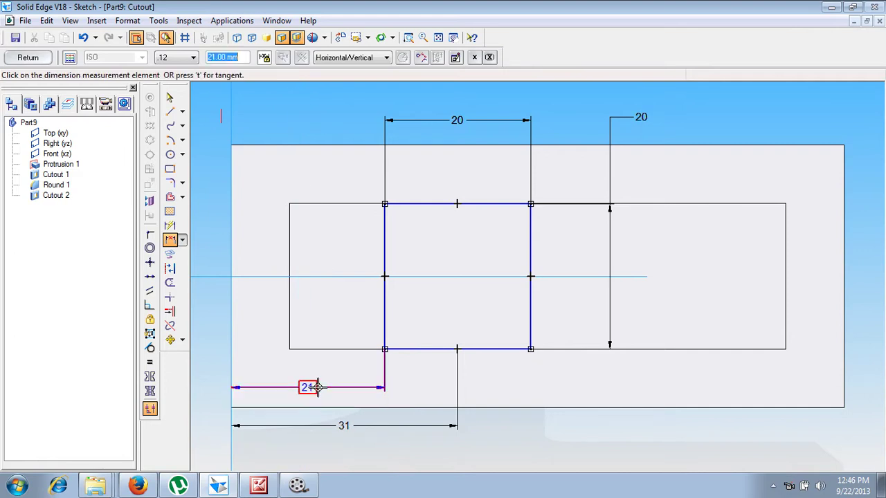
{"action": "right_click", "coordinate": [560, 367]}
{"action": "left_click", "coordinate": [530, 324]}
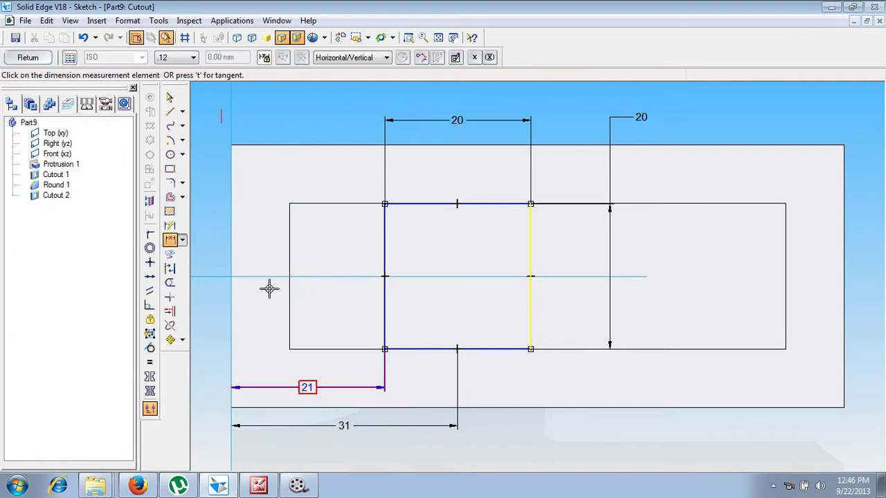
{"action": "left_click", "coordinate": [231, 290]}
{"action": "left_click", "coordinate": [334, 447]}
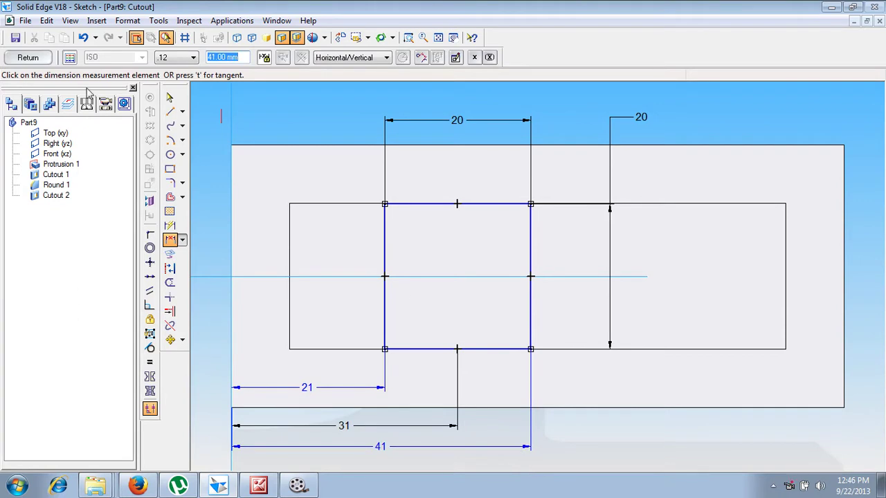
Close the sketch and cut the square pocket 7 mm deep into the body.
{"action": "left_click", "coordinate": [27, 57]}
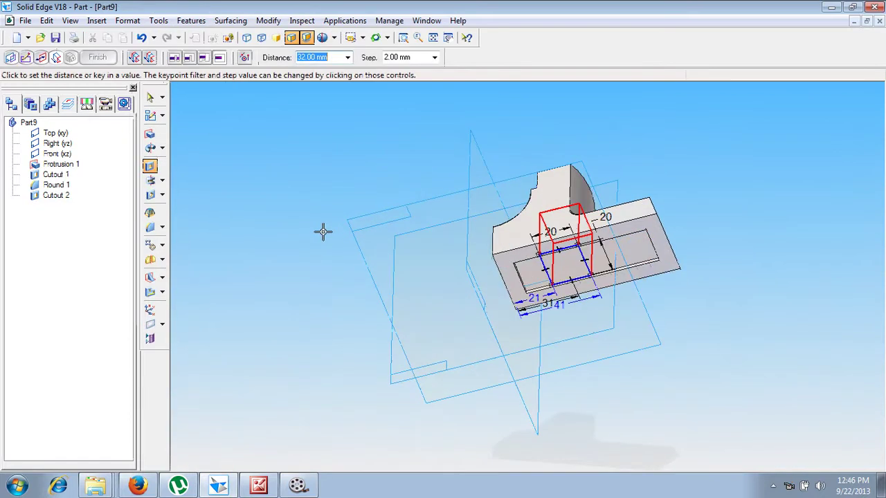
{"action": "type", "text": "7"}
{"action": "key", "text": "Return"}
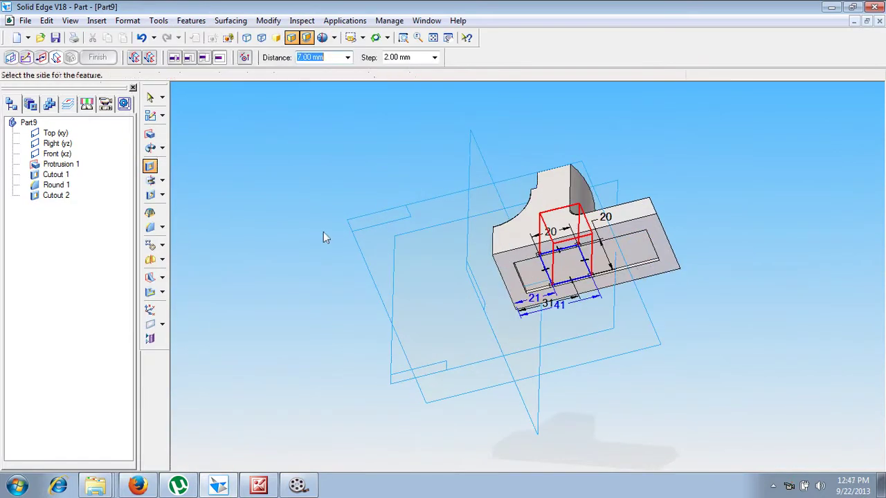
{"action": "left_click", "coordinate": [322, 242]}
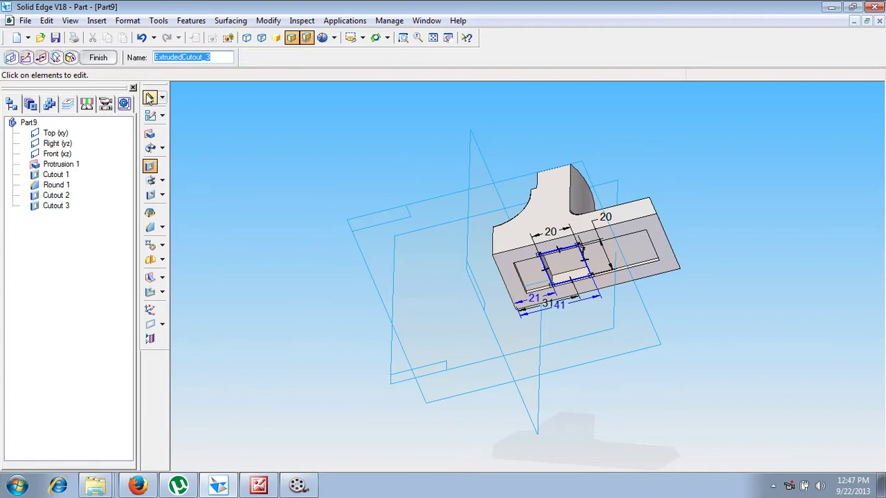
{"action": "left_click", "coordinate": [106, 59]}
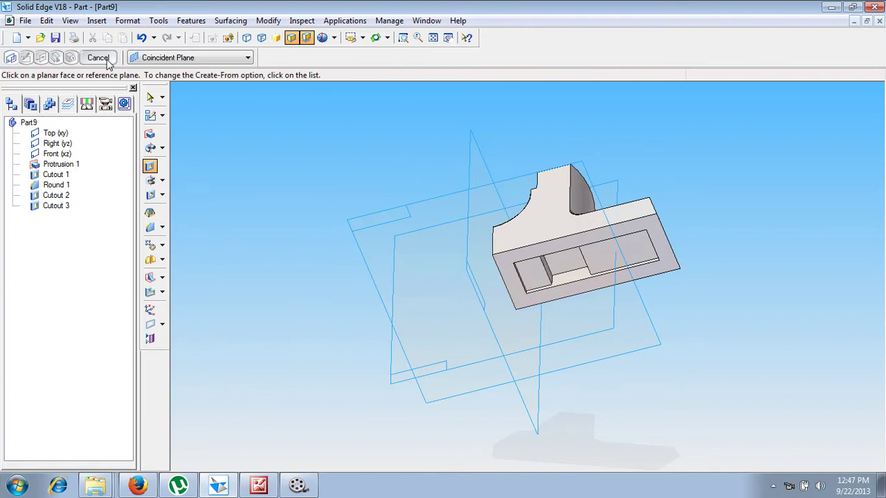
Check the hole size in the part drawing and start a simple 10.5 mm diameter hole on the pocket floor.
{"action": "left_click", "coordinate": [258, 484]}
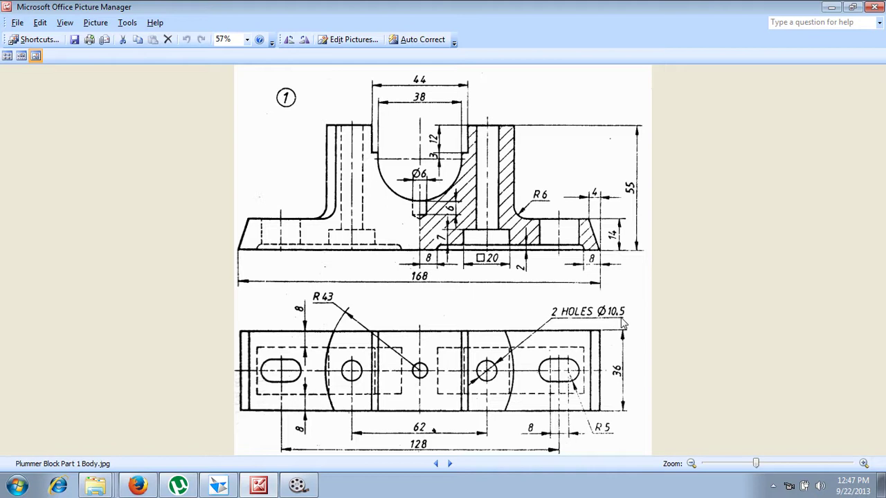
{"action": "left_click", "coordinate": [218, 486]}
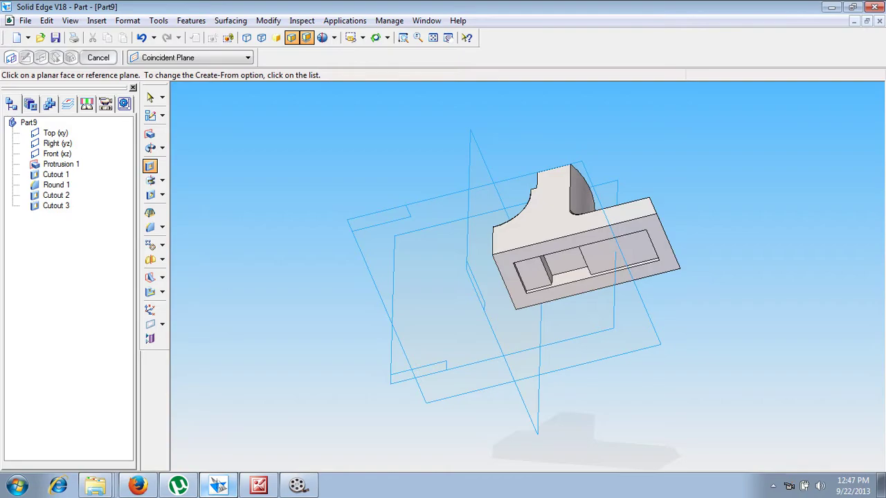
{"action": "left_click", "coordinate": [151, 195]}
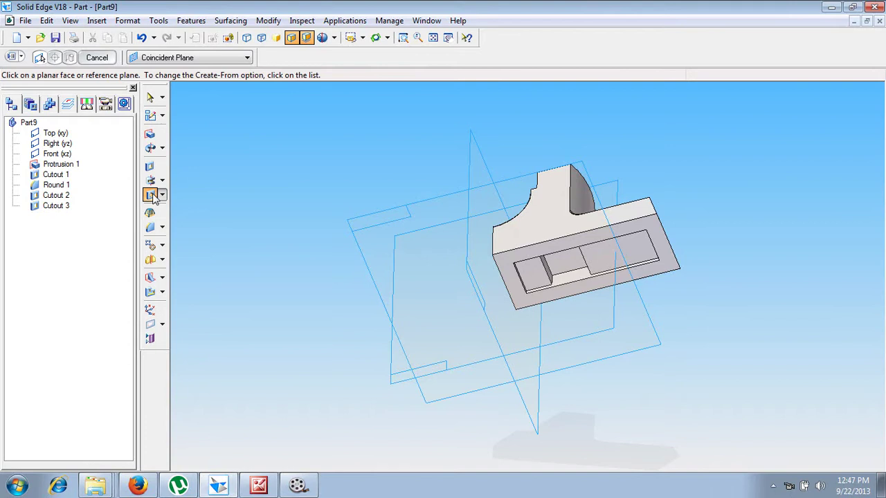
{"action": "left_click", "coordinate": [567, 261]}
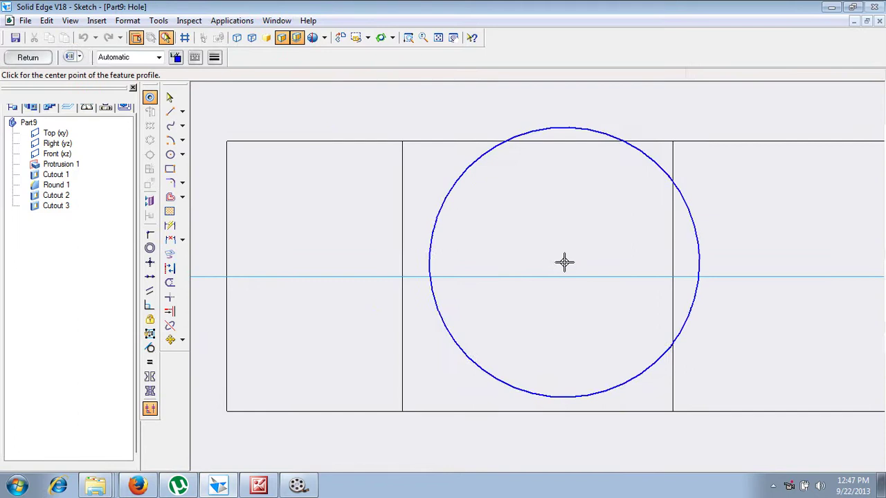
{"action": "left_click", "coordinate": [69, 58]}
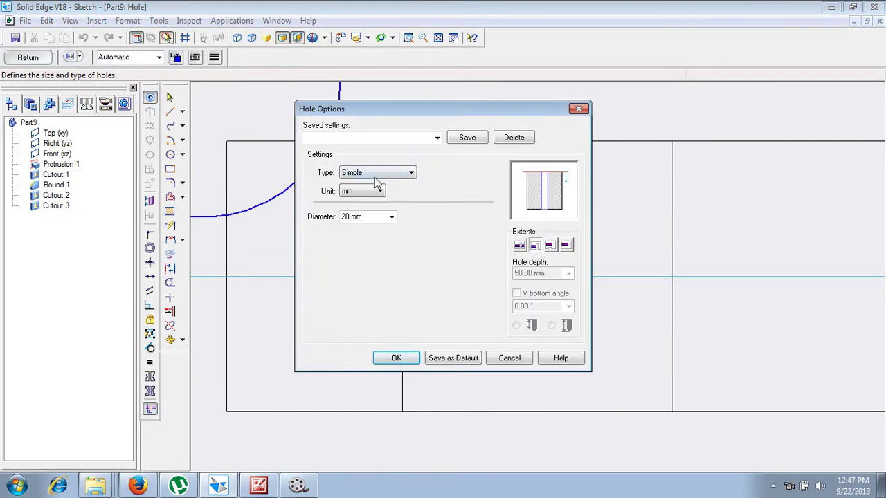
{"action": "left_click", "coordinate": [372, 216]}
{"action": "type", "text": "10.5"}
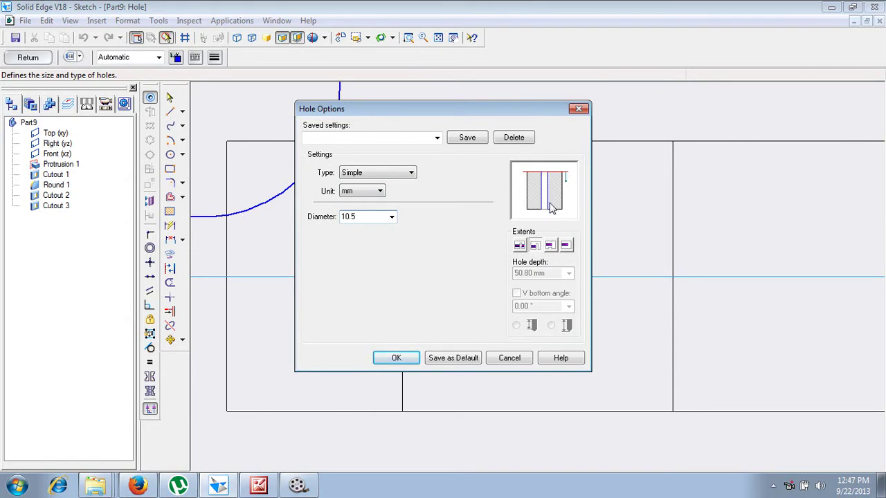
{"action": "left_click", "coordinate": [397, 358]}
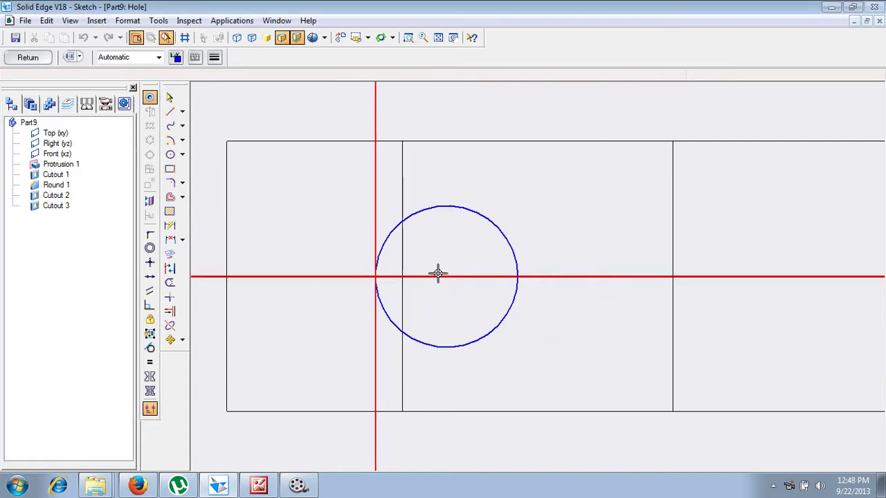
Place the hole circle on the horizontal reference line and dimension its centre 31 mm from the vertical reference plane.
{"action": "left_click", "coordinate": [529, 277]}
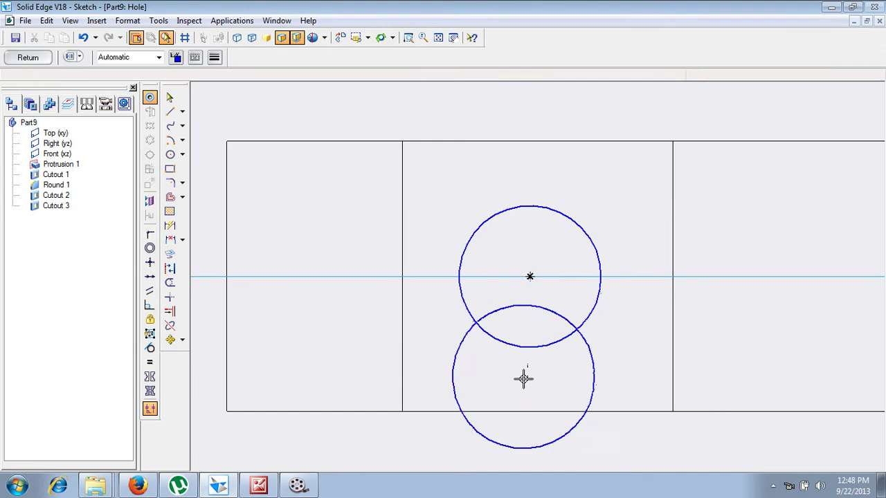
{"action": "left_click", "coordinate": [438, 37]}
{"action": "left_click", "coordinate": [169, 225]}
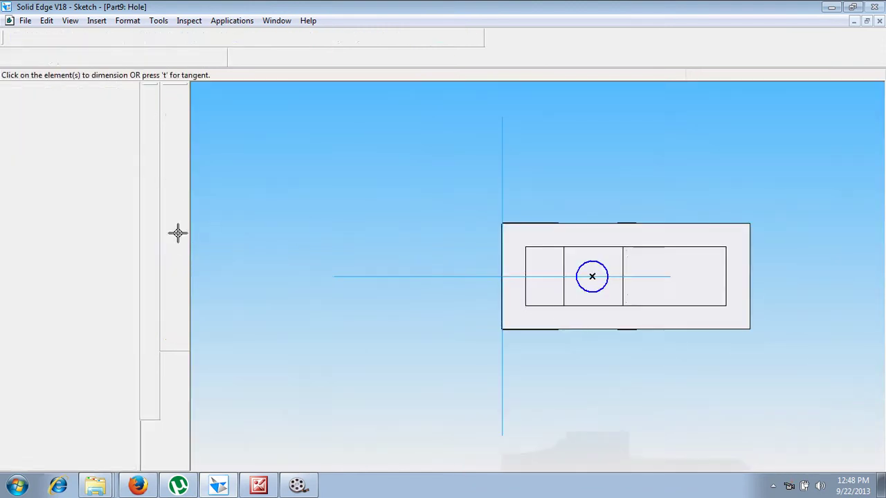
{"action": "left_click", "coordinate": [596, 291]}
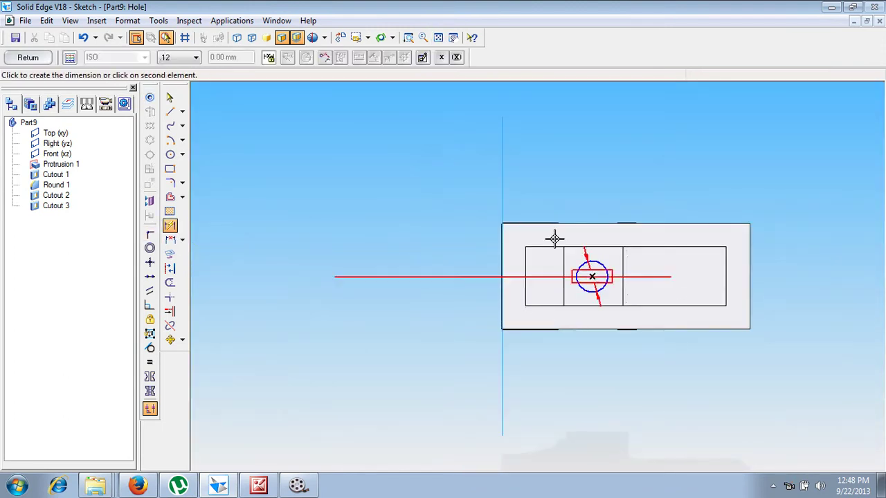
{"action": "left_click", "coordinate": [501, 194]}
{"action": "left_click", "coordinate": [554, 365]}
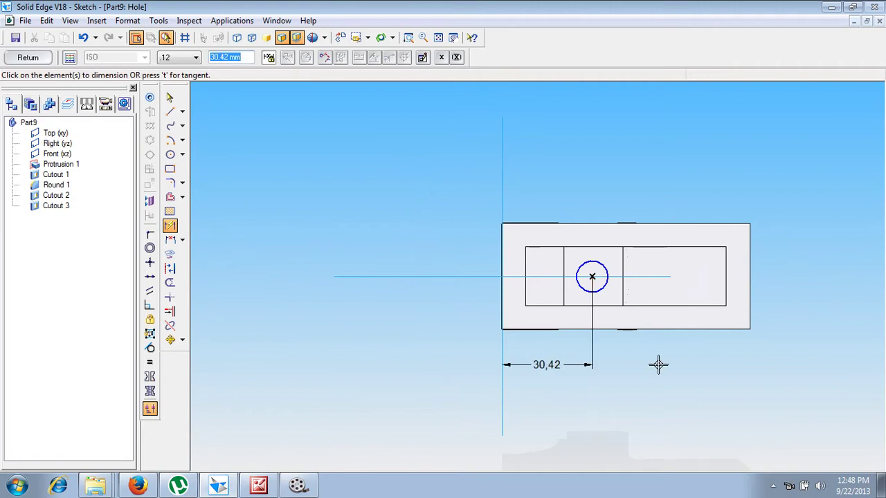
{"action": "type", "text": "31"}
{"action": "key", "text": "Return"}
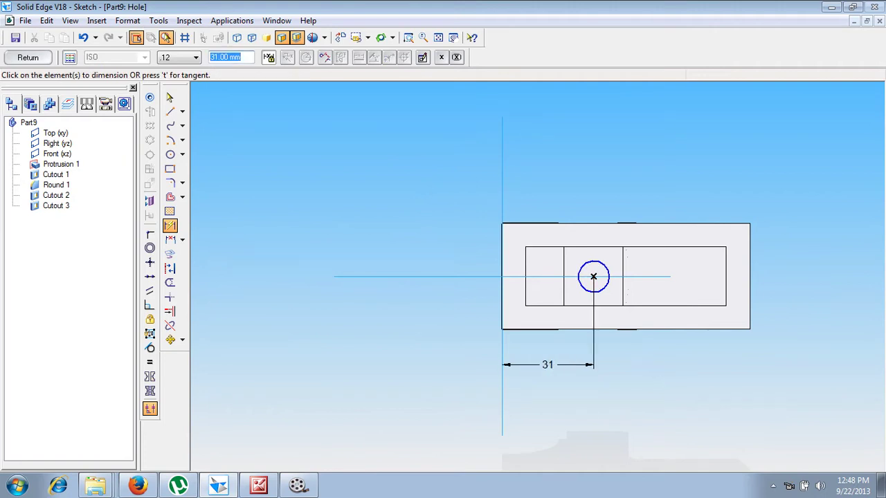
Verify the hole spacing in the part drawing and complete the hole upward through the body from the pocket.
{"action": "left_click", "coordinate": [218, 486]}
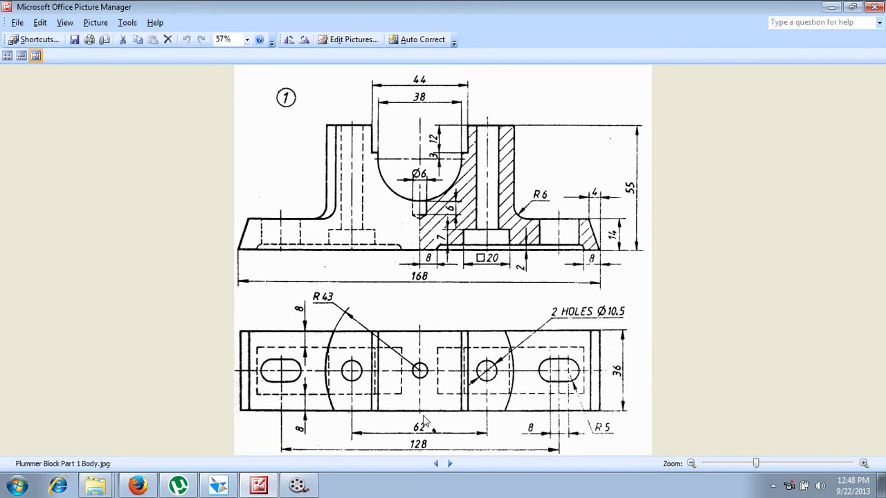
{"action": "left_click", "coordinate": [259, 486]}
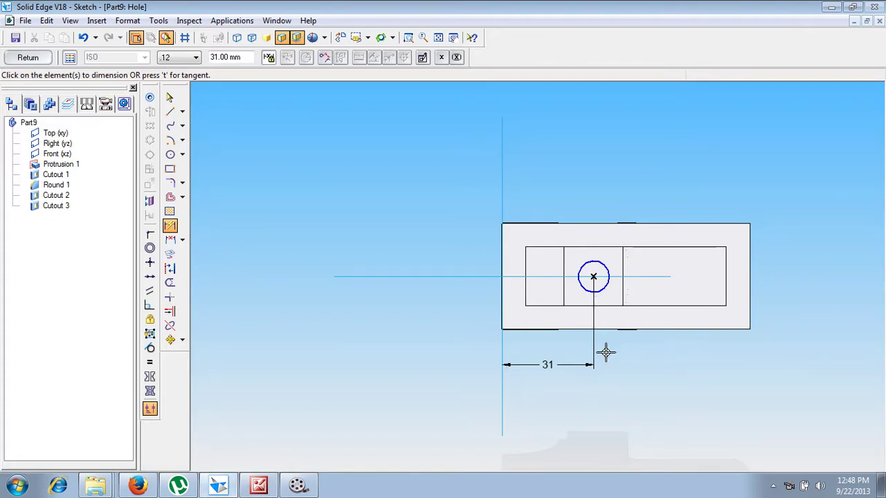
{"action": "left_click", "coordinate": [33, 58]}
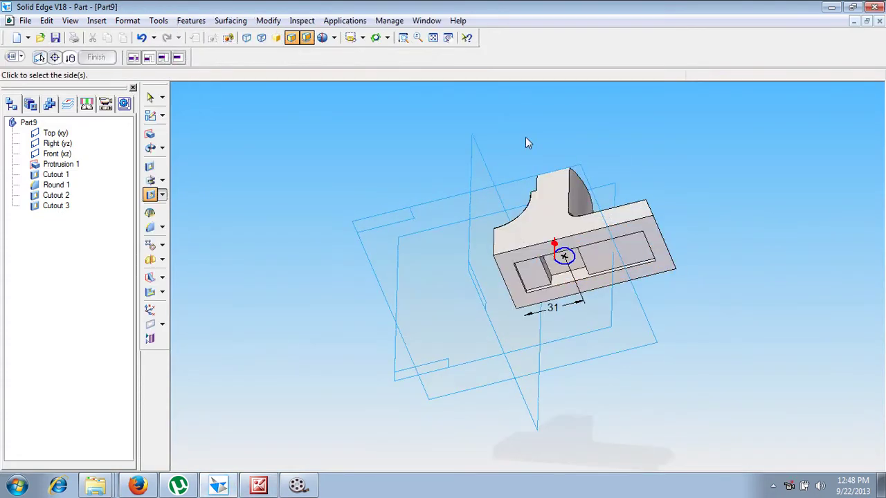
{"action": "left_click", "coordinate": [525, 138]}
{"action": "left_click", "coordinate": [97, 57]}
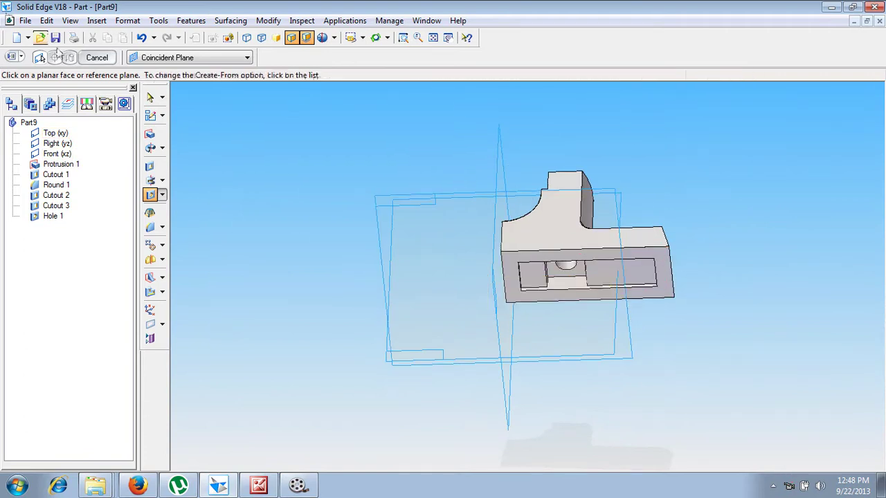
{"action": "left_click", "coordinate": [150, 97]}
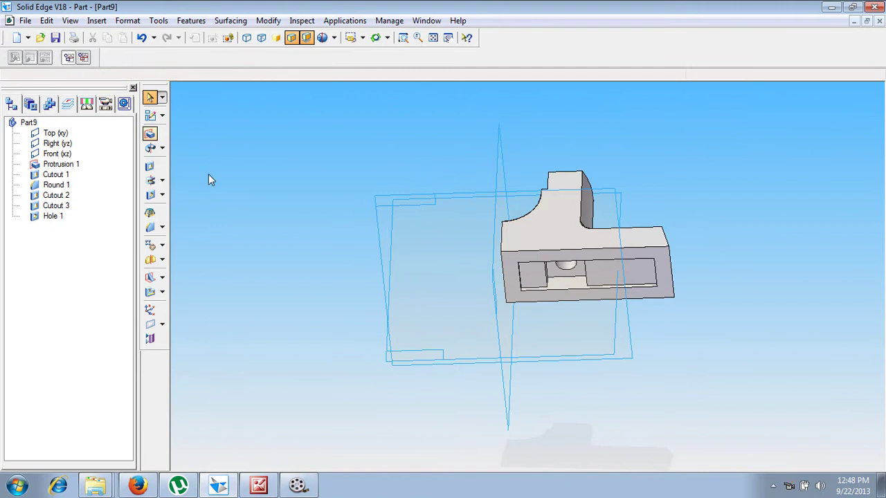
Consult the part drawing for the slot and sketch a rectangle for a new cutout on the recess floor beyond the square pocket.
{"action": "left_click", "coordinate": [259, 485]}
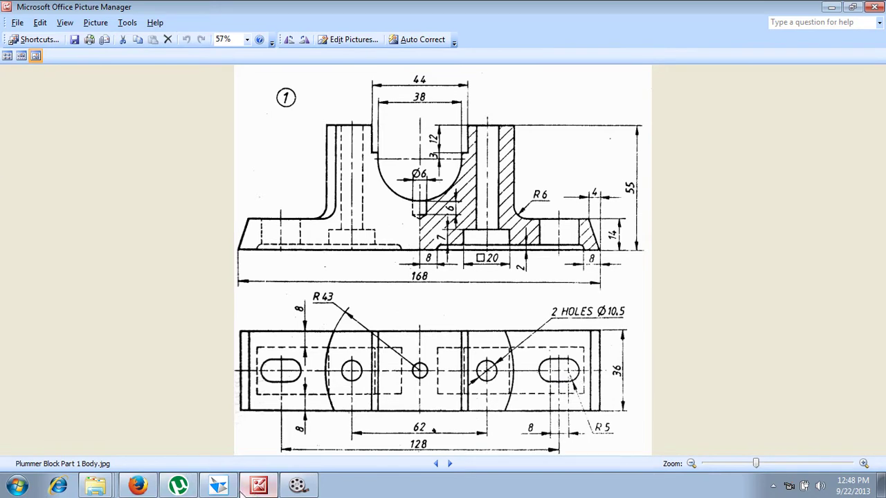
{"action": "left_click", "coordinate": [228, 489]}
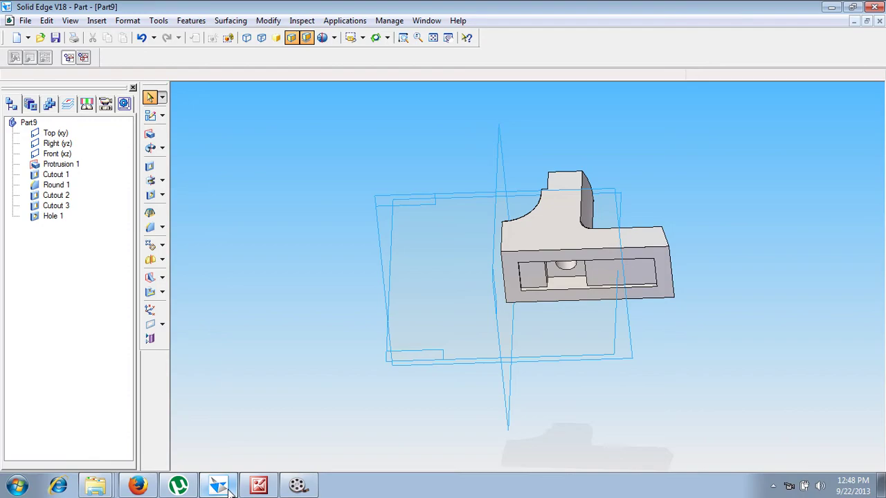
{"action": "left_click", "coordinate": [151, 167]}
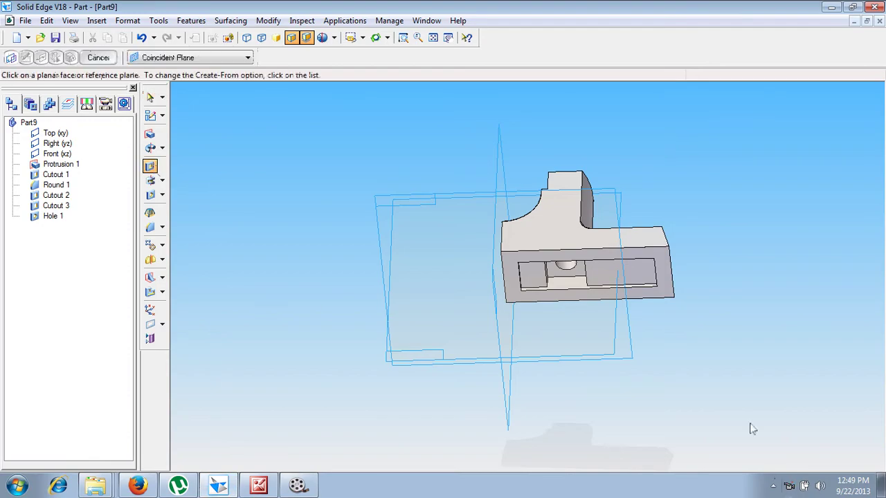
{"action": "left_click", "coordinate": [643, 279]}
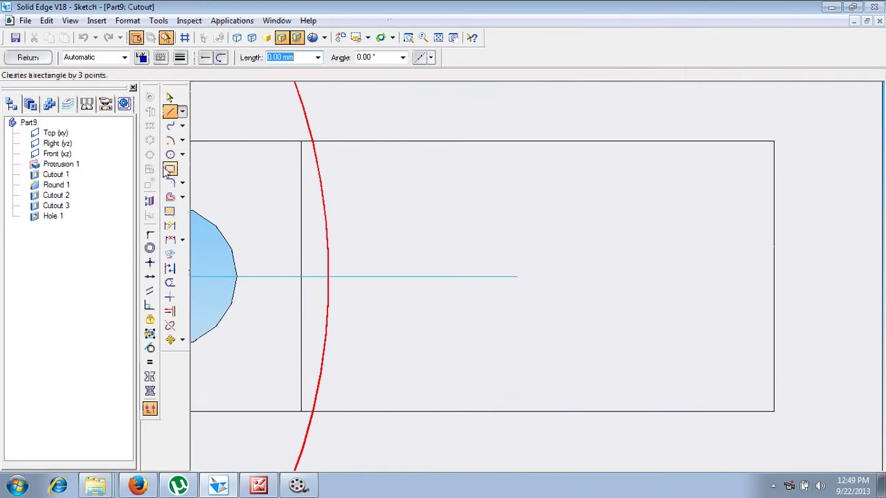
{"action": "left_click", "coordinate": [169, 169]}
{"action": "left_click", "coordinate": [444, 222]}
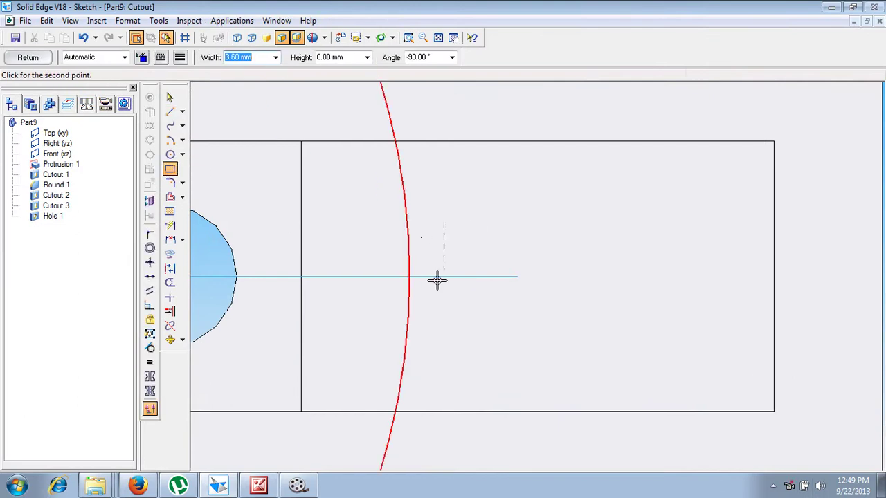
{"action": "left_click", "coordinate": [442, 325]}
{"action": "left_click", "coordinate": [702, 336]}
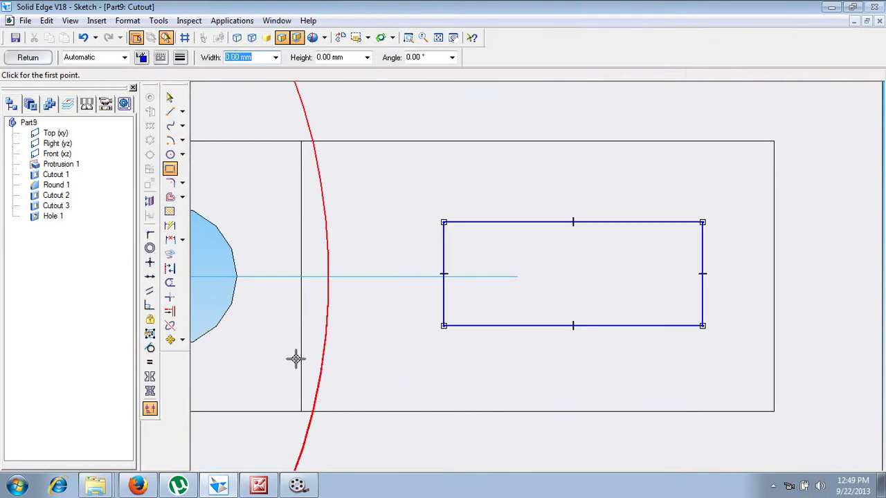
Make the rectangle's two long edges symmetric about the horizontal reference line.
{"action": "left_click", "coordinate": [151, 377]}
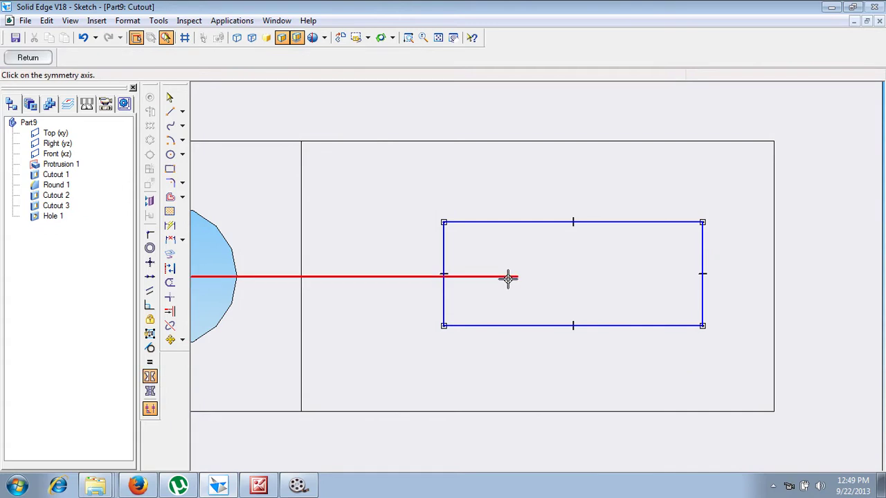
{"action": "left_click", "coordinate": [508, 277]}
{"action": "left_click", "coordinate": [540, 326]}
{"action": "left_click", "coordinate": [546, 222]}
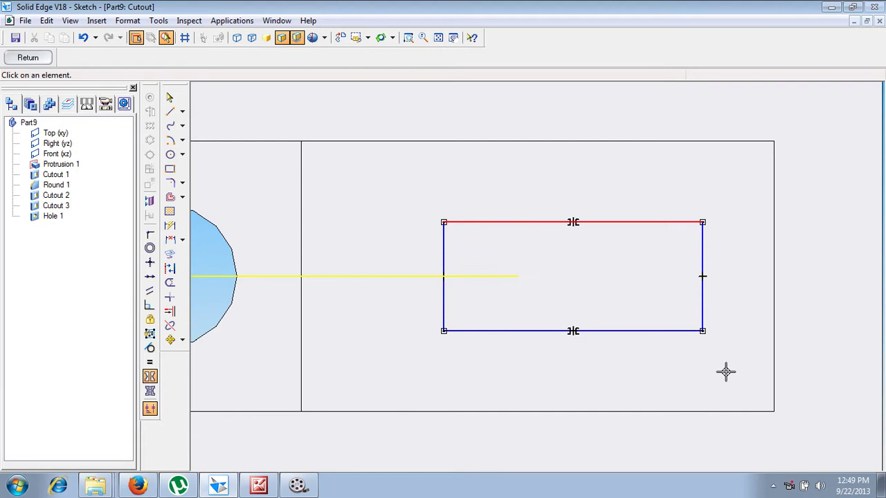
Draw two circles about 8 mm in diameter, centred on the midpoints of the rectangle's short edges and passing through its corners.
{"action": "left_click", "coordinate": [170, 155]}
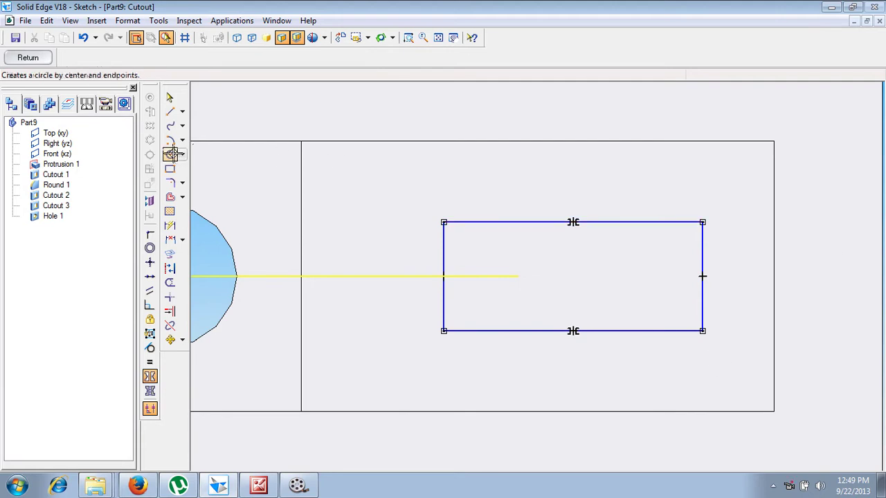
{"action": "left_click", "coordinate": [443, 276]}
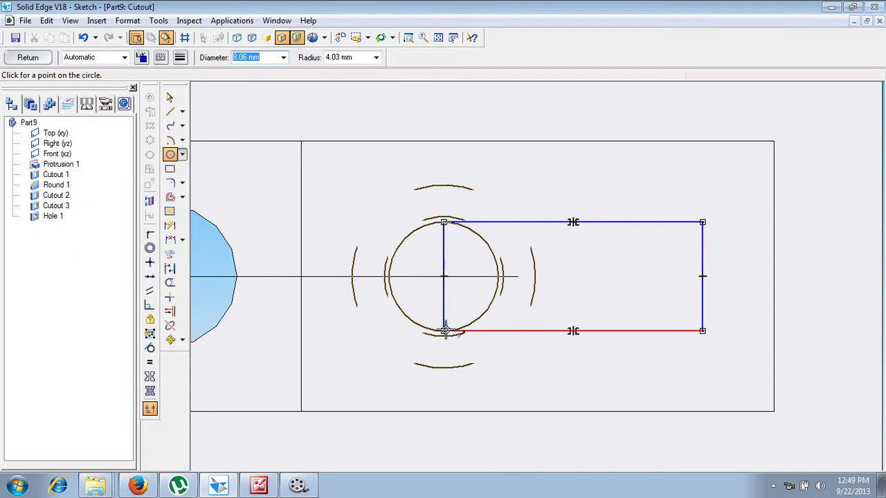
{"action": "left_click", "coordinate": [444, 331]}
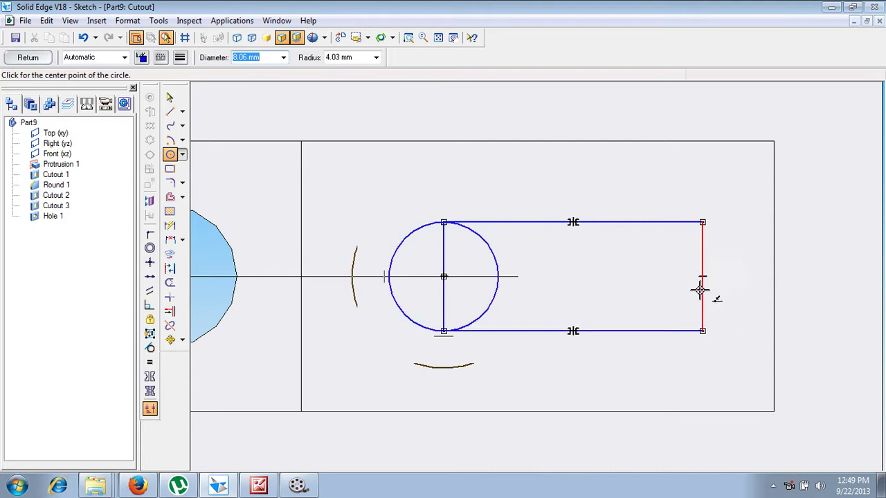
{"action": "left_click", "coordinate": [702, 277]}
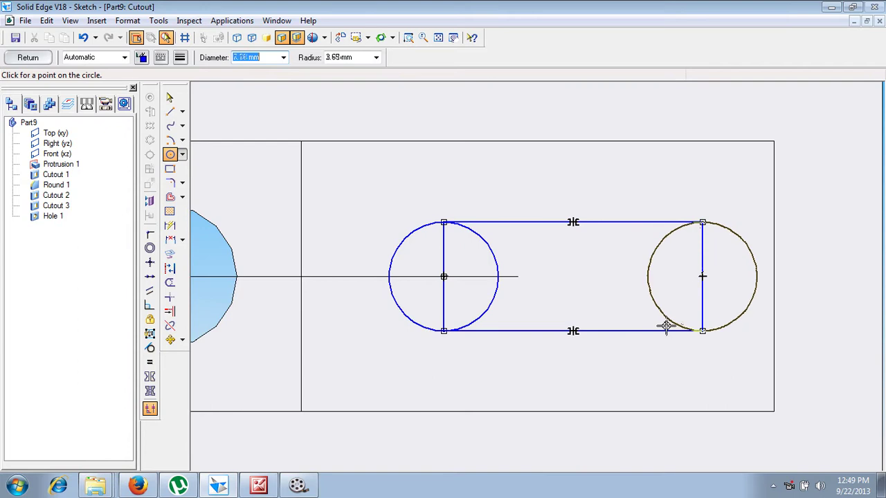
{"action": "left_click", "coordinate": [702, 333]}
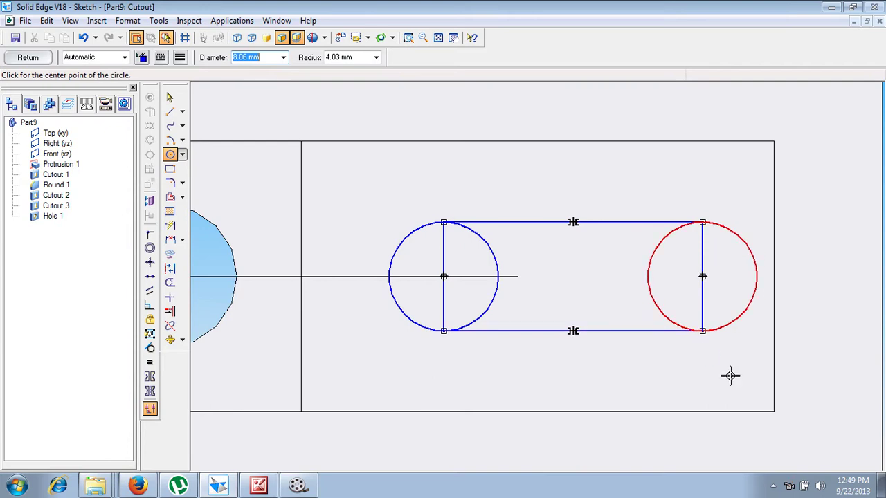
Trim away the two short edges and the inner half circles to leave a closed slot outline.
{"action": "left_click", "coordinate": [169, 282]}
{"action": "mouse_move", "coordinate": [424, 301]}
{"action": "left_mouse_down"}
{"action": "mouse_move", "coordinate": [507, 275]}
{"action": "mouse_move", "coordinate": [449, 254]}
{"action": "left_mouse_up"}
{"action": "mouse_move", "coordinate": [618, 261]}
{"action": "left_mouse_down"}
{"action": "mouse_move", "coordinate": [713, 263]}
{"action": "mouse_move", "coordinate": [635, 313]}
{"action": "left_mouse_up"}
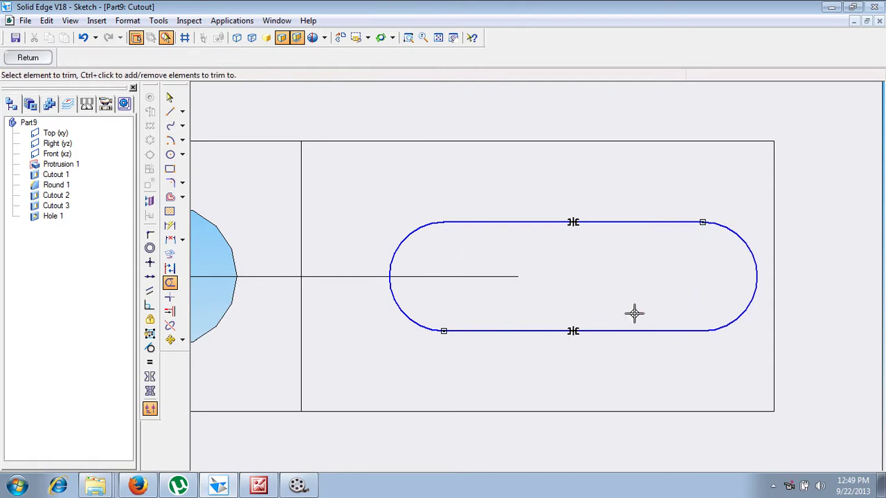
{"action": "left_click", "coordinate": [170, 97]}
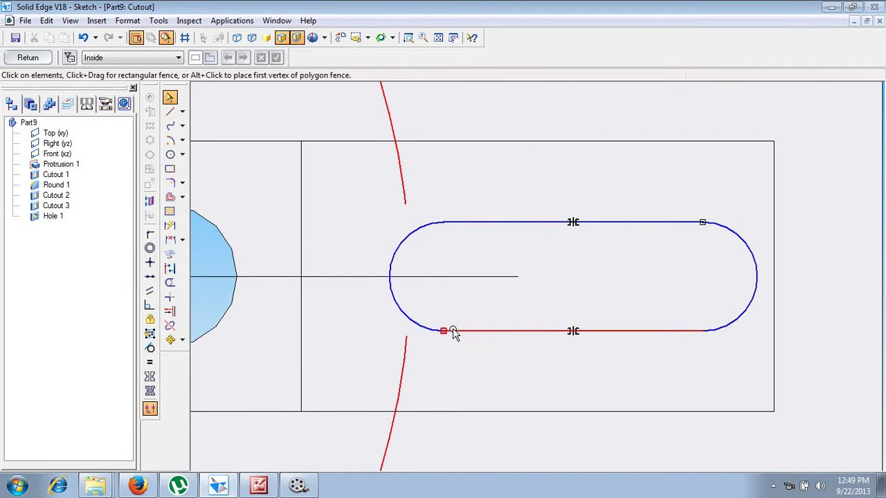
{"action": "left_click", "coordinate": [710, 223]}
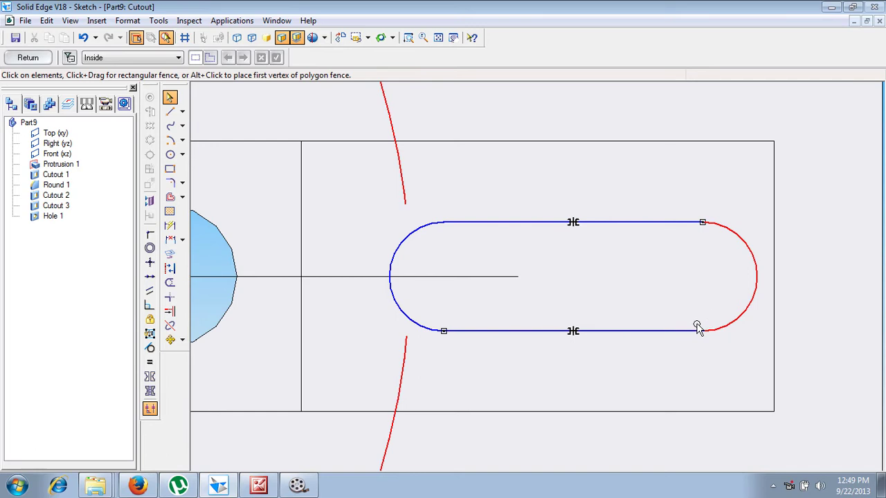
{"action": "key", "text": "Delete"}
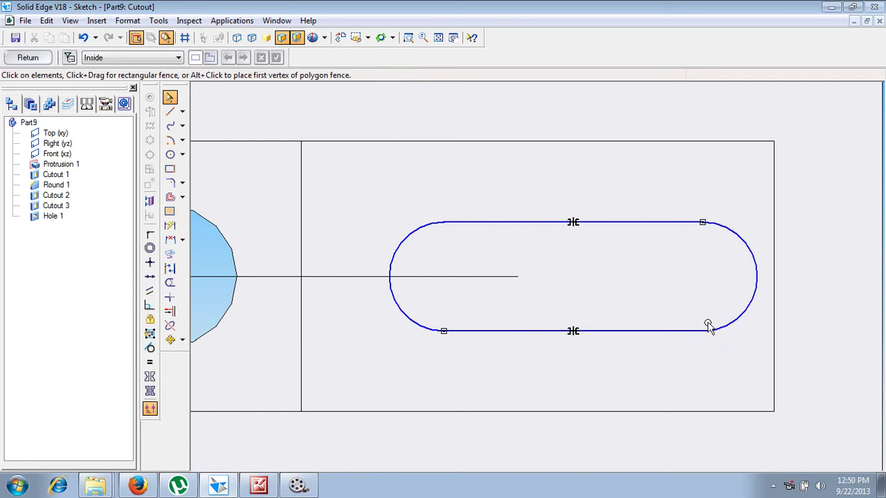
Connect the end arcs to the straight edges at the two slot corners that lack a connect relationship.
{"action": "left_click", "coordinate": [150, 237]}
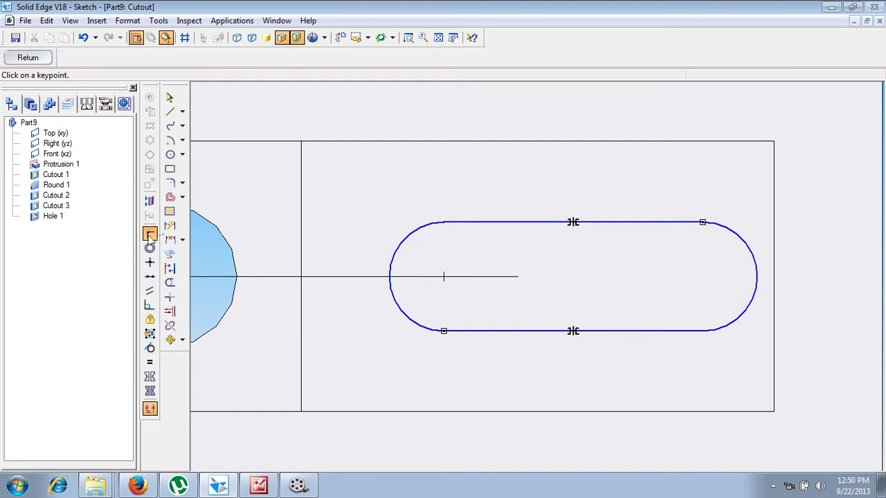
{"action": "left_click", "coordinate": [443, 221]}
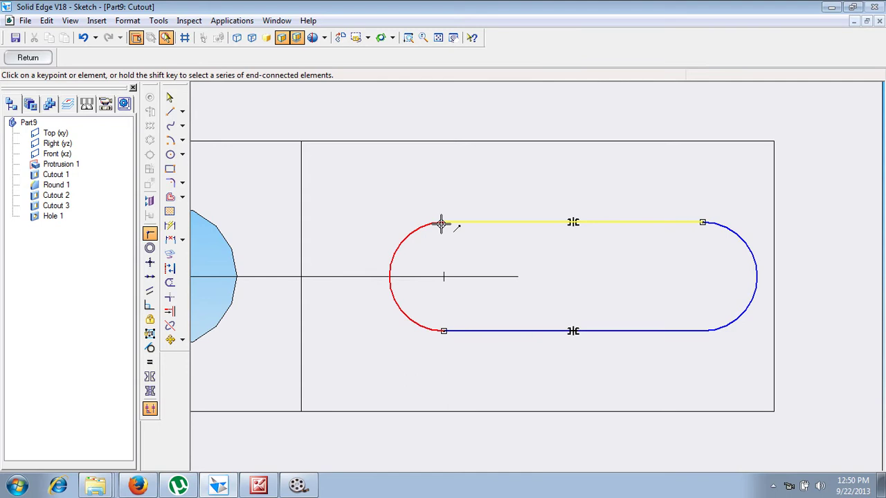
{"action": "left_click", "coordinate": [442, 224]}
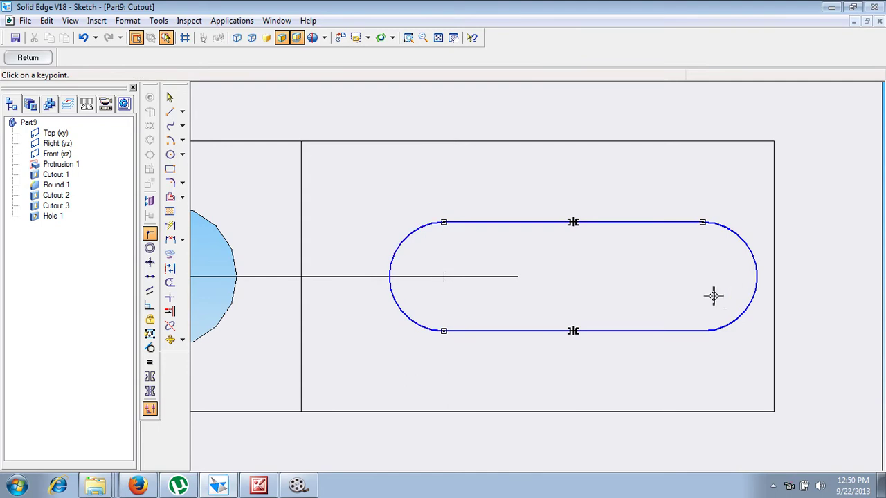
{"action": "left_click", "coordinate": [706, 330]}
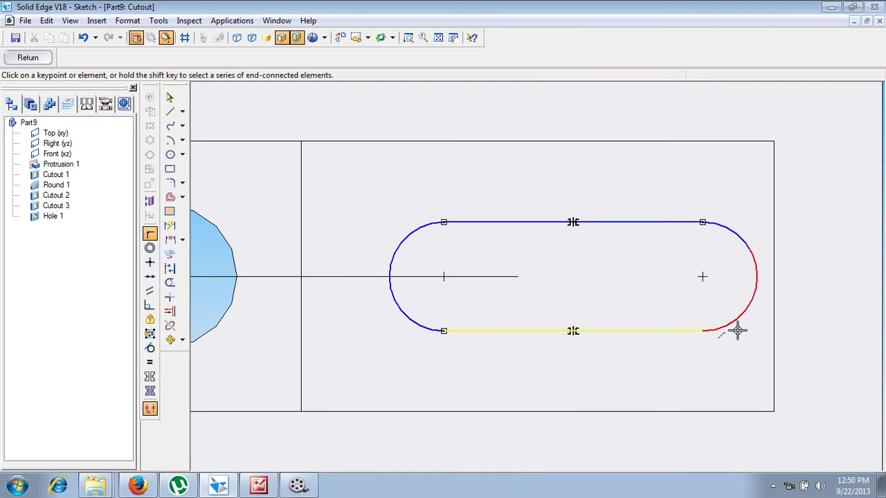
{"action": "left_click", "coordinate": [702, 331]}
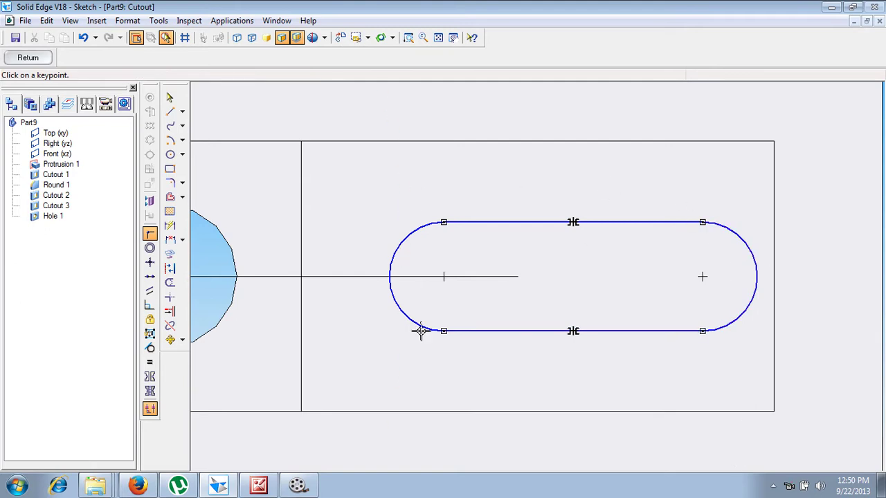
Make both end arcs tangent to the slot's two straight edges at all four joints.
{"action": "left_click", "coordinate": [150, 348]}
{"action": "left_click", "coordinate": [423, 225]}
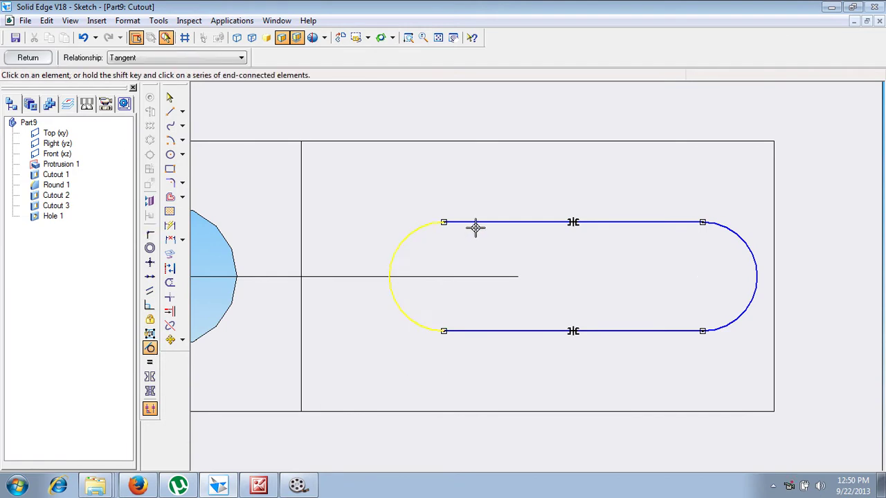
{"action": "left_click", "coordinate": [472, 222]}
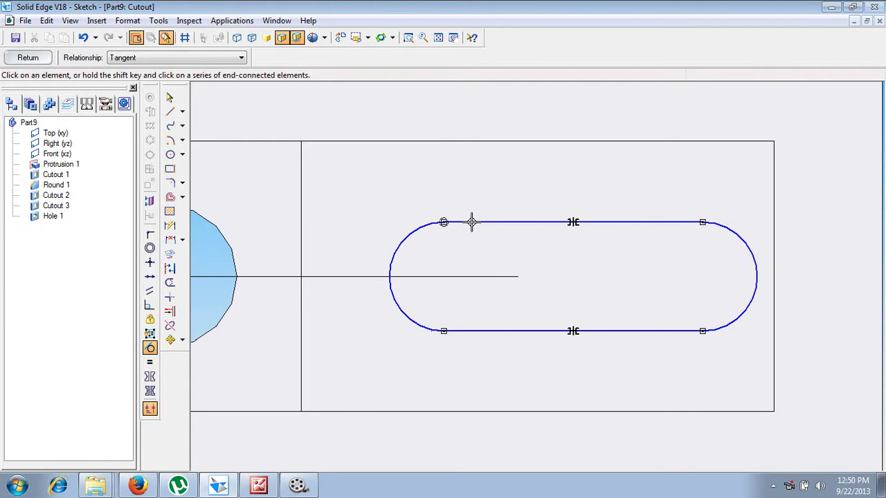
{"action": "left_click", "coordinate": [471, 332]}
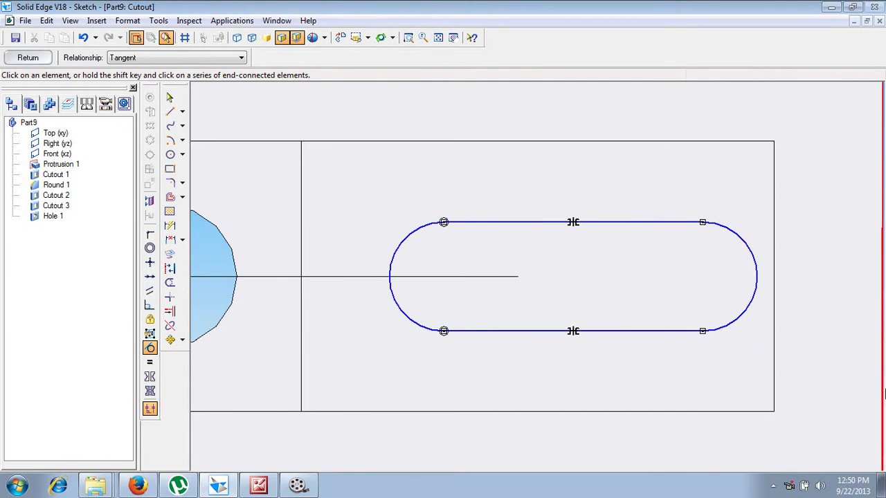
{"action": "left_click", "coordinate": [733, 315]}
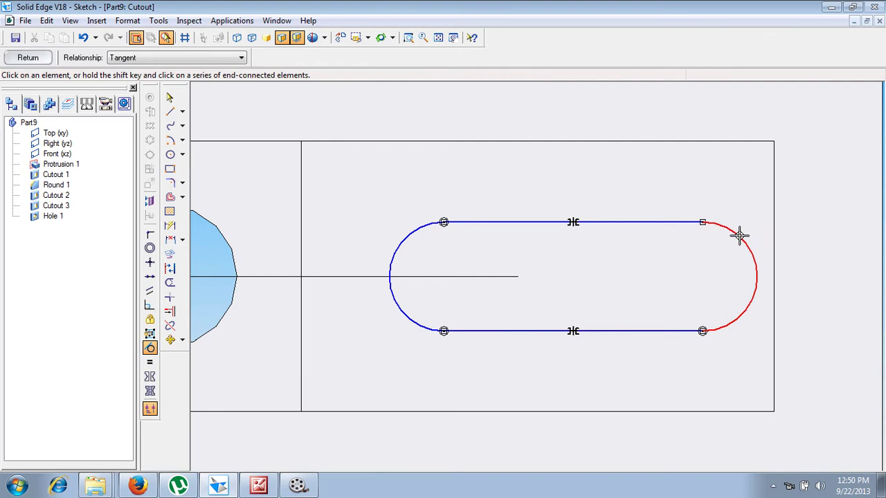
{"action": "left_click", "coordinate": [682, 221]}
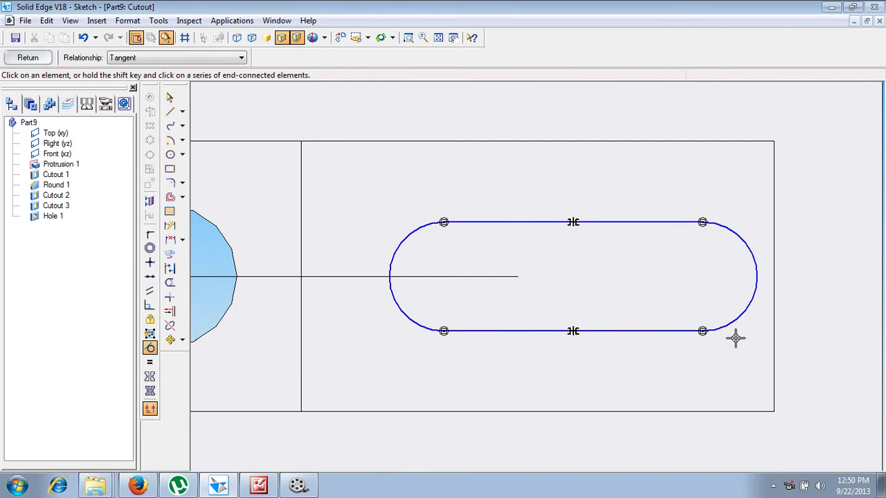
Check the slot size in the part drawing and dimension its straight edge to 8 mm and its end radius to 5 mm.
{"action": "left_click", "coordinate": [259, 485]}
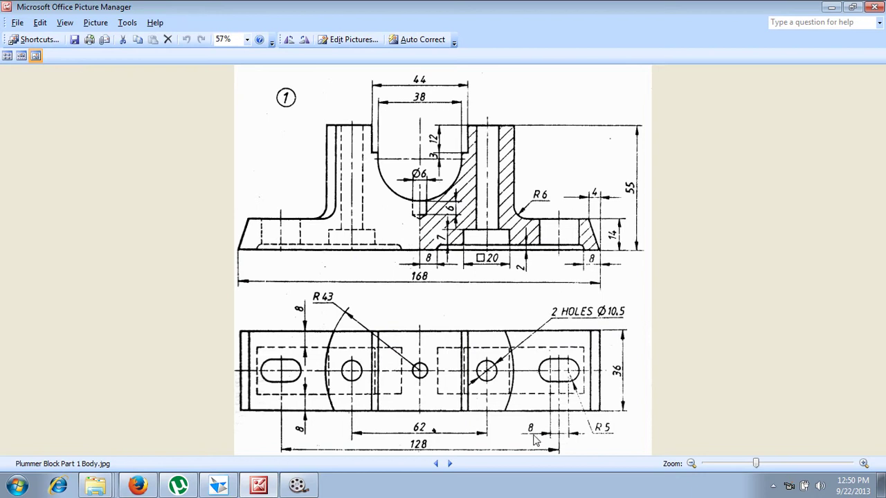
{"action": "left_click", "coordinate": [218, 484]}
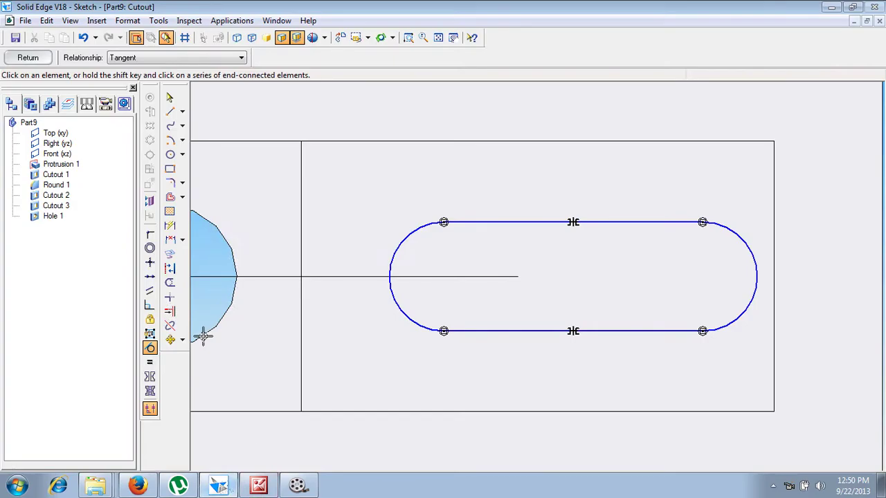
{"action": "left_click", "coordinate": [169, 225]}
{"action": "left_click", "coordinate": [620, 330]}
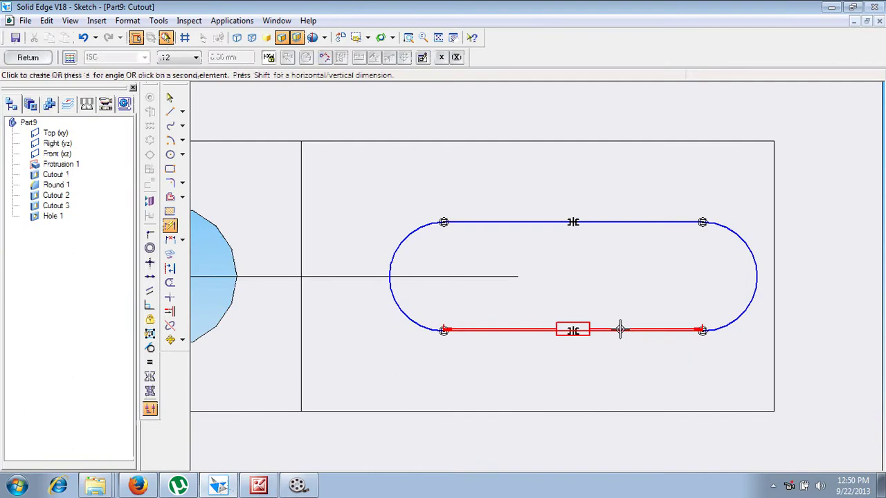
{"action": "left_click", "coordinate": [779, 449]}
{"action": "type", "text": "8"}
{"action": "key", "text": "Return"}
{"action": "left_click", "coordinate": [592, 240]}
{"action": "left_click", "coordinate": [602, 220]}
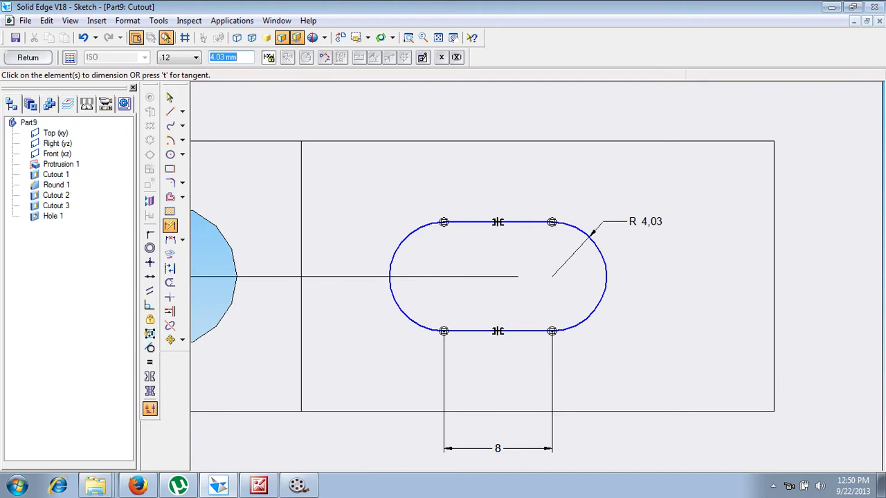
{"action": "type", "text": "5"}
{"action": "key", "text": "Return"}
Check the slot spacing in the part drawing and dimension the slot's centre 64 mm from the vertical reference plane.
{"action": "left_click", "coordinate": [259, 484]}
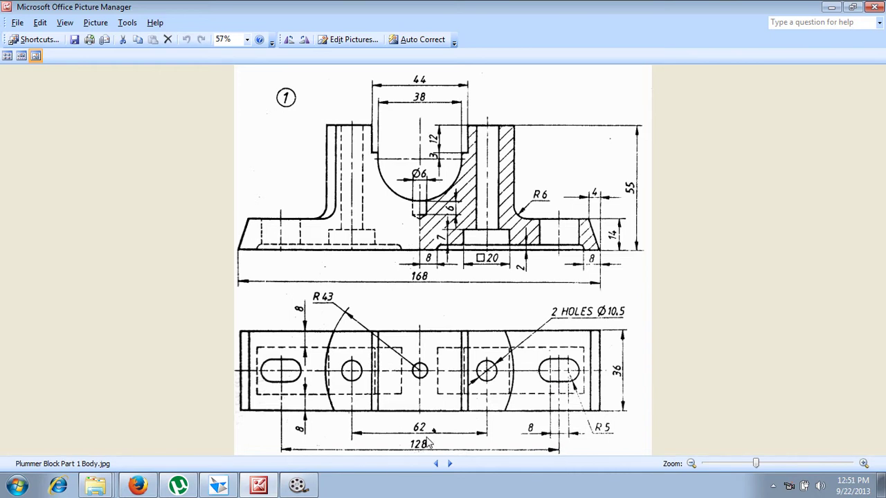
{"action": "left_click", "coordinate": [285, 487]}
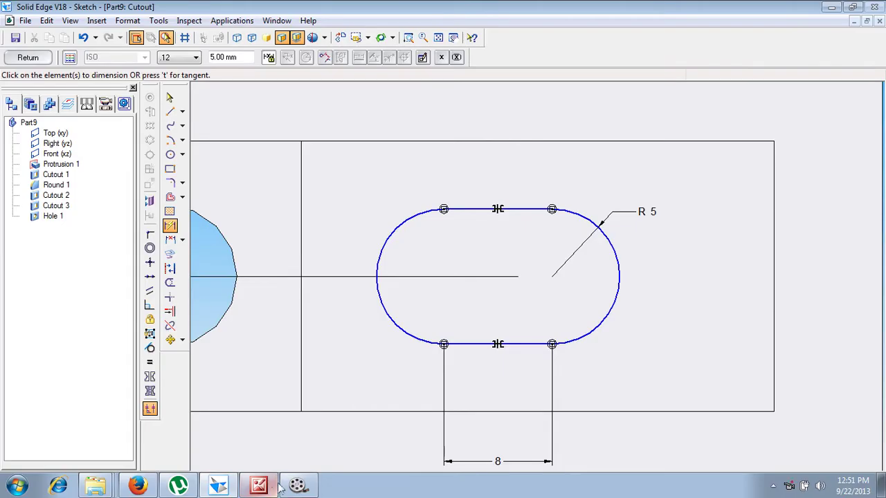
{"action": "left_click", "coordinate": [170, 239]}
{"action": "left_click", "coordinate": [438, 38]}
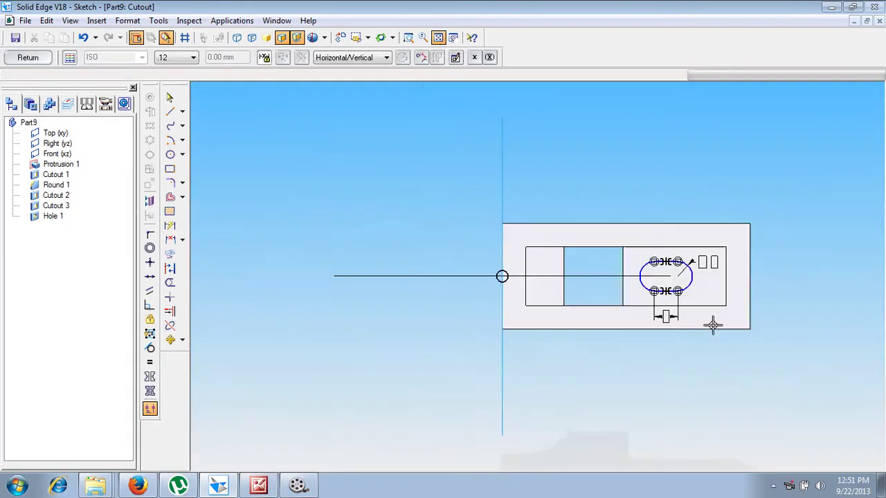
{"action": "left_click", "coordinate": [679, 294]}
{"action": "left_click", "coordinate": [502, 196]}
{"action": "left_click", "coordinate": [574, 369]}
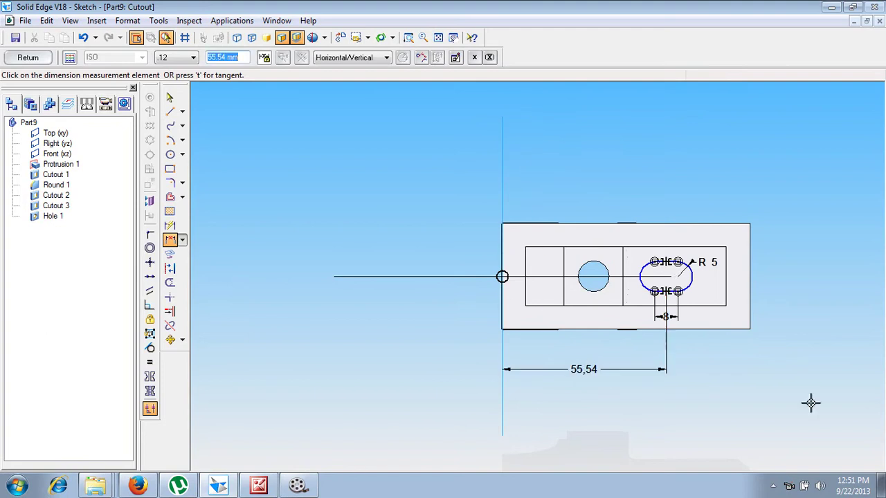
{"action": "type", "text": "64"}
{"action": "key", "text": "Return"}
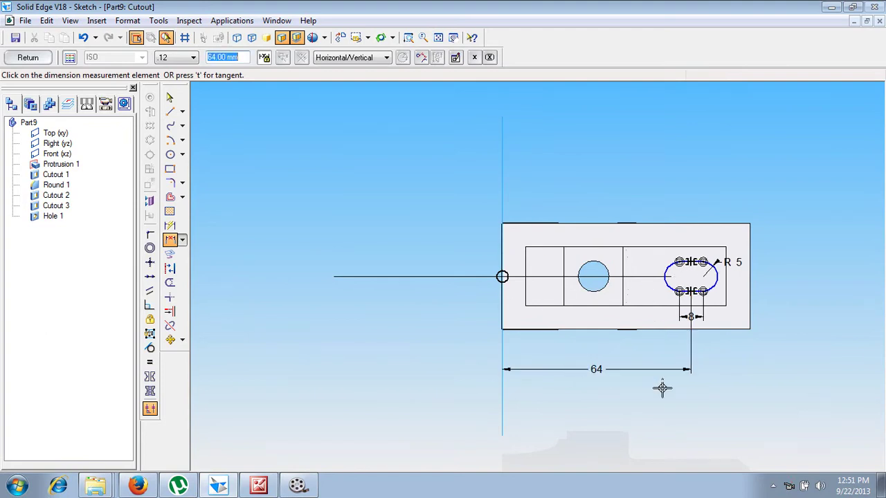
Cut the slot profile upward through the base flange and finish the cutout.
{"action": "left_click", "coordinate": [45, 61]}
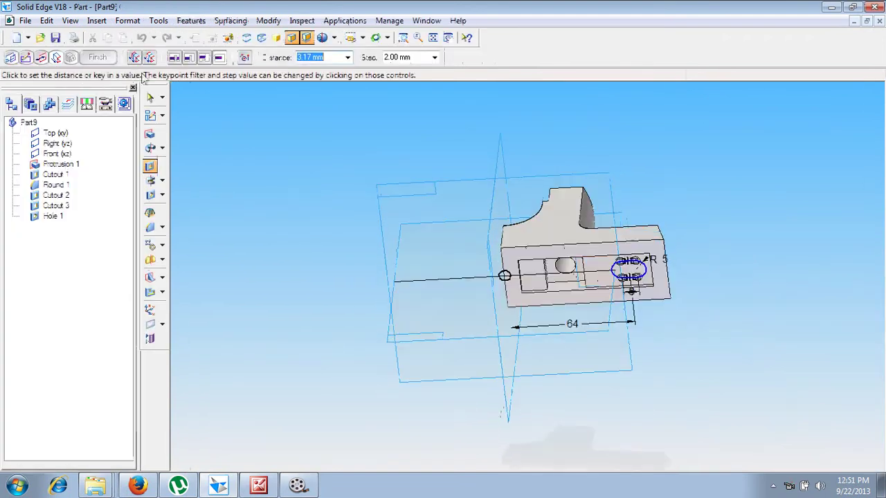
{"action": "left_click", "coordinate": [189, 58]}
{"action": "left_click", "coordinate": [738, 211]}
{"action": "middle_click_drag", "start_coordinate": [724, 239], "coordinate": [722, 353]}
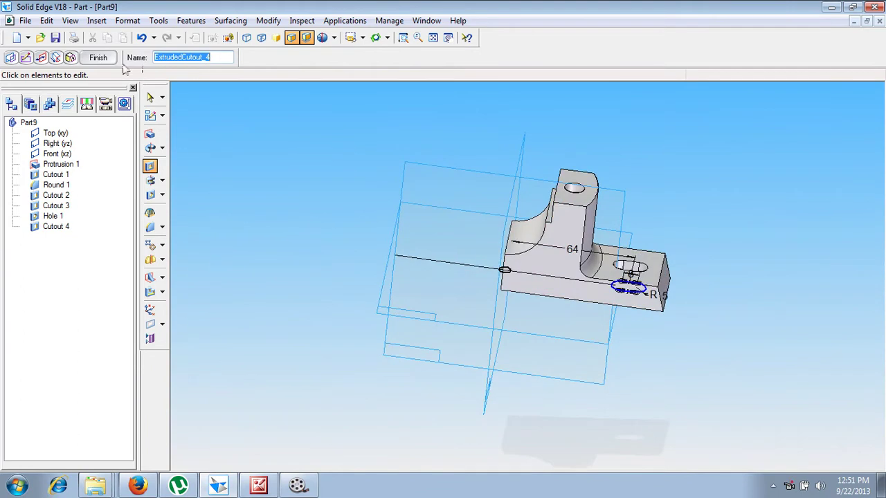
{"action": "left_click", "coordinate": [100, 58]}
Consult the part drawing for the remaining features and show the whole half body in the iso view.
{"action": "left_click", "coordinate": [569, 175]}
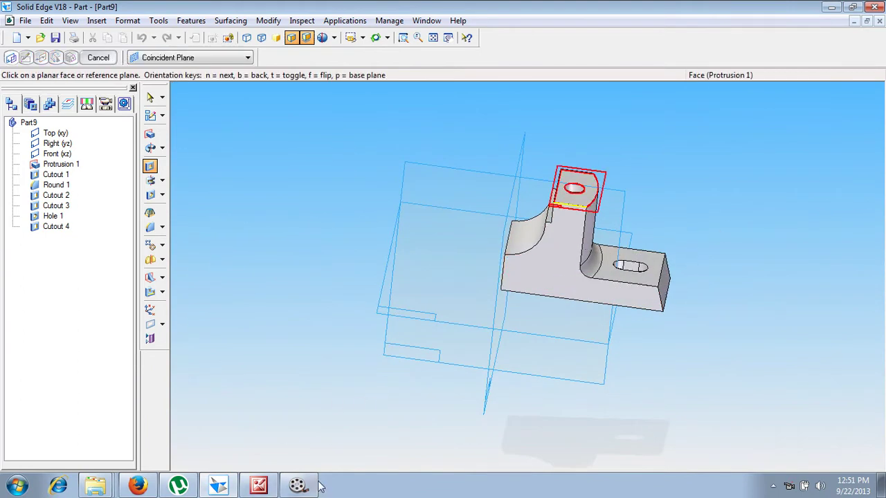
{"action": "left_click", "coordinate": [260, 487]}
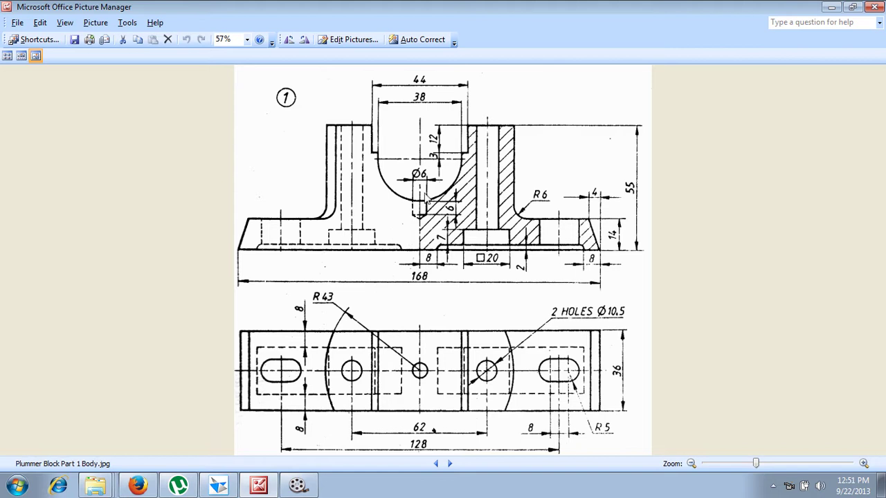
{"action": "left_click", "coordinate": [218, 486]}
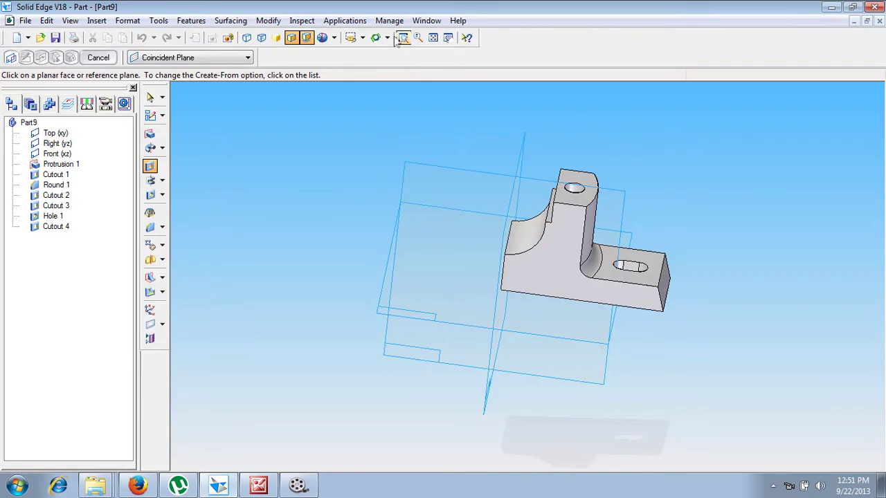
{"action": "left_click", "coordinate": [432, 37]}
{"action": "left_click", "coordinate": [361, 37]}
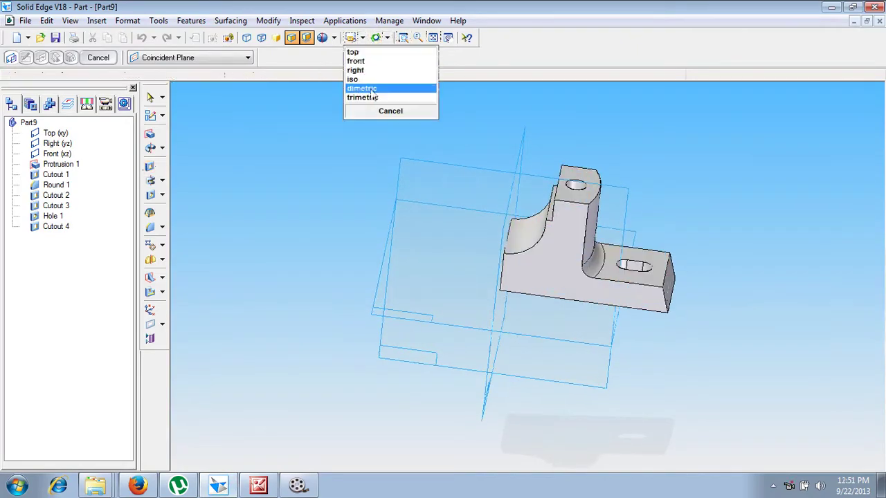
{"action": "left_click", "coordinate": [367, 80]}
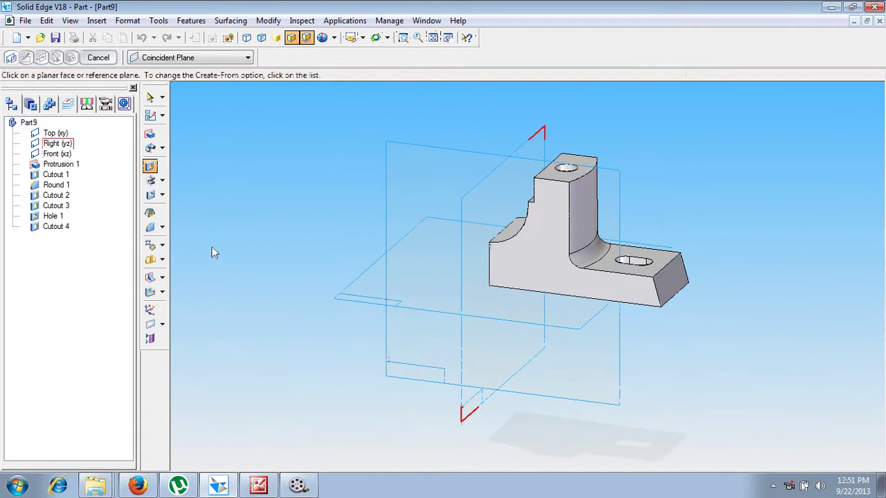
Mirror the whole half body about the Right (yz) plane with Mirror Copy and finish the feature.
{"action": "left_click", "coordinate": [162, 261]}
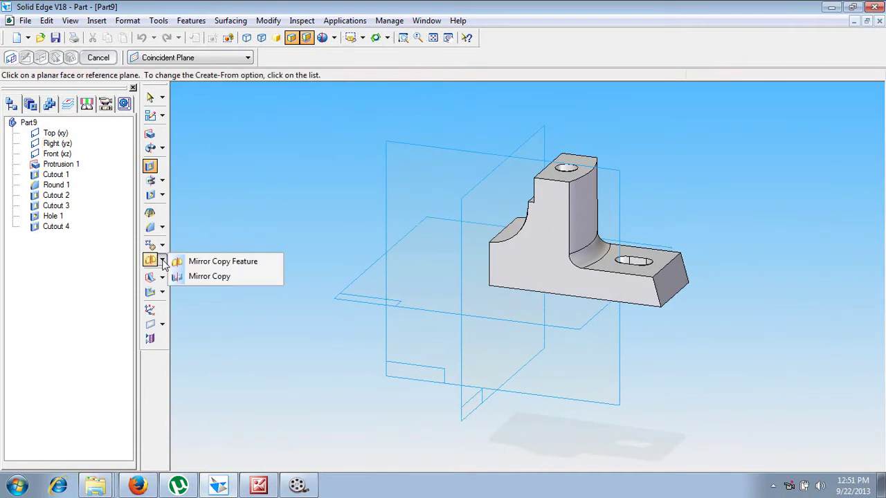
{"action": "left_click", "coordinate": [235, 277]}
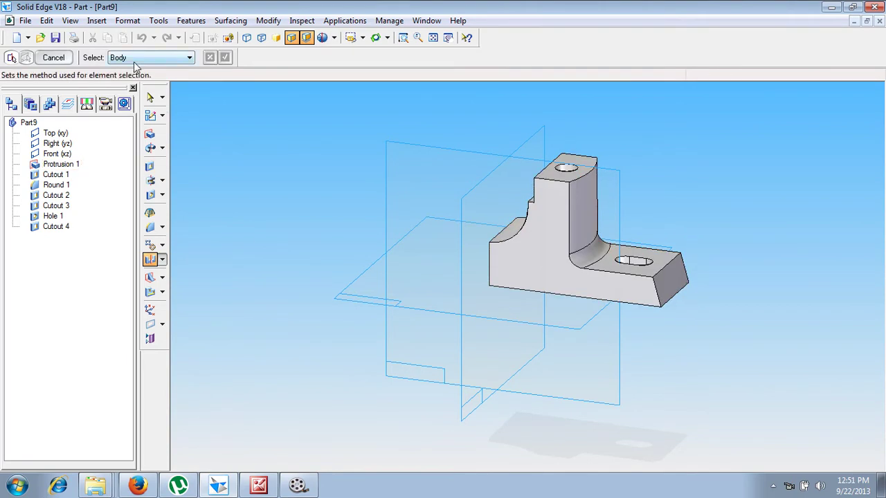
{"action": "left_click", "coordinate": [559, 248]}
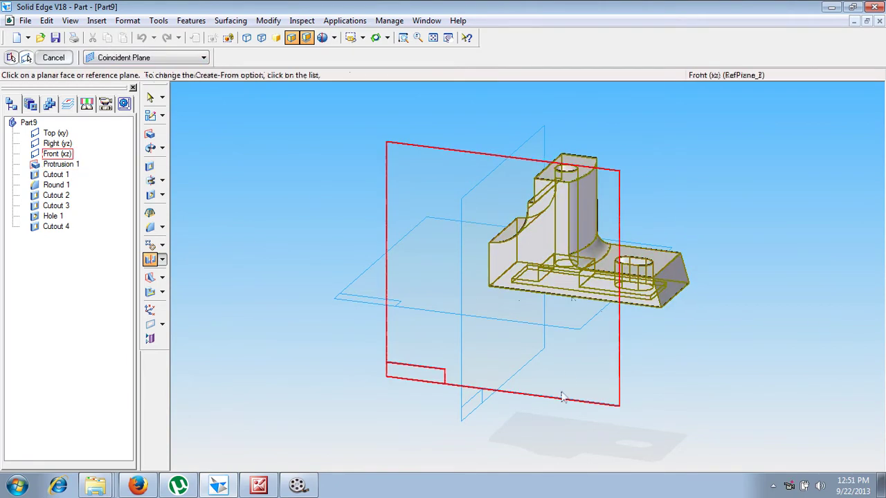
{"action": "left_click", "coordinate": [499, 167]}
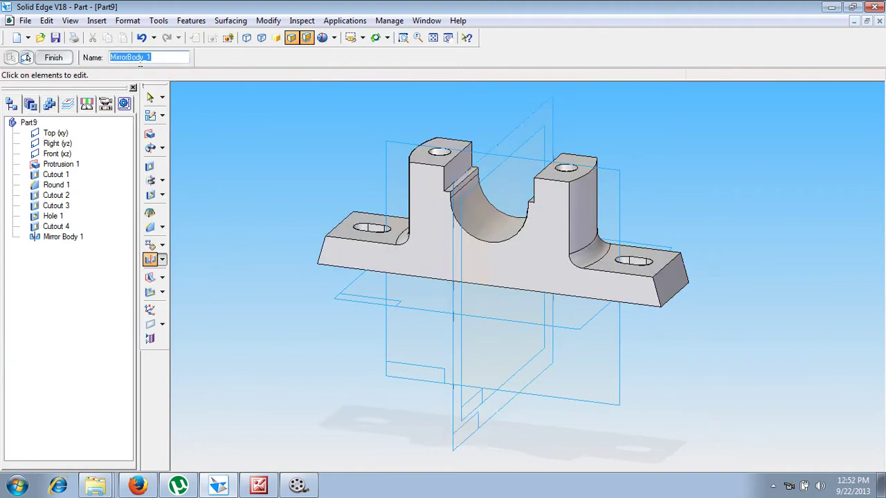
{"action": "left_click", "coordinate": [148, 98]}
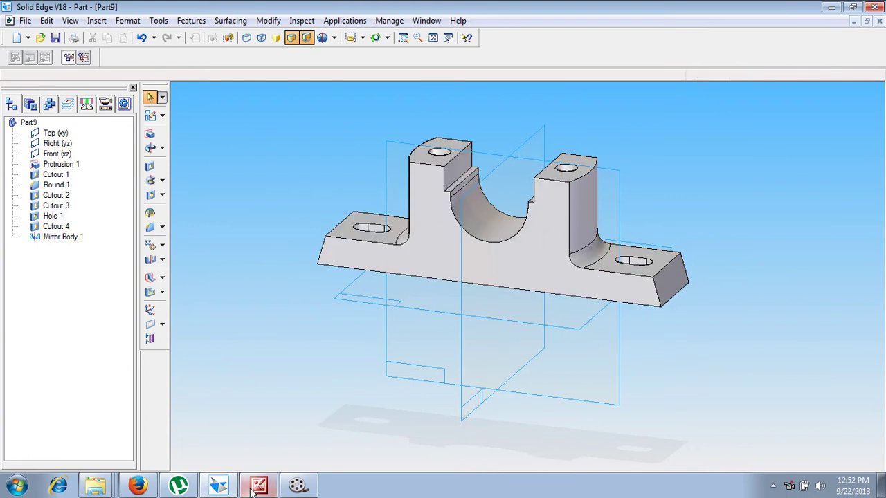
Start a hole, consult the part drawing, and place its sketch plane parallel to the base's underside at 23 mm above it.
{"action": "left_click", "coordinate": [152, 197]}
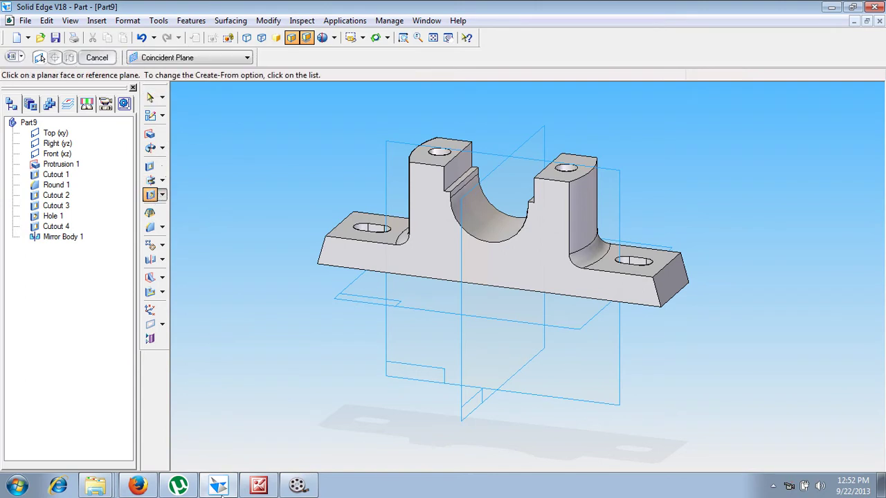
{"action": "left_click", "coordinate": [268, 484]}
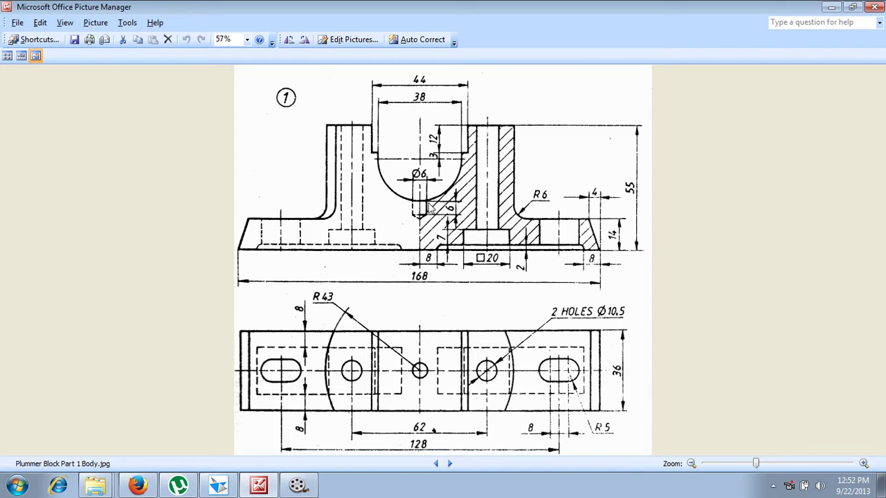
{"action": "left_click", "coordinate": [218, 485]}
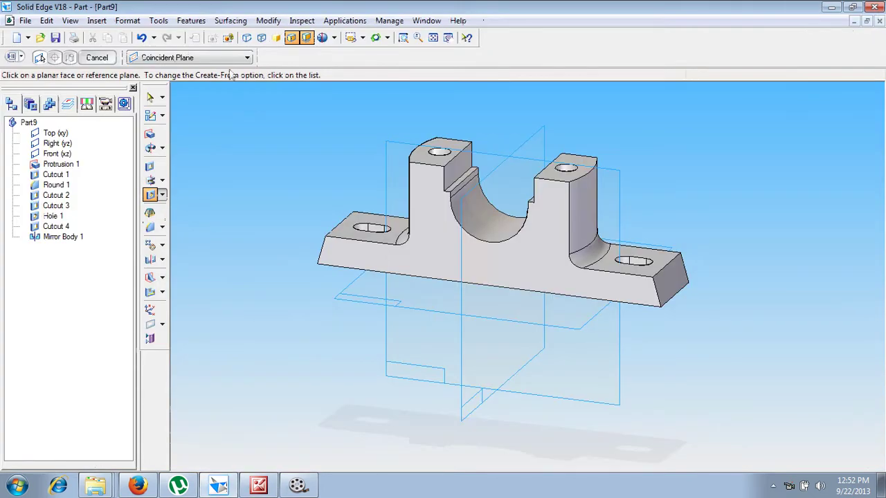
{"action": "left_click", "coordinate": [211, 57]}
{"action": "left_click", "coordinate": [215, 81]}
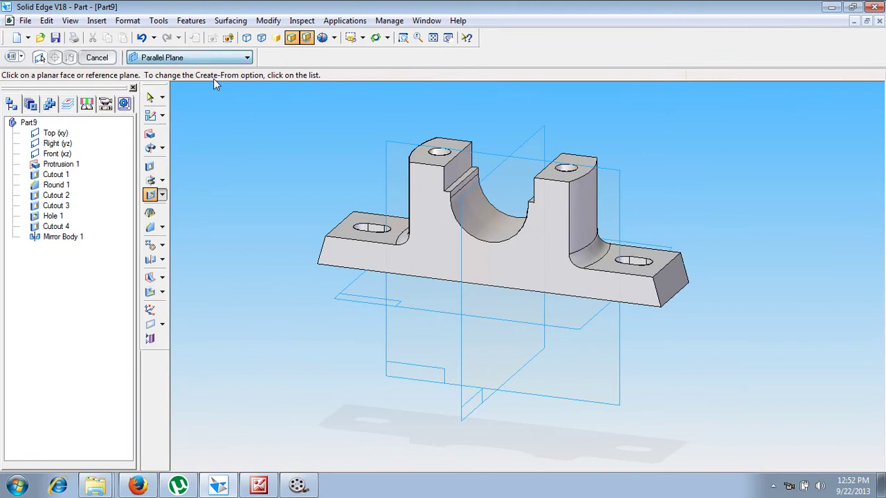
{"action": "left_click", "coordinate": [661, 313]}
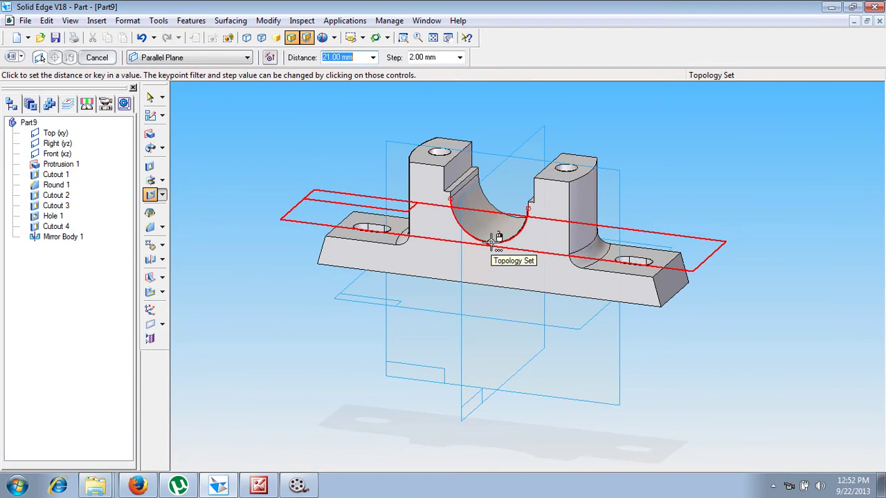
{"action": "type", "text": "2"}
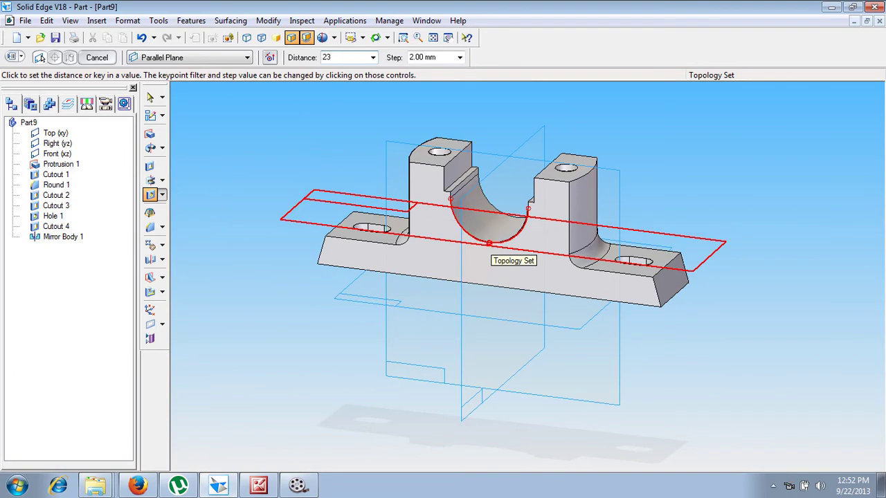
{"action": "type", "text": "3"}
{"action": "key", "text": "Return"}
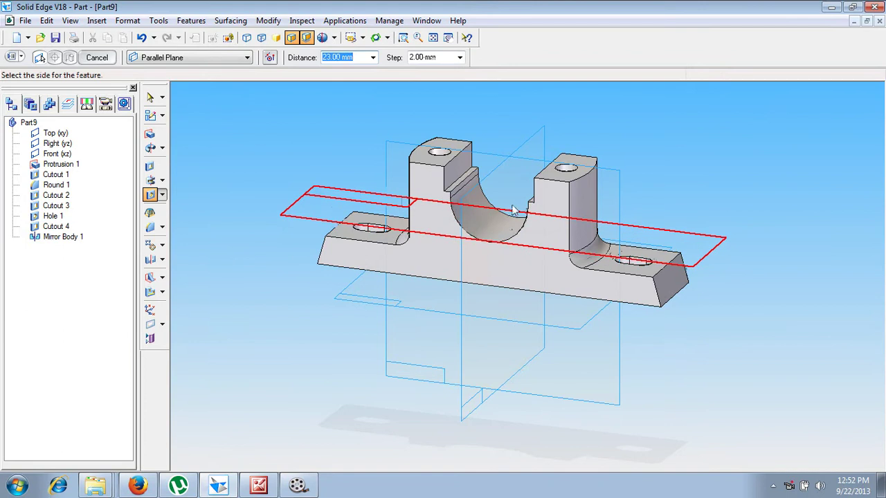
{"action": "left_click", "coordinate": [512, 209]}
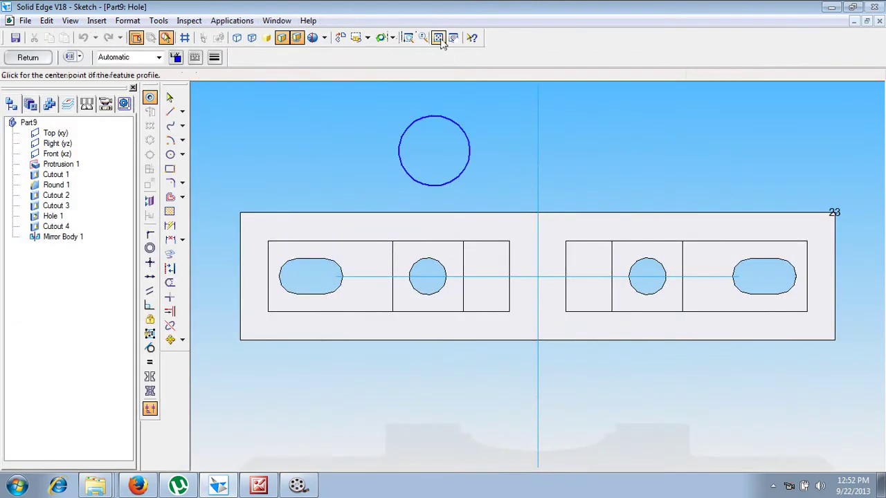
Check the hole plane's height against the bearing bore in the front view, then return to the sketch view.
{"action": "left_click", "coordinate": [368, 38]}
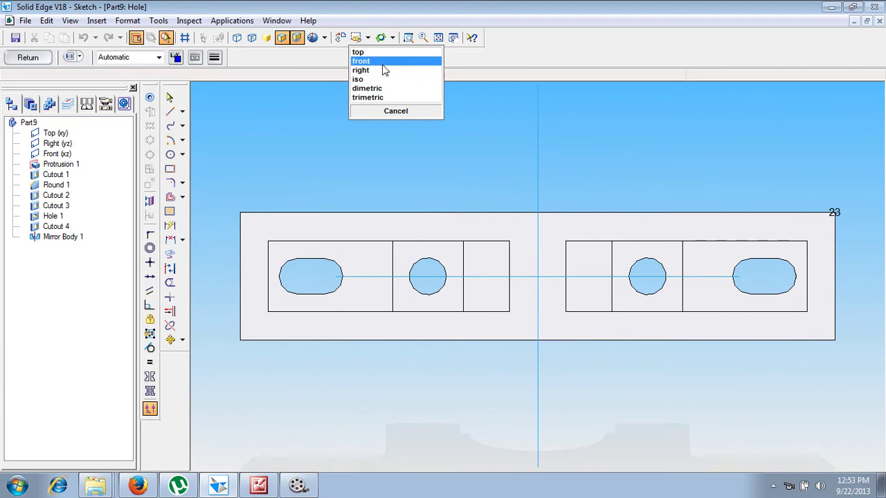
{"action": "left_click", "coordinate": [382, 62]}
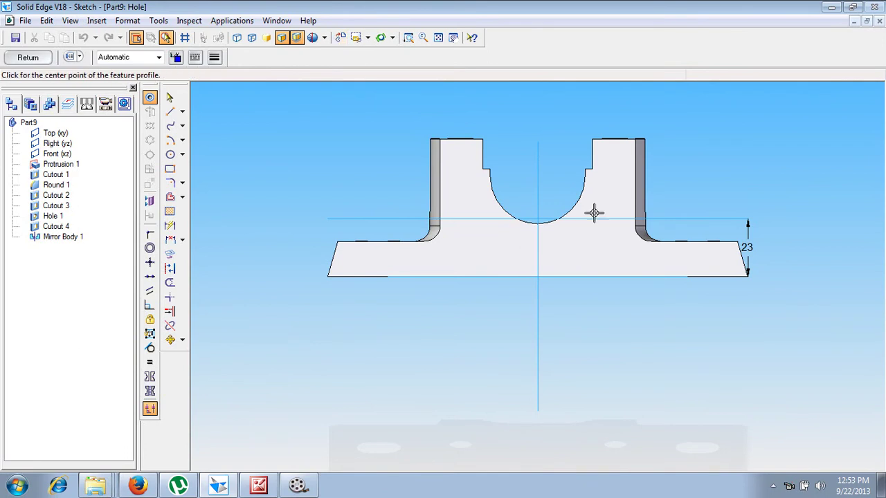
{"action": "left_click", "coordinate": [340, 38]}
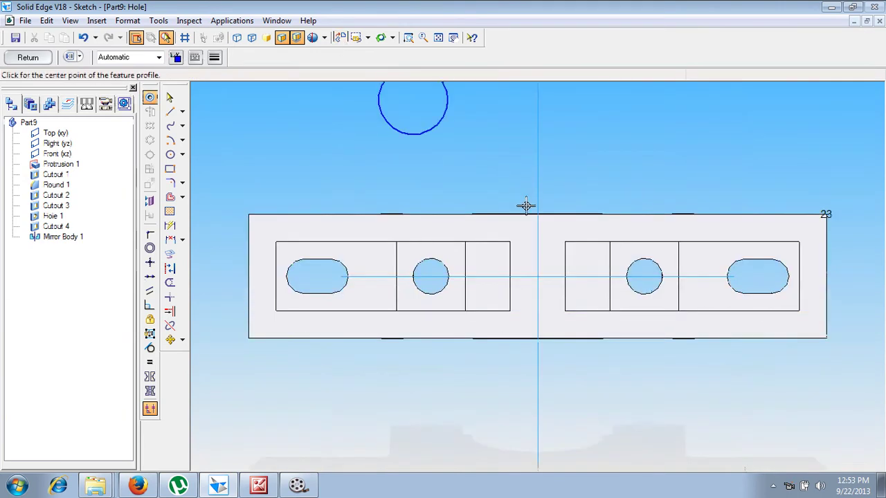
{"action": "left_click", "coordinate": [538, 418]}
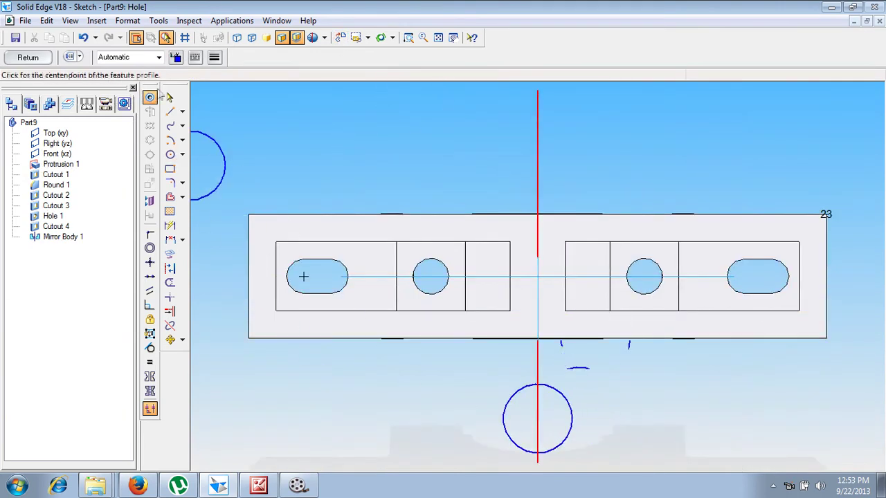
Check the centre hole's size in the part drawing and set the simple hole's diameter to 6 mm.
{"action": "left_click", "coordinate": [70, 57]}
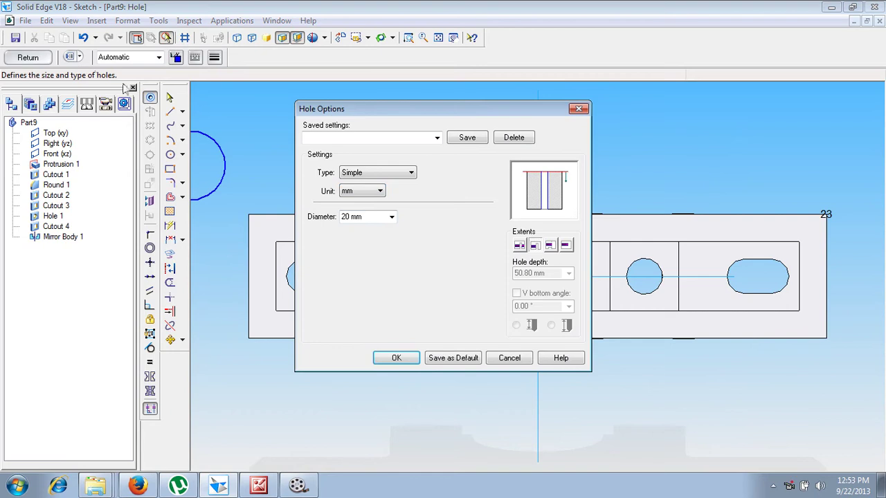
{"action": "double_click", "coordinate": [370, 218]}
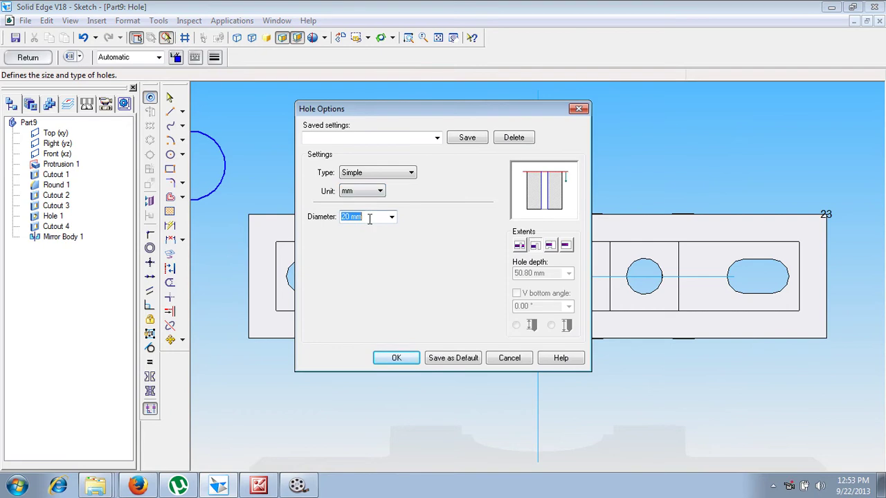
{"action": "left_click", "coordinate": [265, 484]}
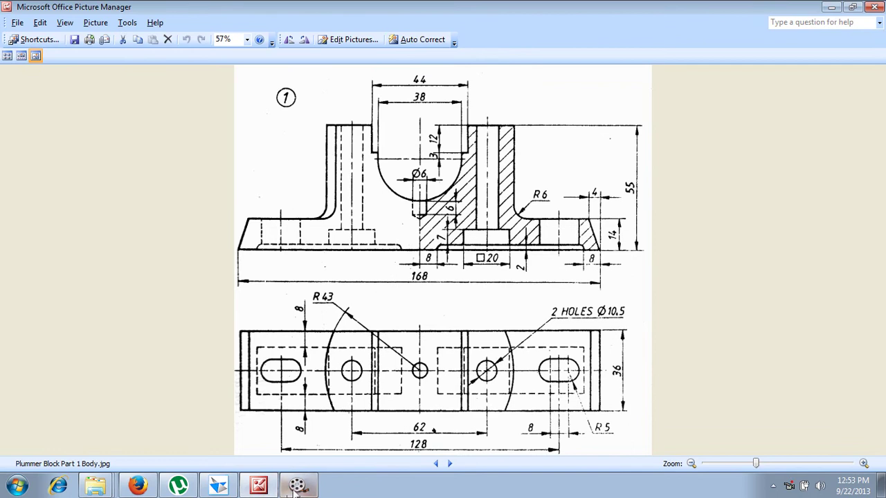
{"action": "left_click", "coordinate": [232, 488]}
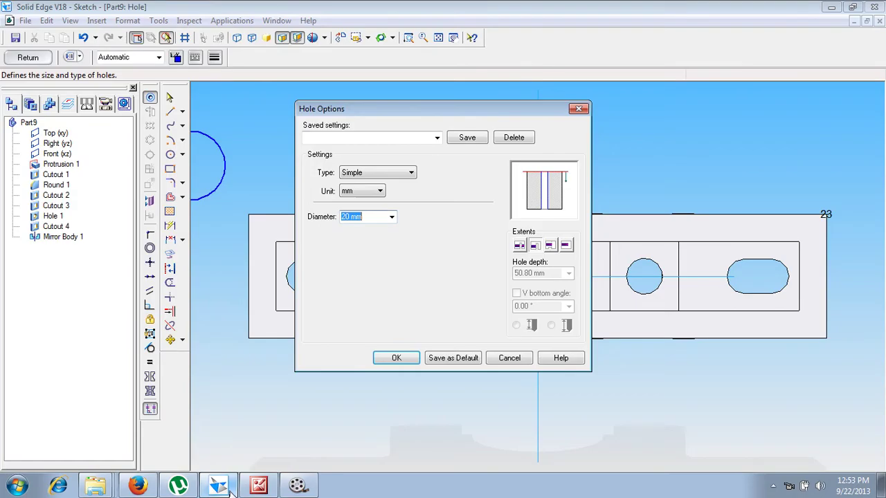
{"action": "type", "text": "6"}
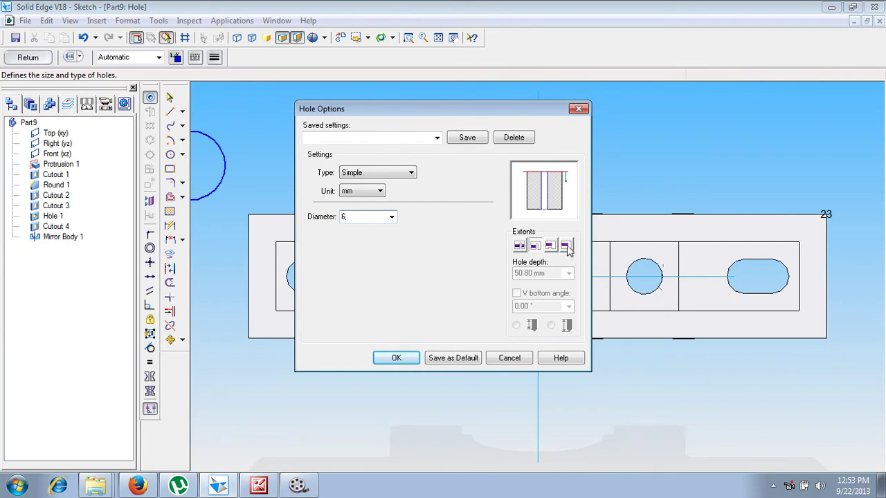
Give the hole a finite depth of 2+6 mm with a 118° V bottom and accept the hole options.
{"action": "left_click", "coordinate": [566, 245]}
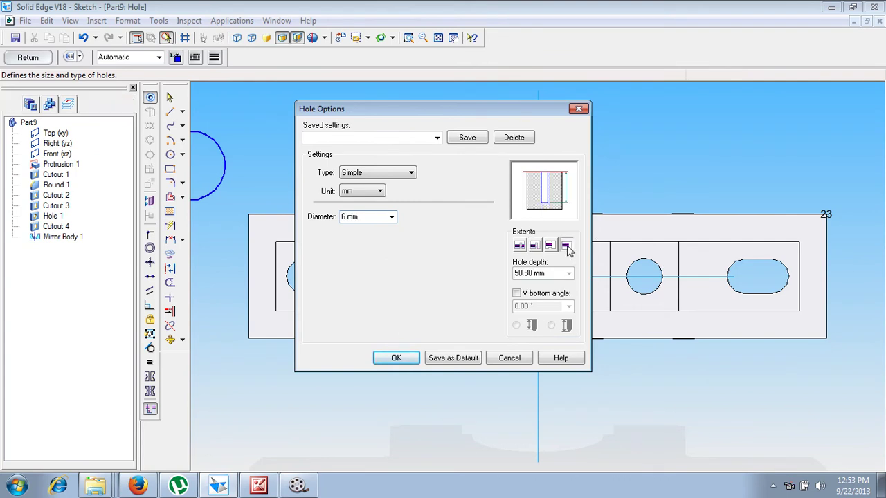
{"action": "left_click_drag", "start_coordinate": [560, 272], "coordinate": [515, 273]}
{"action": "type", "text": "2+6"}
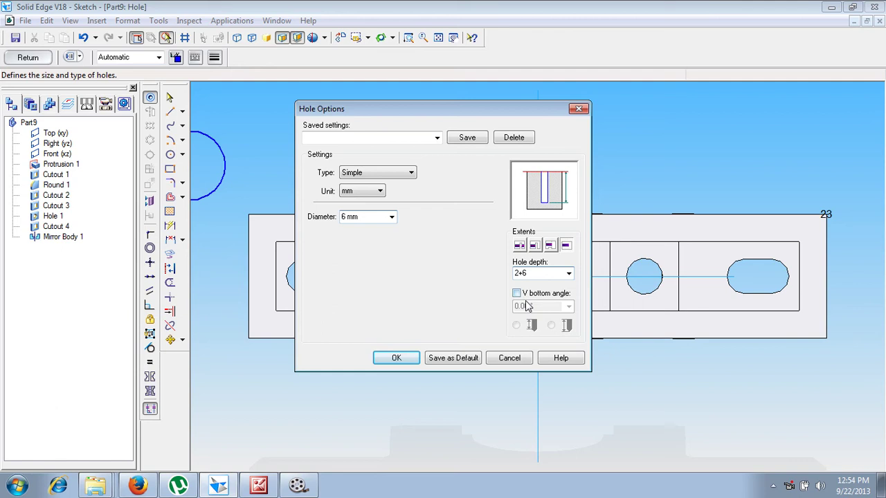
{"action": "left_click", "coordinate": [517, 295]}
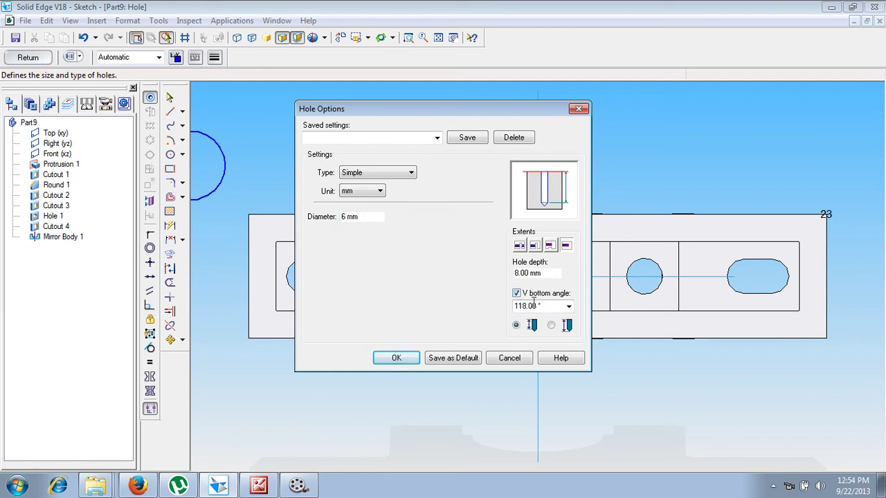
{"action": "left_click", "coordinate": [569, 307]}
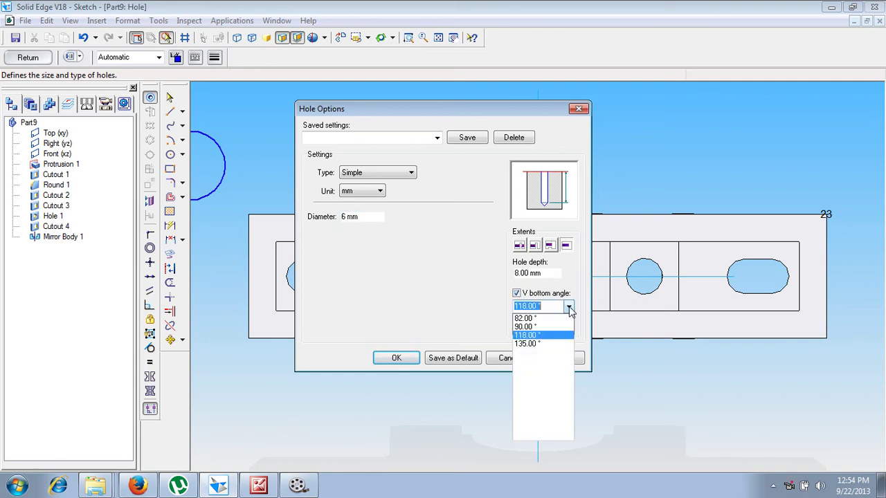
{"action": "left_click", "coordinate": [544, 337]}
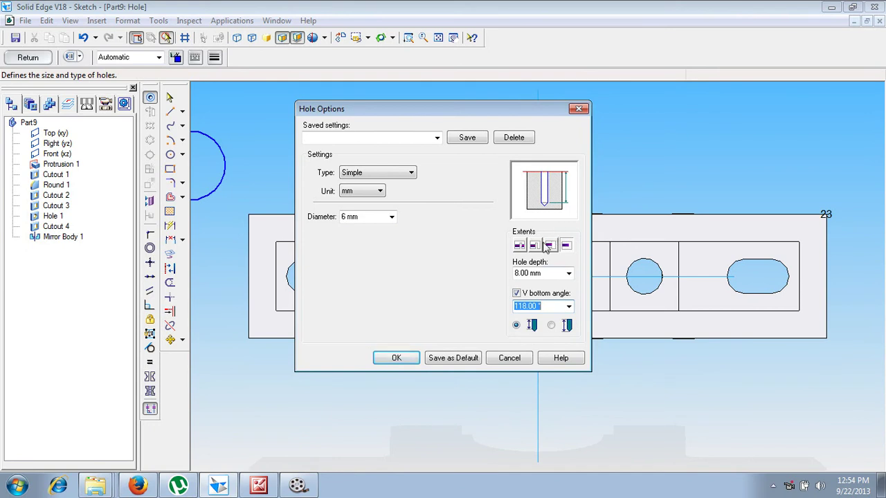
{"action": "left_click", "coordinate": [396, 358]}
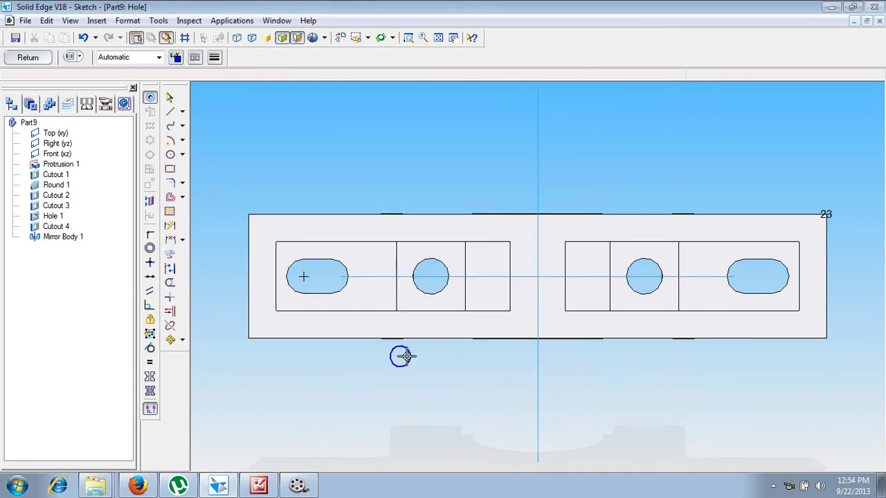
Place the hole where the two reference planes cross at the body's centre, run it downward 8 mm and finish it.
{"action": "left_click", "coordinate": [538, 277]}
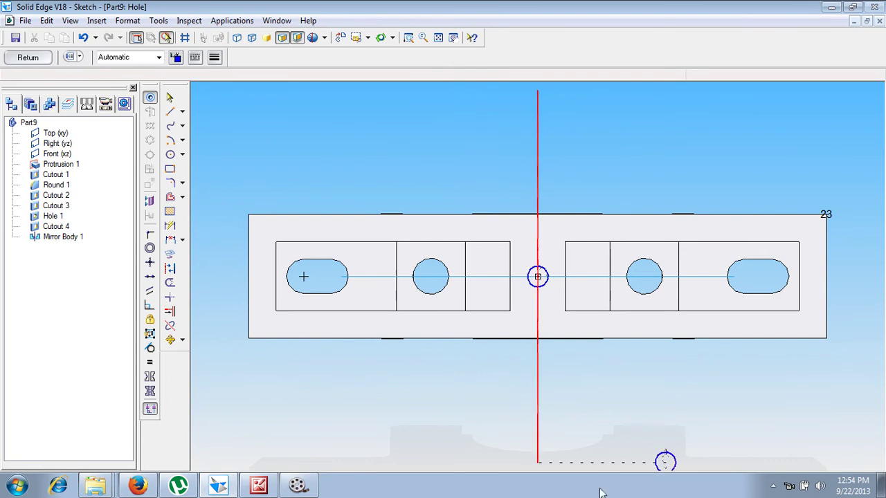
{"action": "left_click", "coordinate": [47, 60]}
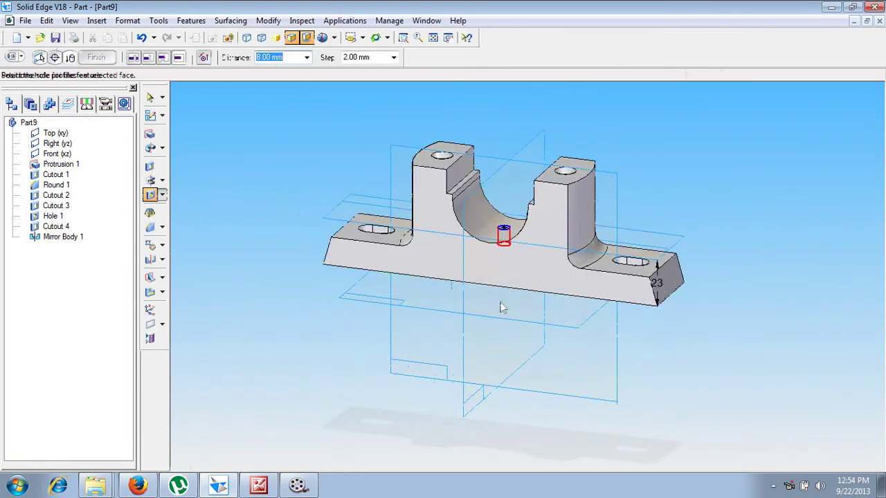
{"action": "key", "text": "Return"}
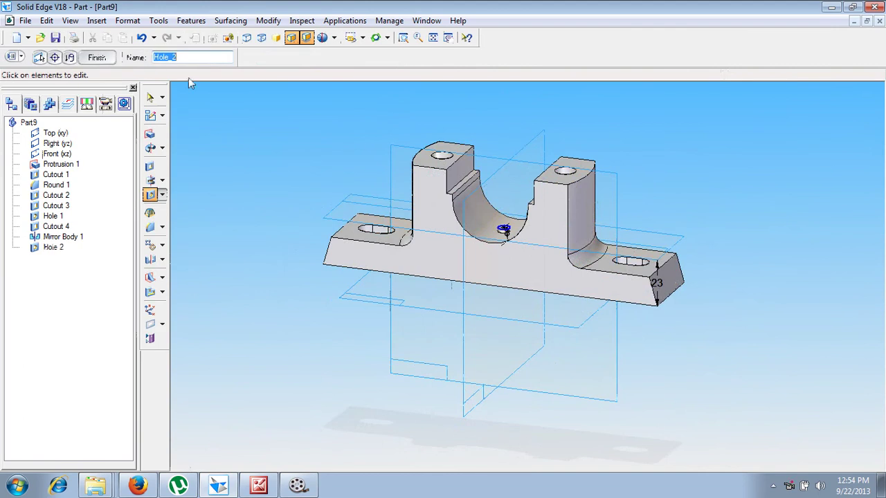
{"action": "left_click", "coordinate": [100, 59]}
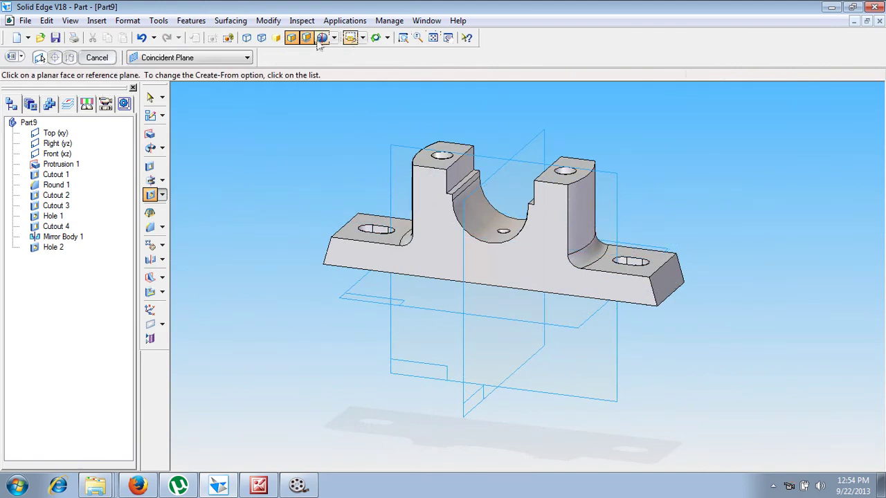
Show visible and hidden edges and inspect the V-bottomed hole beneath the bearing bore up close.
{"action": "left_click", "coordinate": [248, 39]}
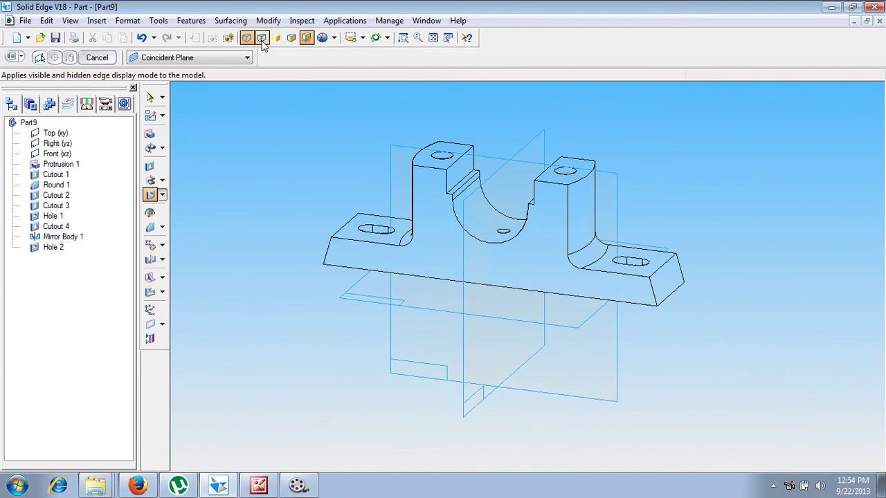
{"action": "left_click", "coordinate": [262, 39]}
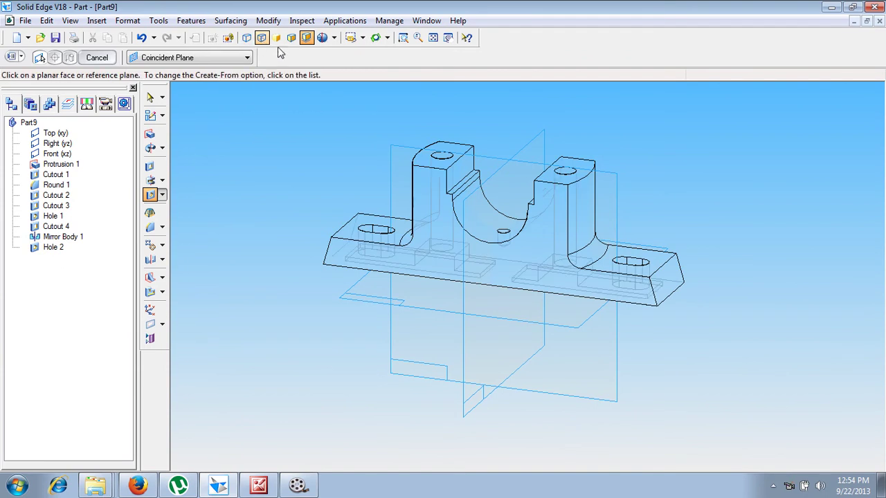
{"action": "left_click", "coordinate": [403, 39]}
{"action": "left_click_drag", "start_coordinate": [475, 208], "coordinate": [533, 268]}
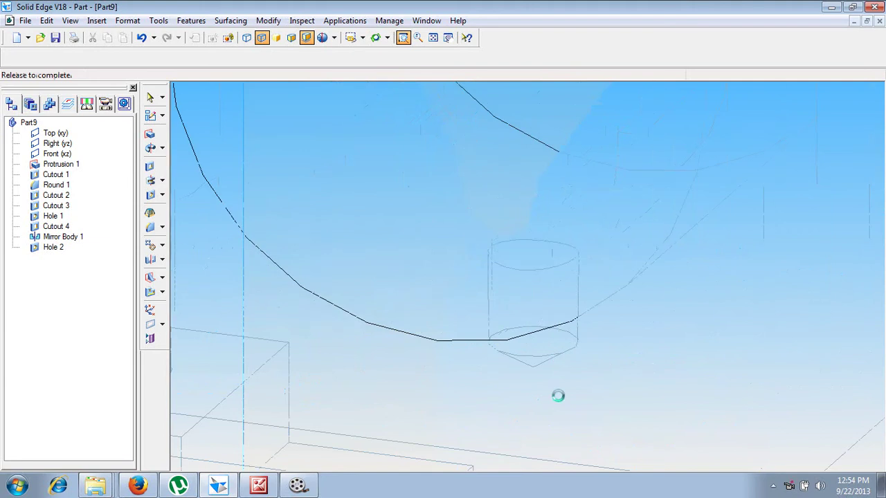
Fit the whole body in view, display it shaded with visible edges, and decline the reminder to save all documents.
{"action": "left_click", "coordinate": [433, 38]}
{"action": "left_click", "coordinate": [150, 194]}
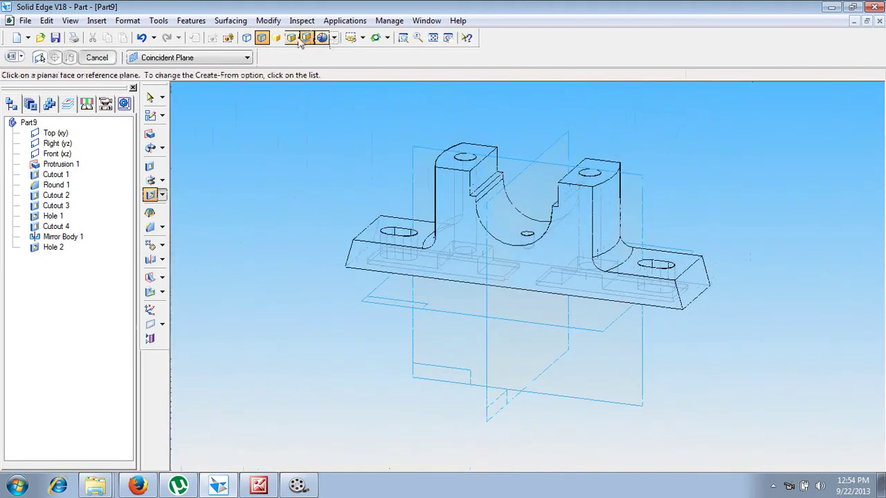
{"action": "left_click", "coordinate": [301, 39]}
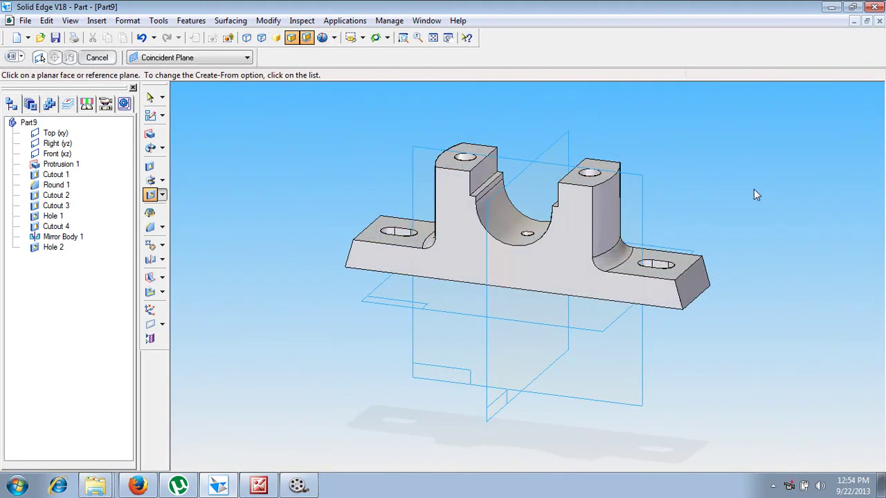
{"action": "left_click", "coordinate": [101, 59]}
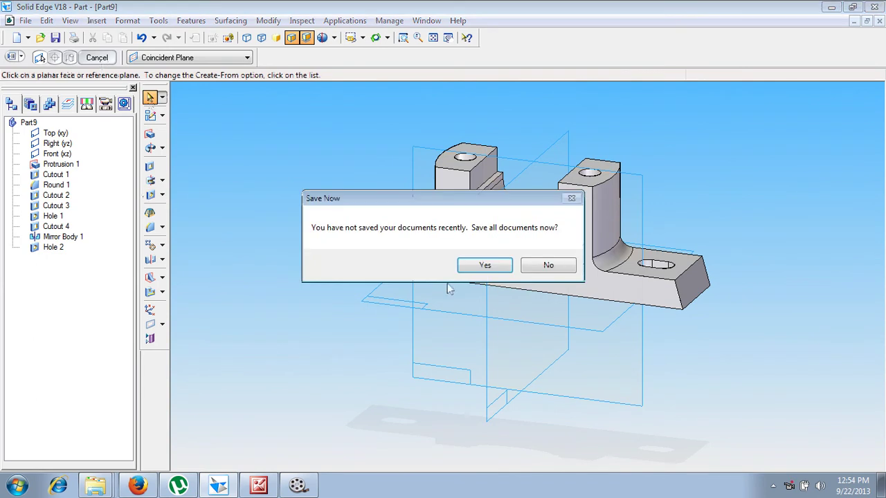
{"action": "left_click", "coordinate": [551, 267]}
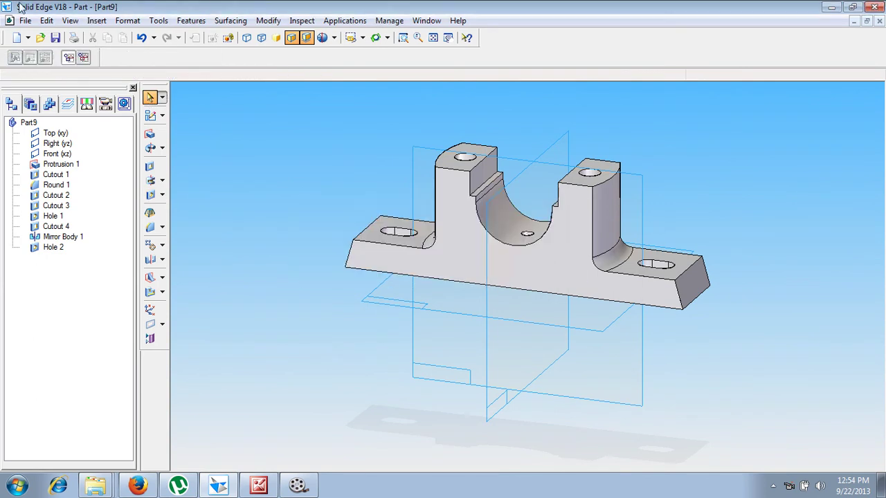
Save the part as Body in a new folder named Plummer Block inside the Screw Jack folder, accepting the file properties.
{"action": "left_click", "coordinate": [55, 38]}
{"action": "left_click", "coordinate": [62, 35]}
{"action": "left_click", "coordinate": [69, 55]}
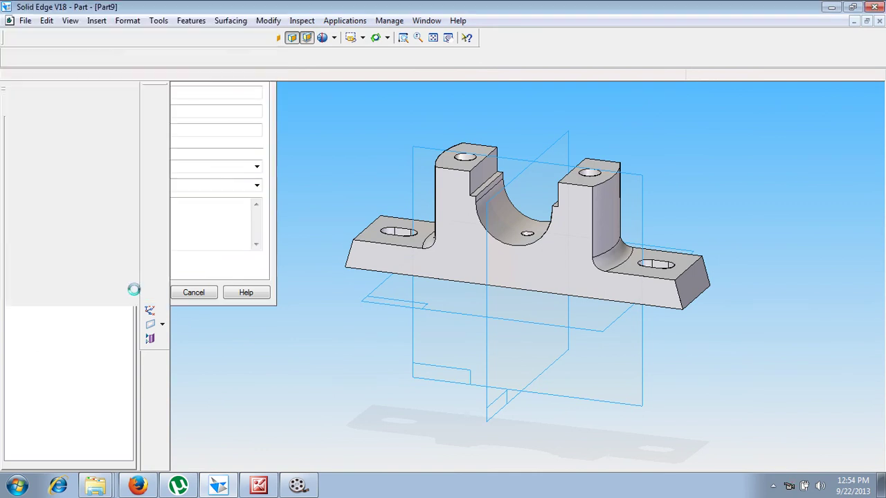
{"action": "left_click", "coordinate": [136, 293]}
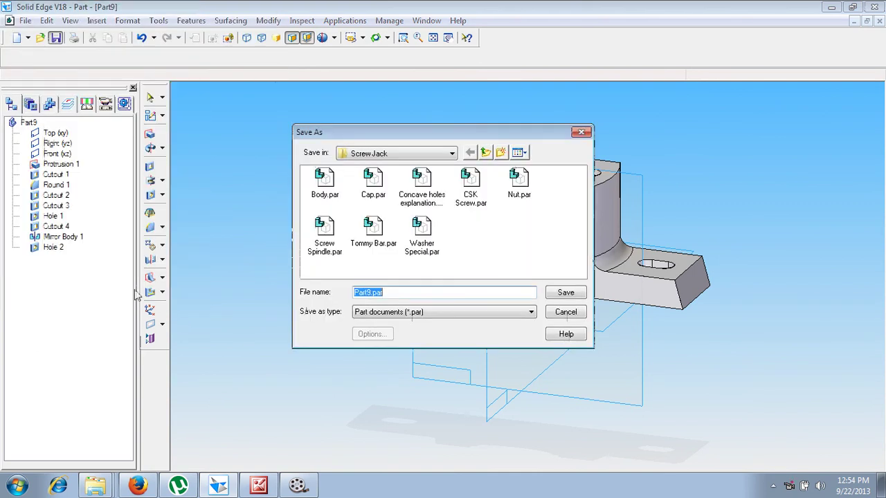
{"action": "left_click", "coordinate": [500, 153]}
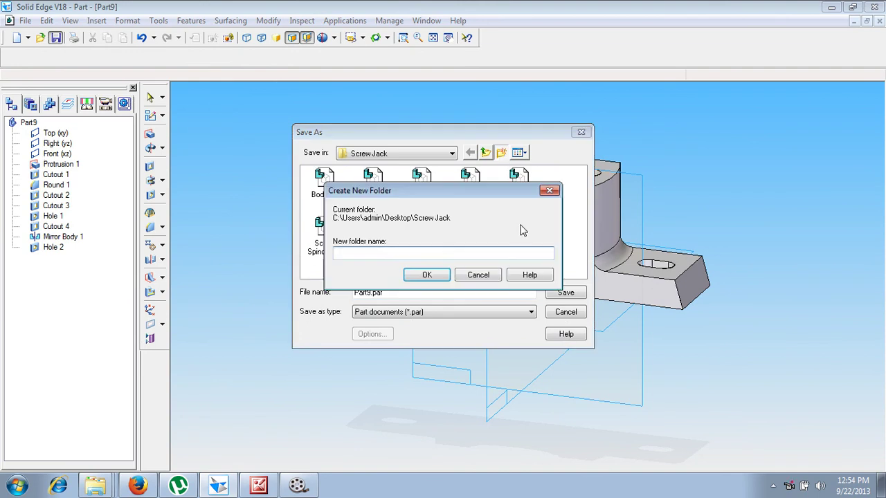
{"action": "type", "text": "Plunmer Block"}
{"action": "left_click", "coordinate": [436, 276]}
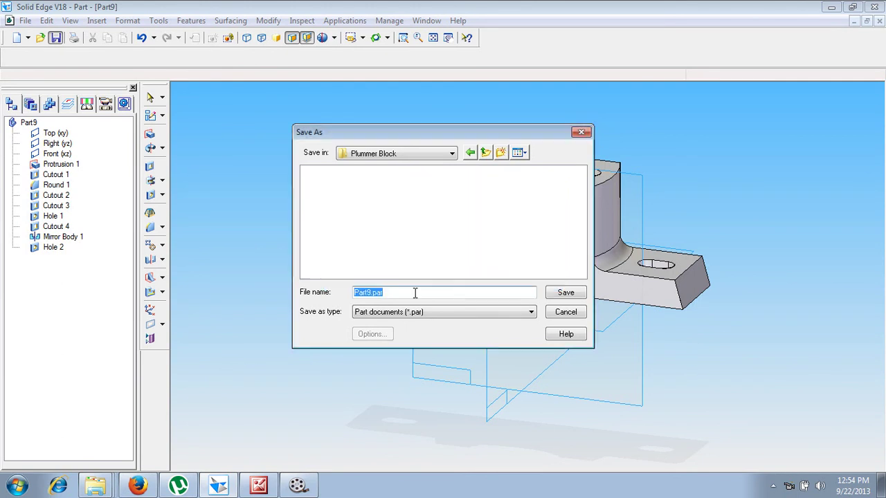
{"action": "type", "text": "Body"}
{"action": "left_click", "coordinate": [565, 293]}
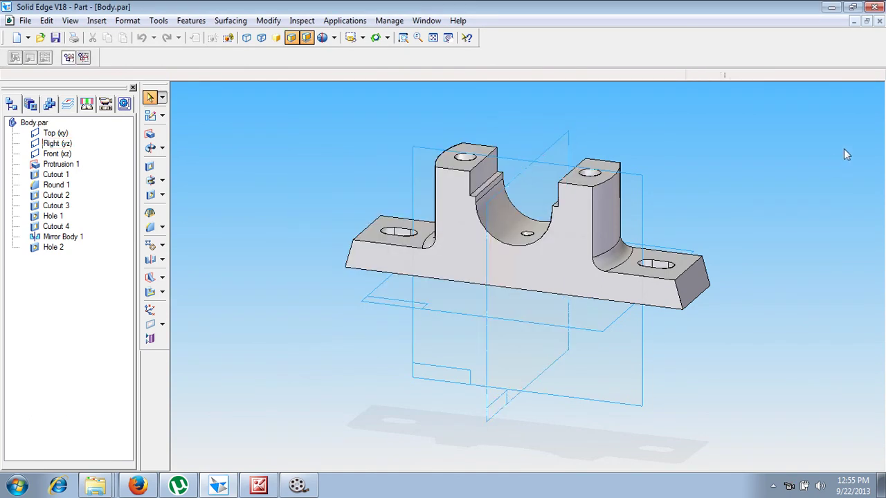